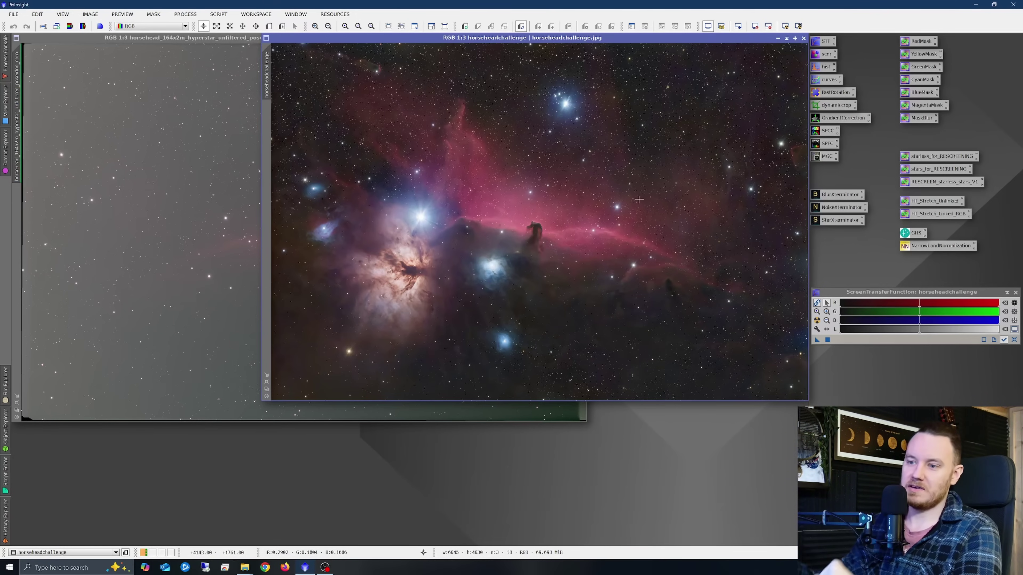
# - Bring up the Hyperstar Horsehead folder in File Explorer to view its files, and put it away again
pyautogui.click(244, 567)
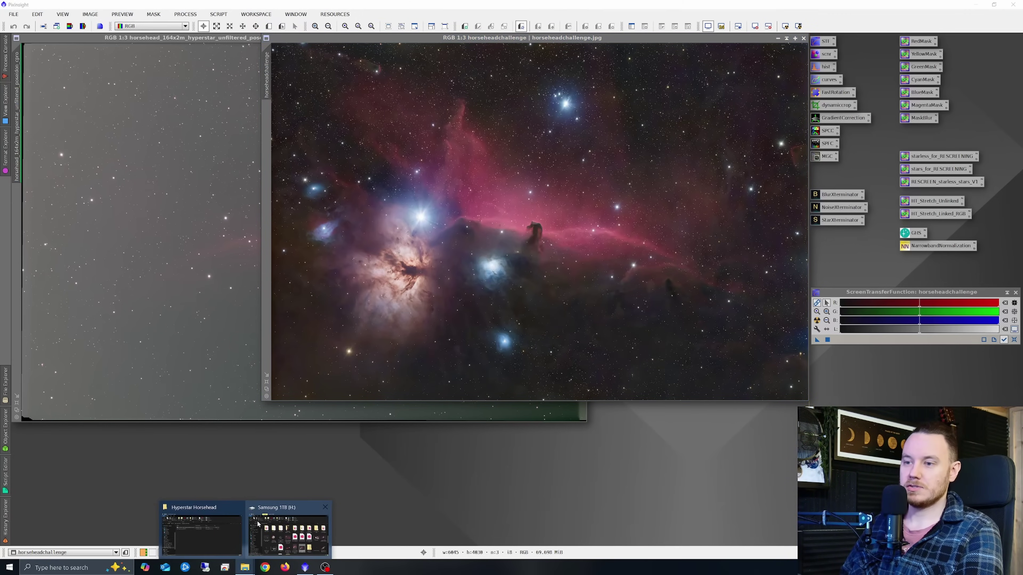
pyautogui.click(206, 513)
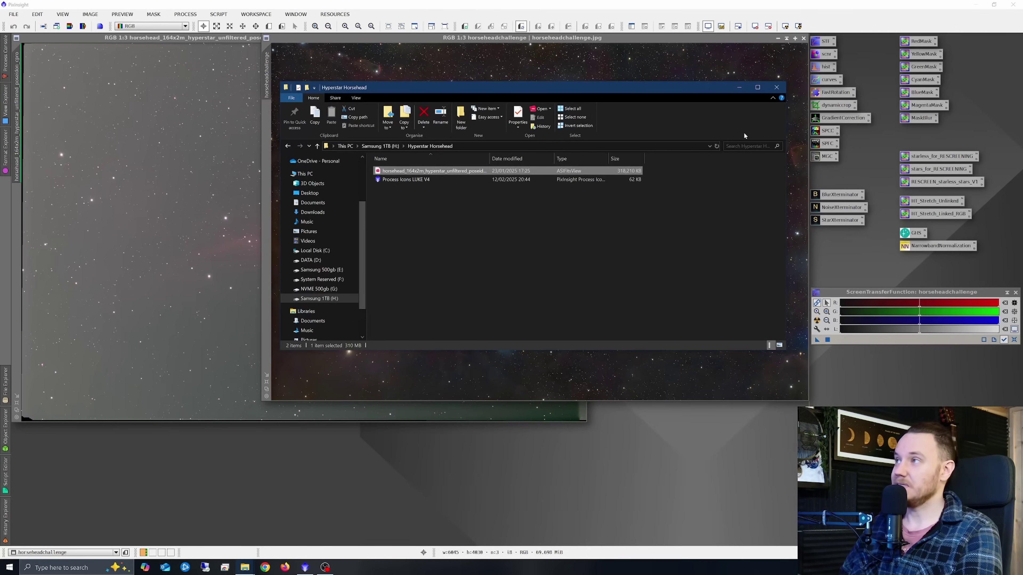
pyautogui.click(740, 88)
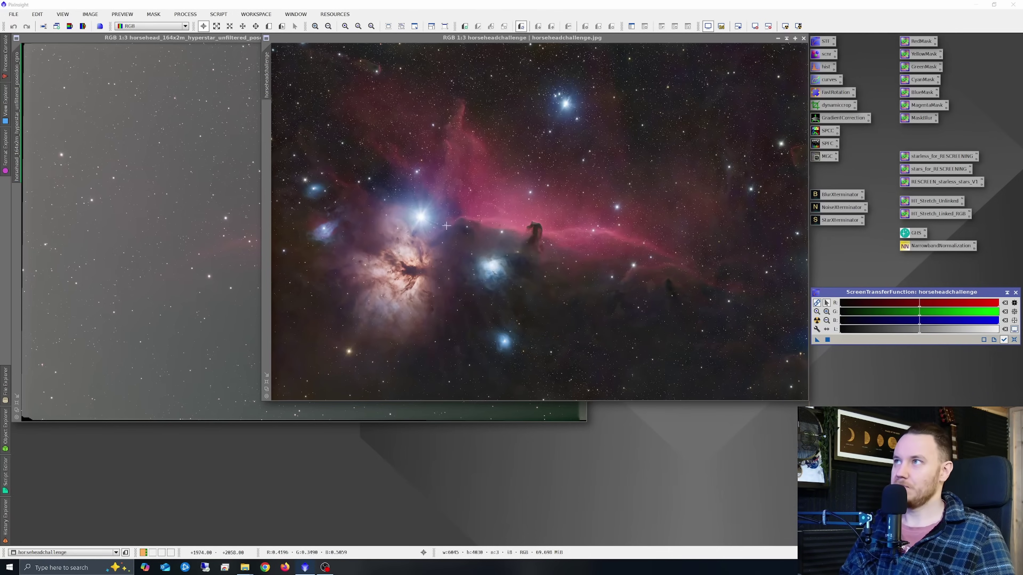
# - Minimise the horseheadchallenge.jpg reference image and park its icon below the ScreenTransferFunction window
pyautogui.click(778, 39)
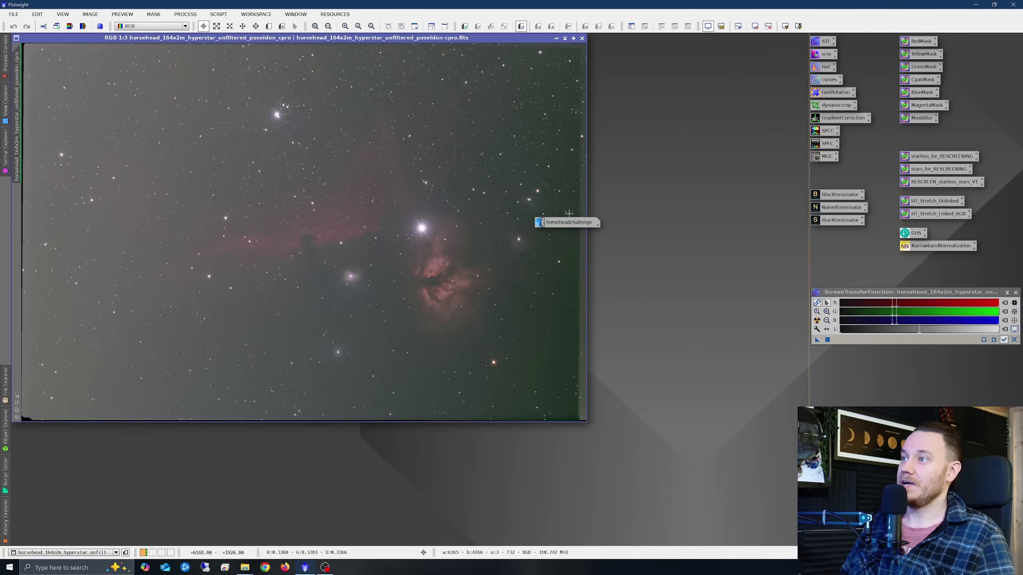
pyautogui.moveTo(547, 226); pyautogui.dragTo(927, 402)
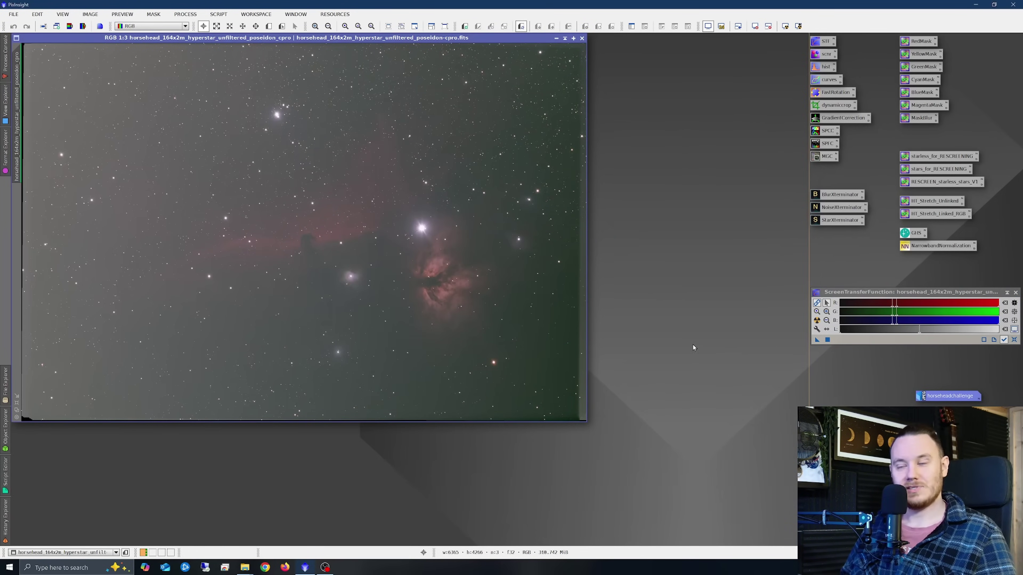
# - Reset the screen stretch on the unfiltered horsehead FITS image and apply an automatic stretch to it
pyautogui.click(1013, 340)
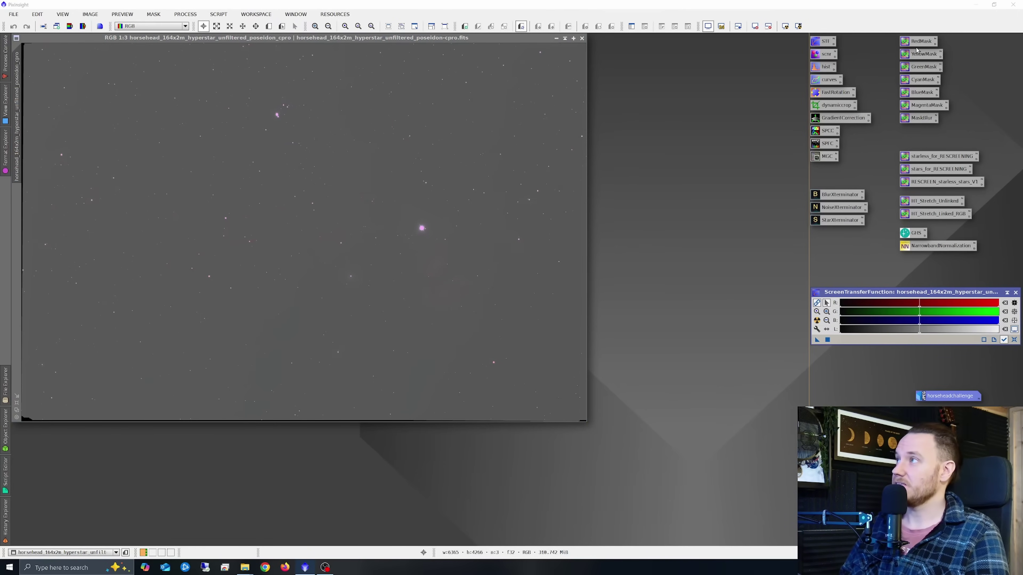
pyautogui.rightClick(643, 215)
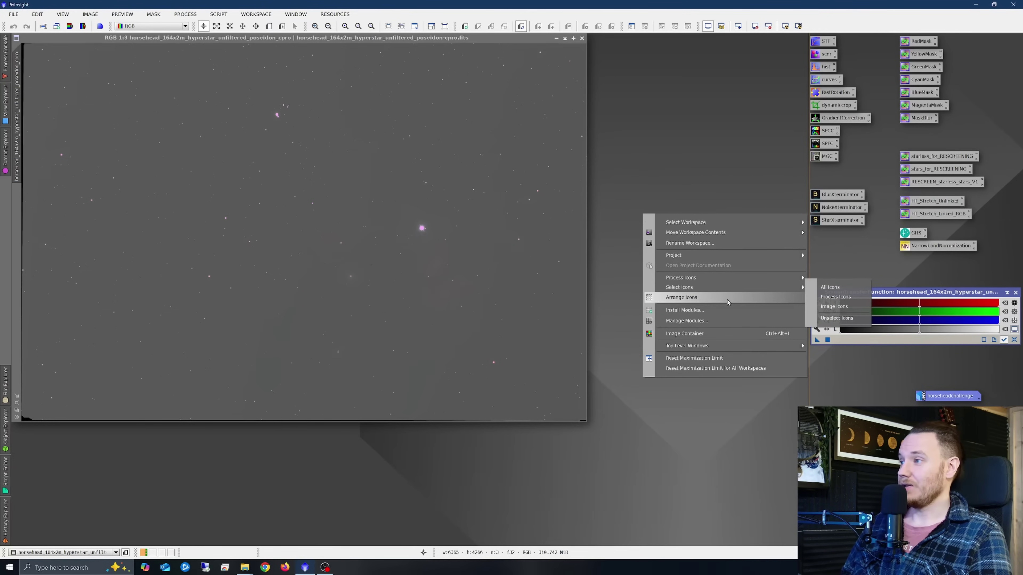
pyautogui.click(652, 171)
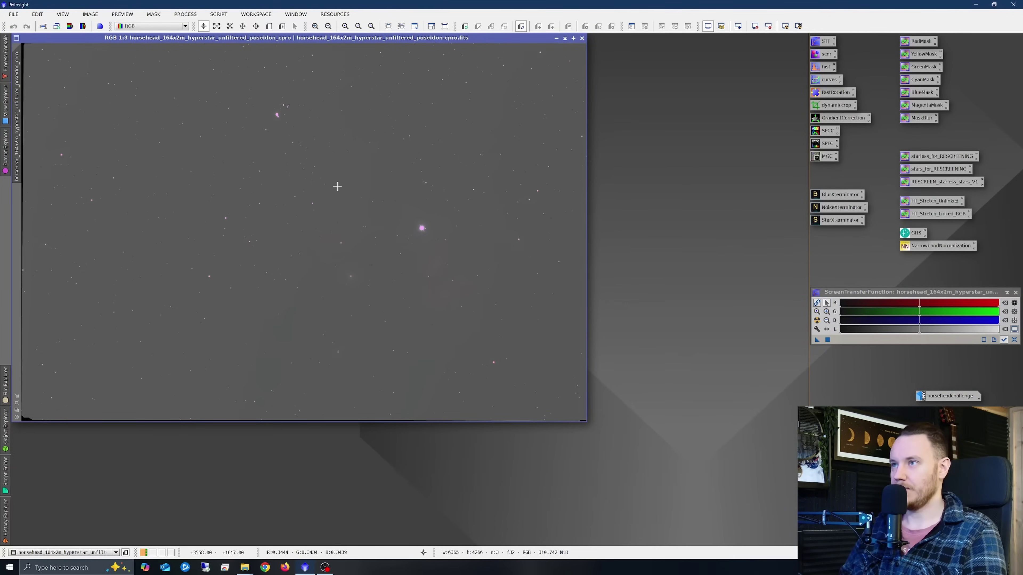
pyautogui.click(816, 321)
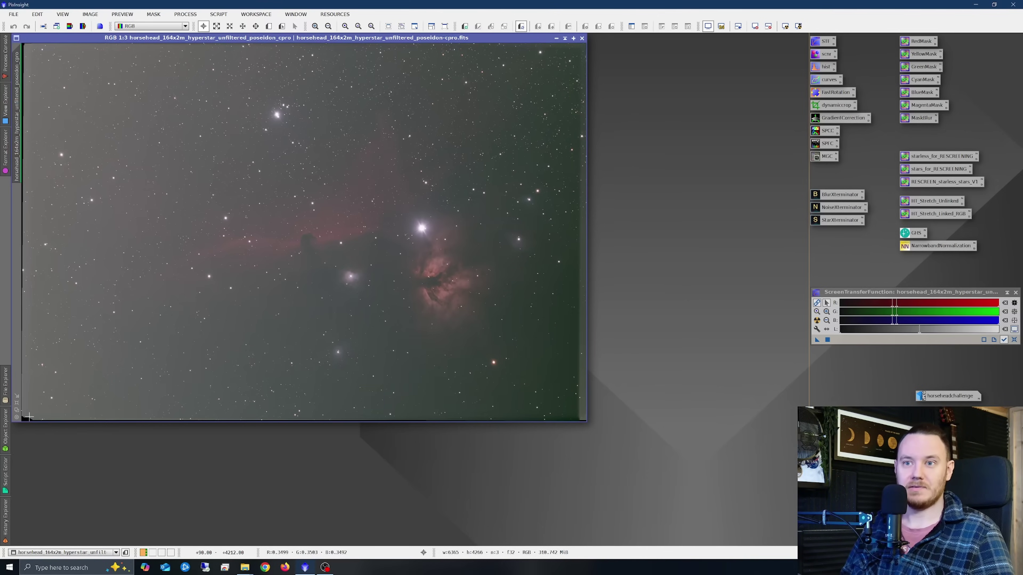
# - Inspect the image's black and noisy borders and set a DynamicCrop frame of about 6049 × 4090 px inside them
pyautogui.scroll(3, 36, 407)
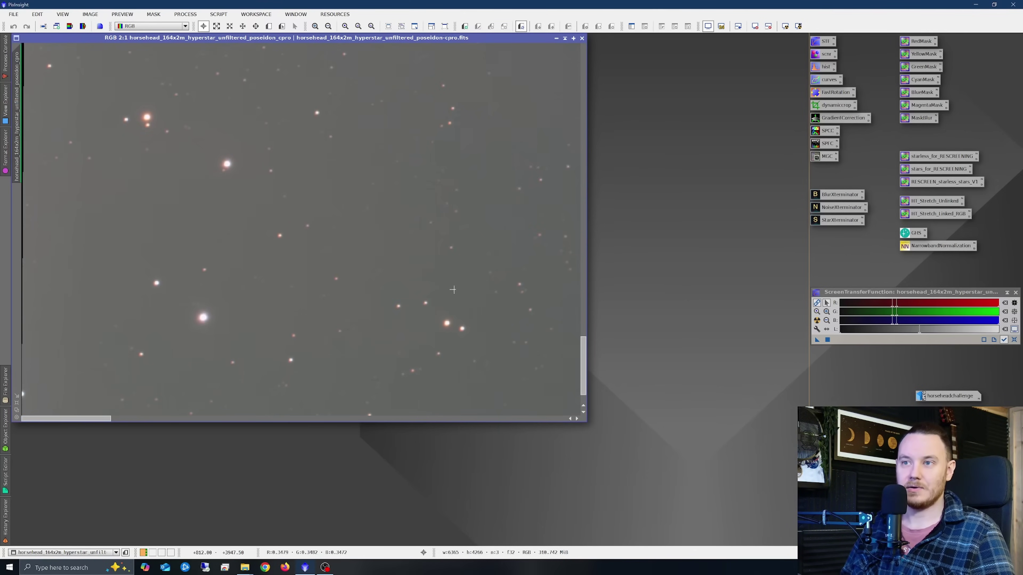
pyautogui.moveTo(583, 363); pyautogui.dragTo(583, 369)
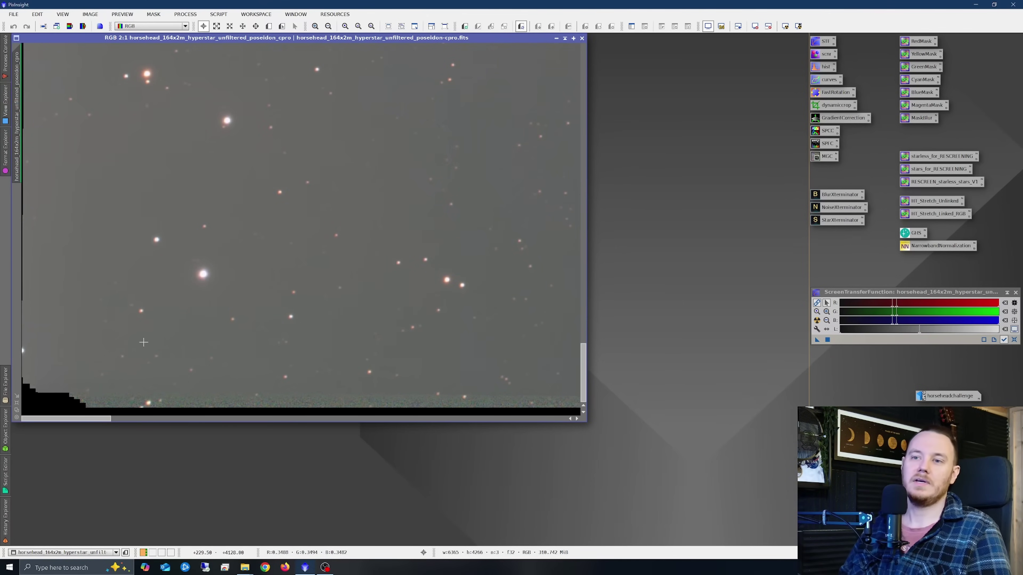
pyautogui.moveTo(585, 369); pyautogui.dragTo(588, 69)
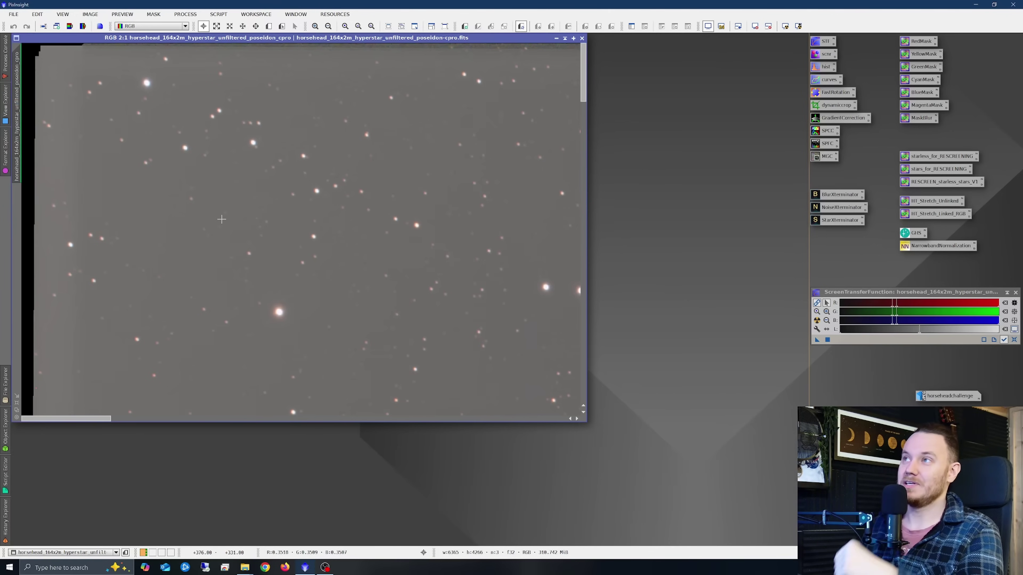
pyautogui.scroll(-2, 226, 214)
pyautogui.scroll(-1, 233, 217)
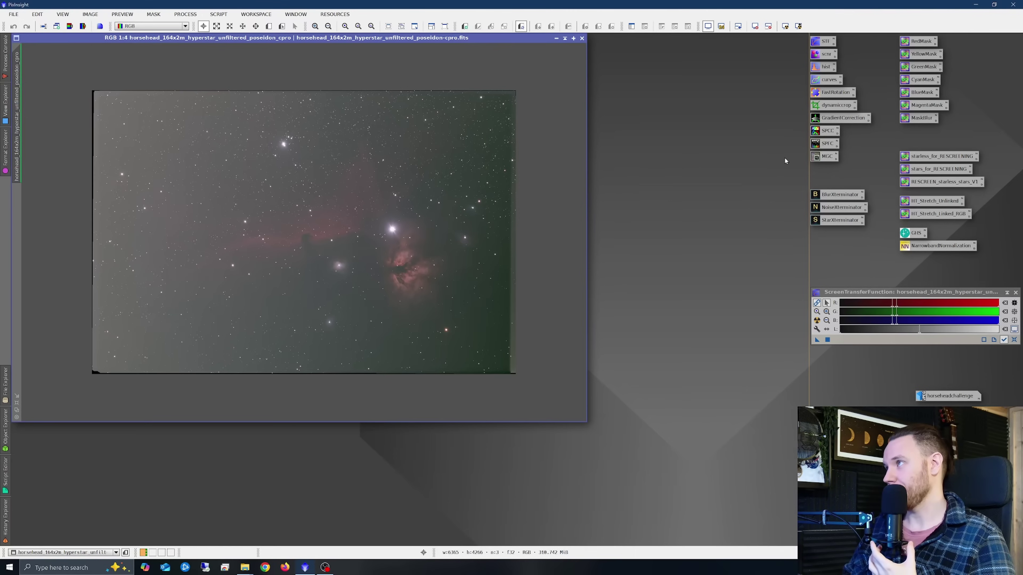
pyautogui.doubleClick(835, 108)
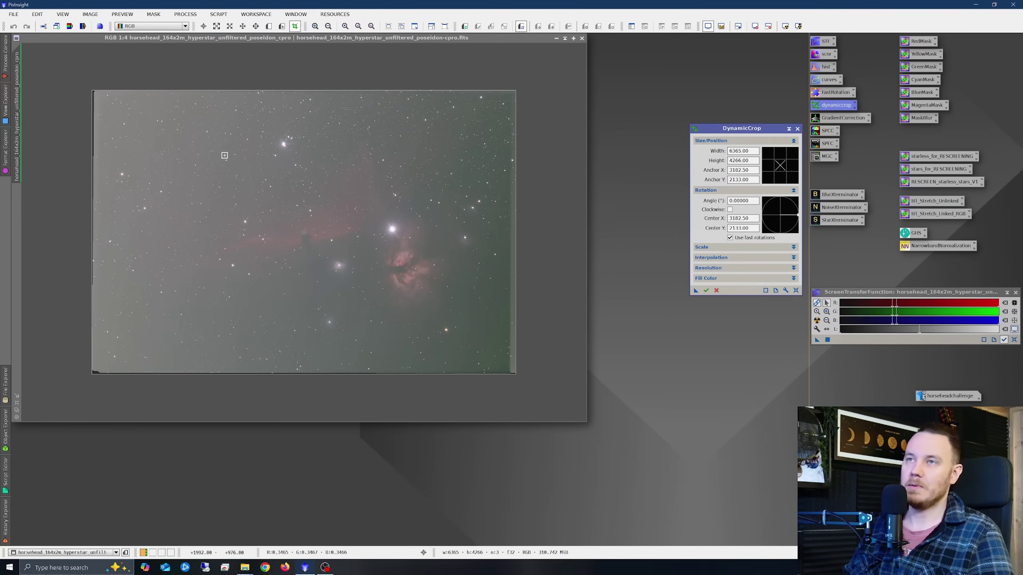
pyautogui.moveTo(92, 91); pyautogui.dragTo(104, 97)
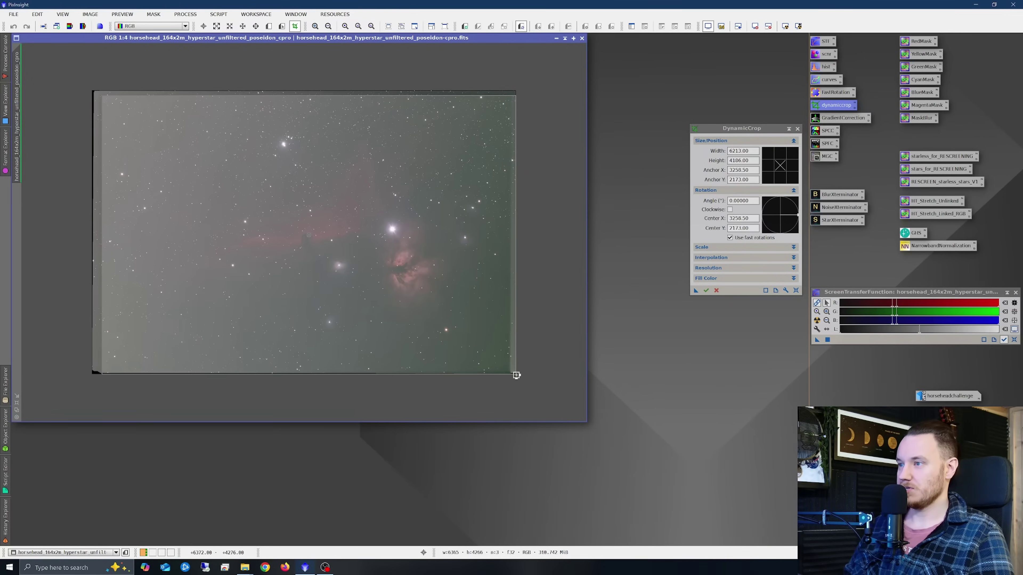
pyautogui.moveTo(517, 374); pyautogui.dragTo(505, 368)
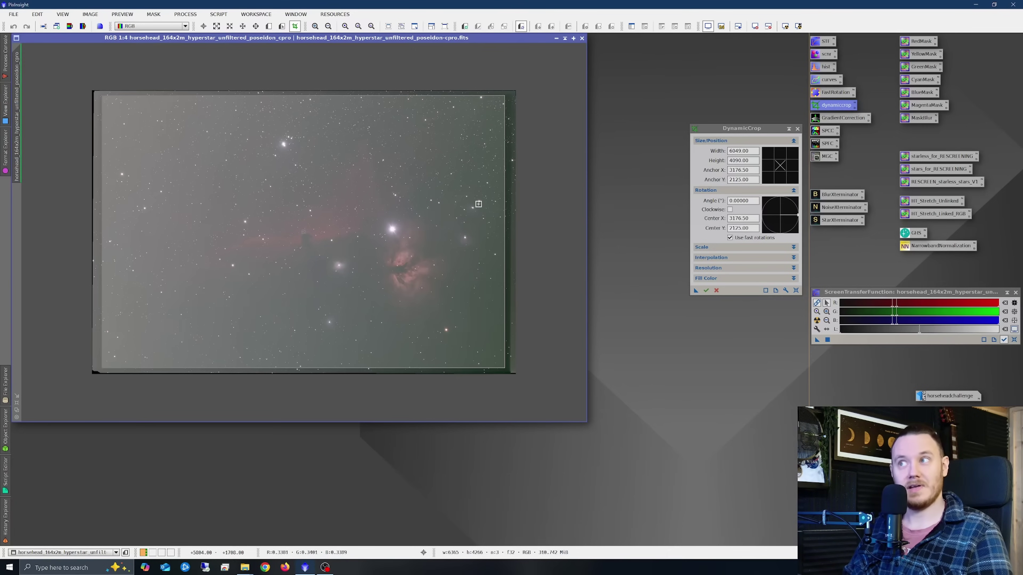
# - Rotate the crop frame by about 0.1° and move its centre to about X 3172, Y 2133
pyautogui.moveTo(465, 220)
pyautogui.mouseDown()
pyautogui.moveTo(464, 205)
pyautogui.moveTo(462, 217)
pyautogui.mouseUp()
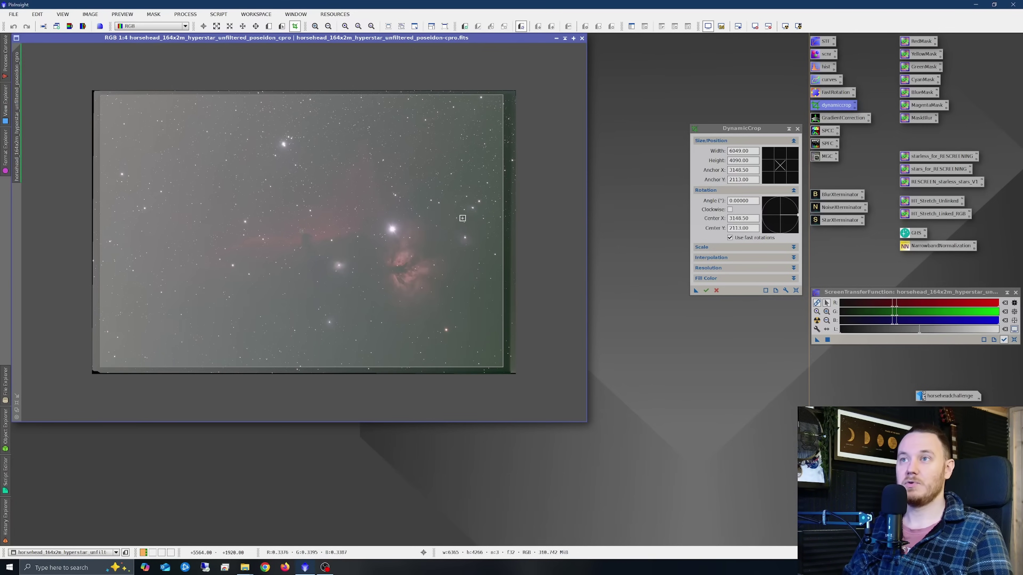
pyautogui.moveTo(503, 368)
pyautogui.mouseDown()
pyautogui.moveTo(523, 356)
pyautogui.moveTo(501, 370)
pyautogui.moveTo(524, 358)
pyautogui.moveTo(515, 375)
pyautogui.mouseUp()
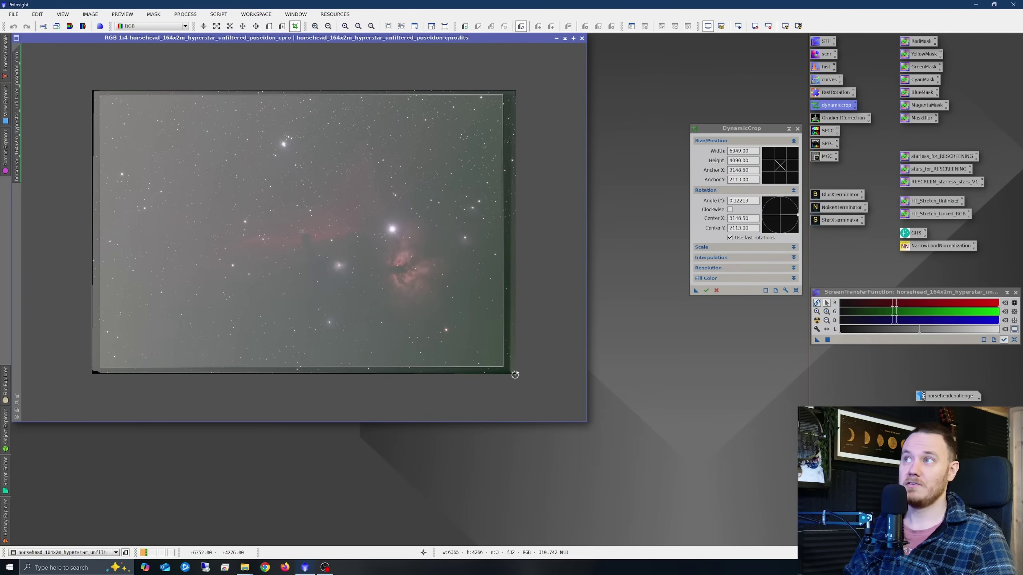
pyautogui.moveTo(387, 307); pyautogui.dragTo(390, 308)
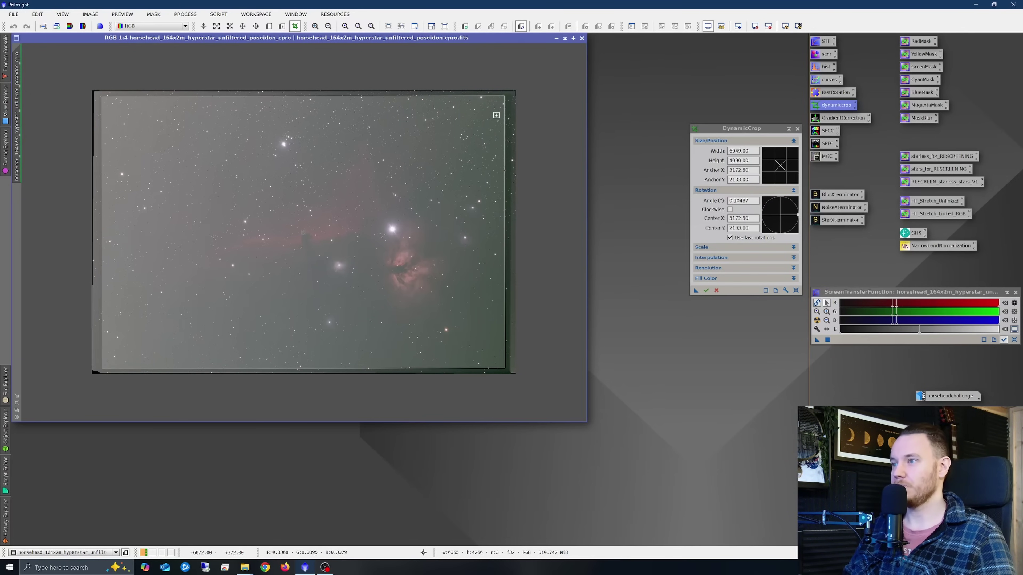
# - Examine the crop frame's corners close up against the noisy and black image borders
pyautogui.scroll(1, 516, 83)
pyautogui.scroll(2, 517, 82)
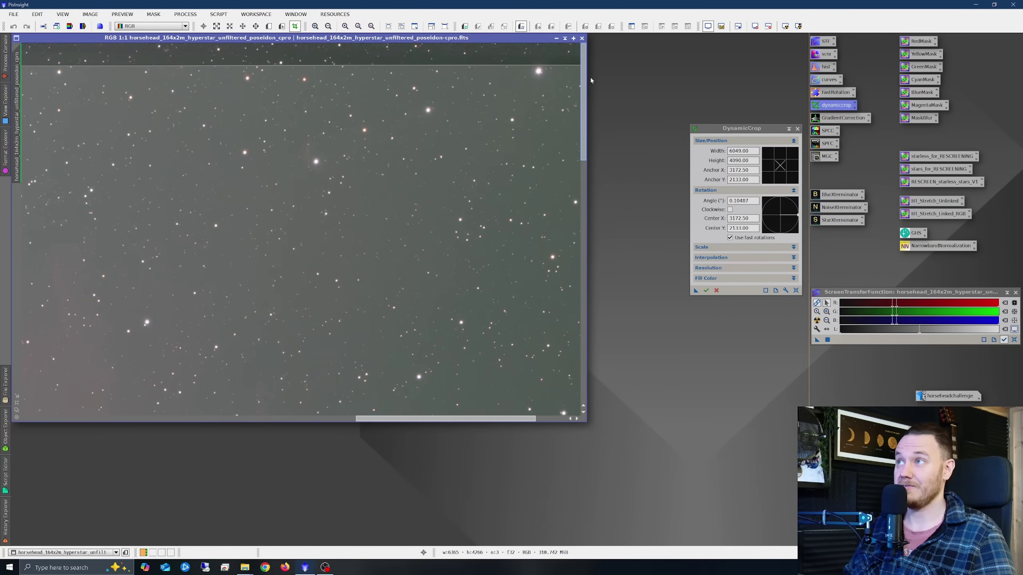
pyautogui.moveTo(469, 418); pyautogui.dragTo(500, 419)
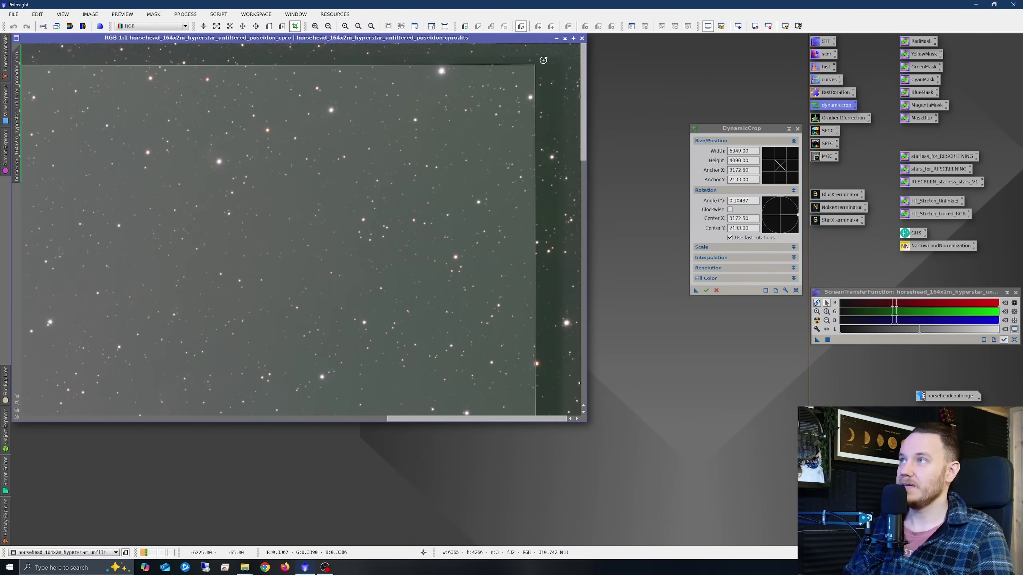
pyautogui.scroll(5, 543, 60)
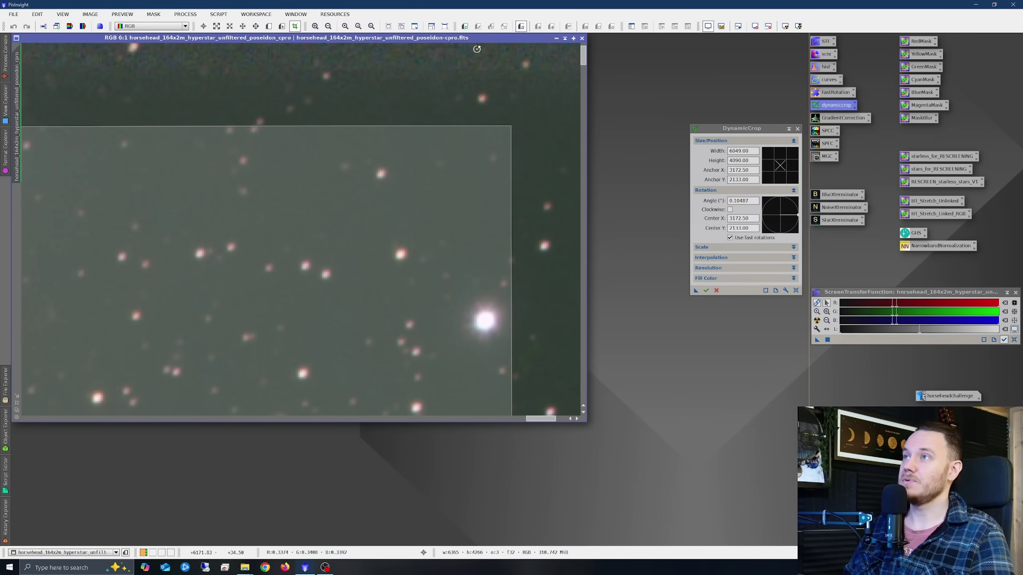
pyautogui.moveTo(586, 56); pyautogui.dragTo(587, 40)
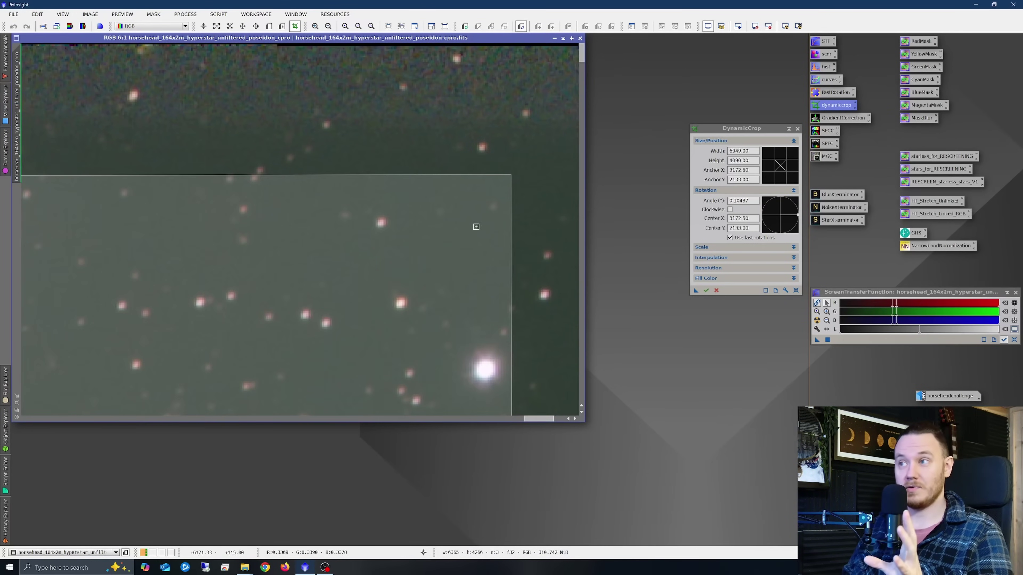
pyautogui.moveTo(531, 419); pyautogui.dragTo(540, 420)
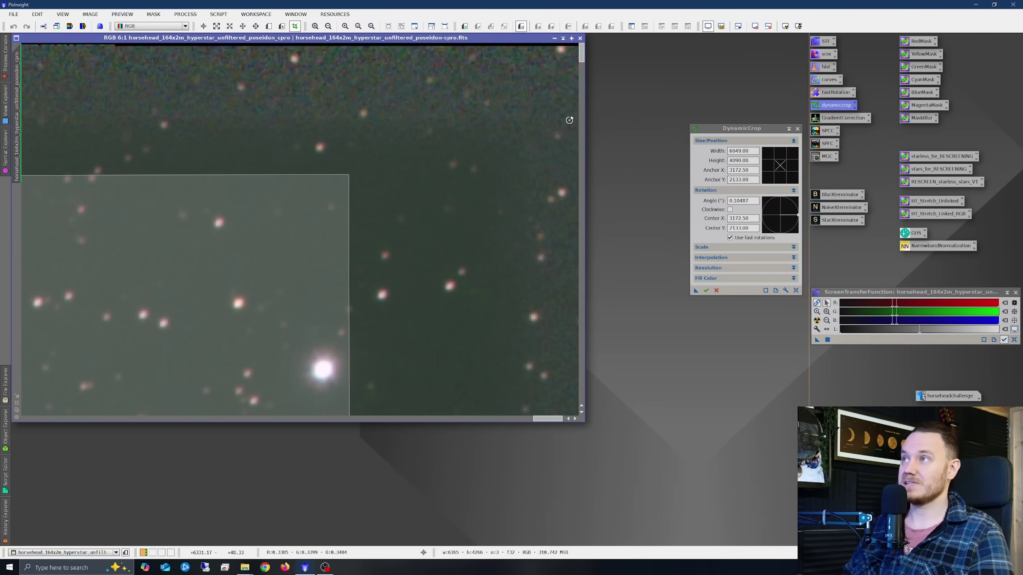
pyautogui.scroll(-3, 559, 126)
pyautogui.moveTo(581, 86); pyautogui.dragTo(582, 373)
pyautogui.moveTo(541, 419); pyautogui.dragTo(76, 421)
pyautogui.moveTo(584, 378); pyautogui.dragTo(590, 52)
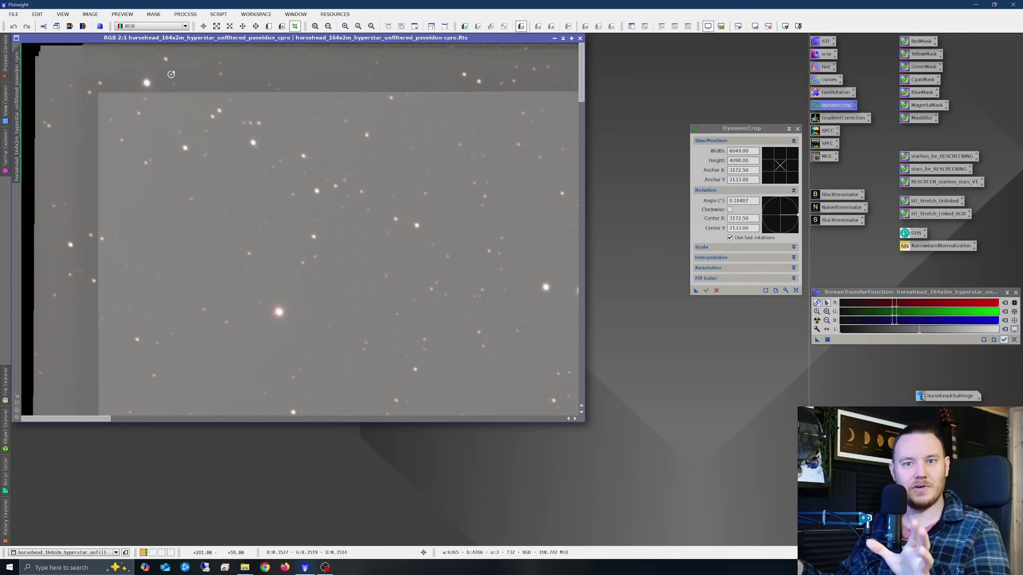
pyautogui.scroll(-4, 268, 158)
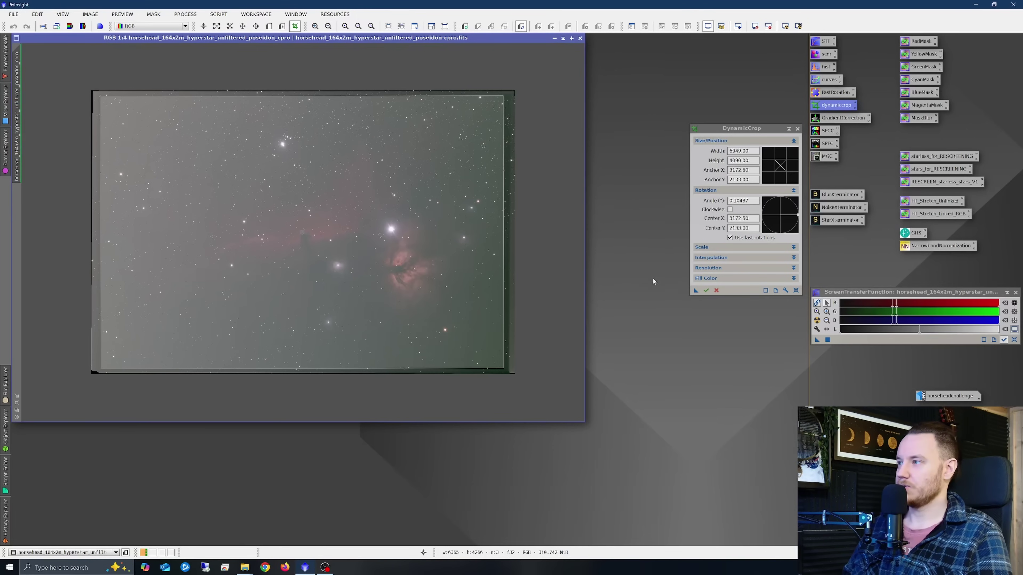
# - Apply the crop to the horsehead image and close DynamicCrop
pyautogui.click(706, 291)
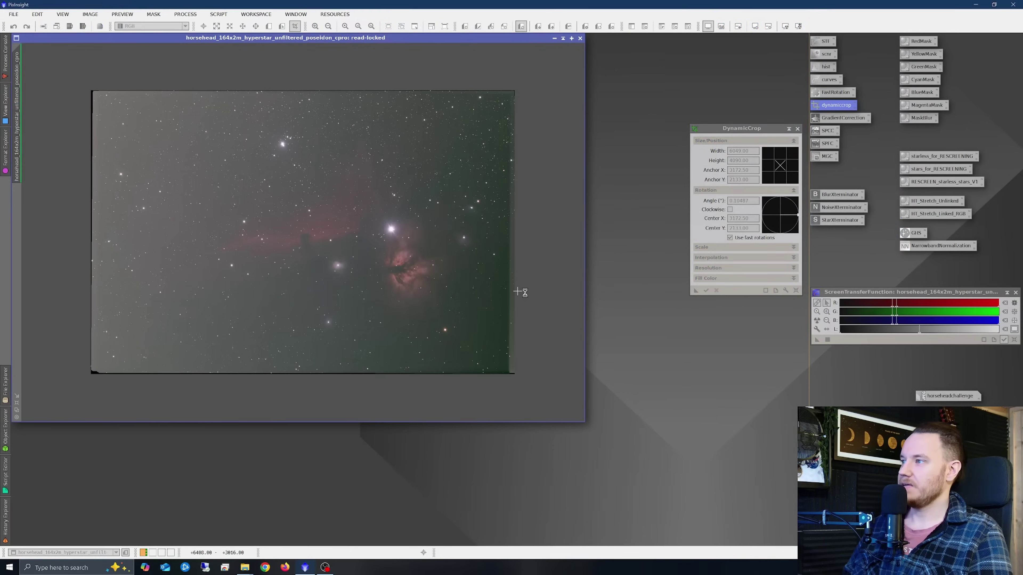
pyautogui.click(797, 128)
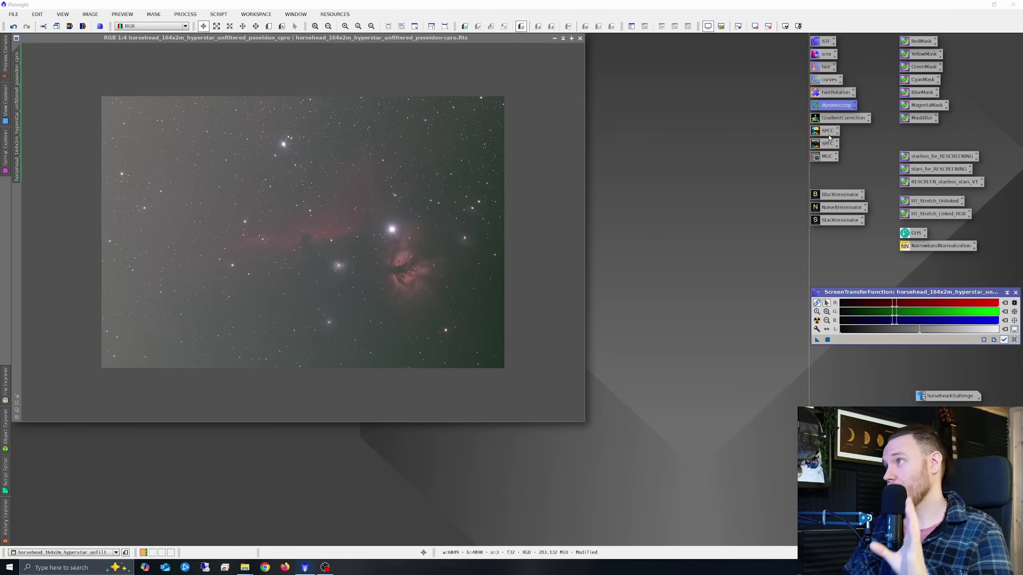
# - Try flipping the cropped image with FastRotation's Vertical Mirror, and undo the flip
pyautogui.doubleClick(834, 93)
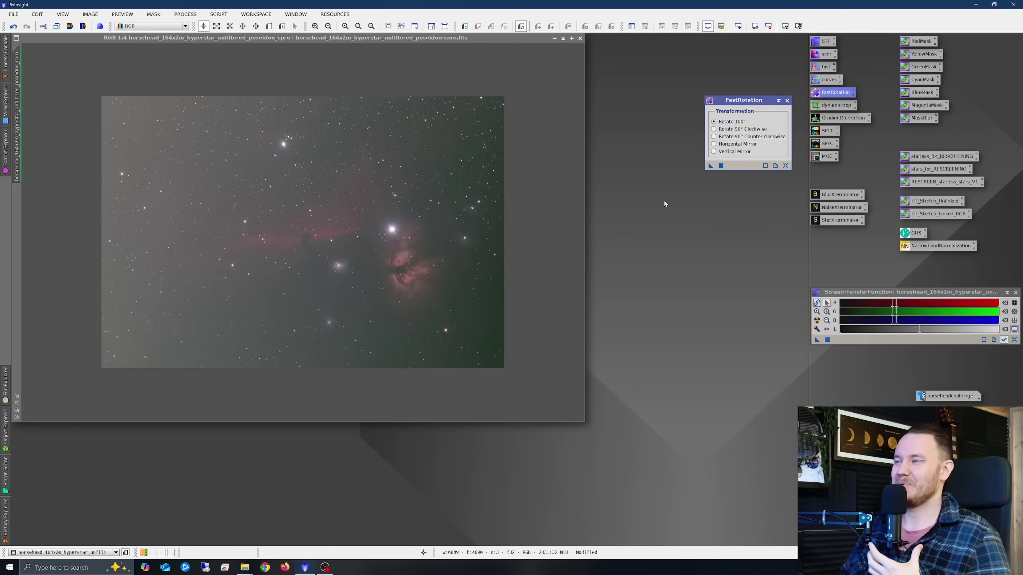
pyautogui.click(714, 152)
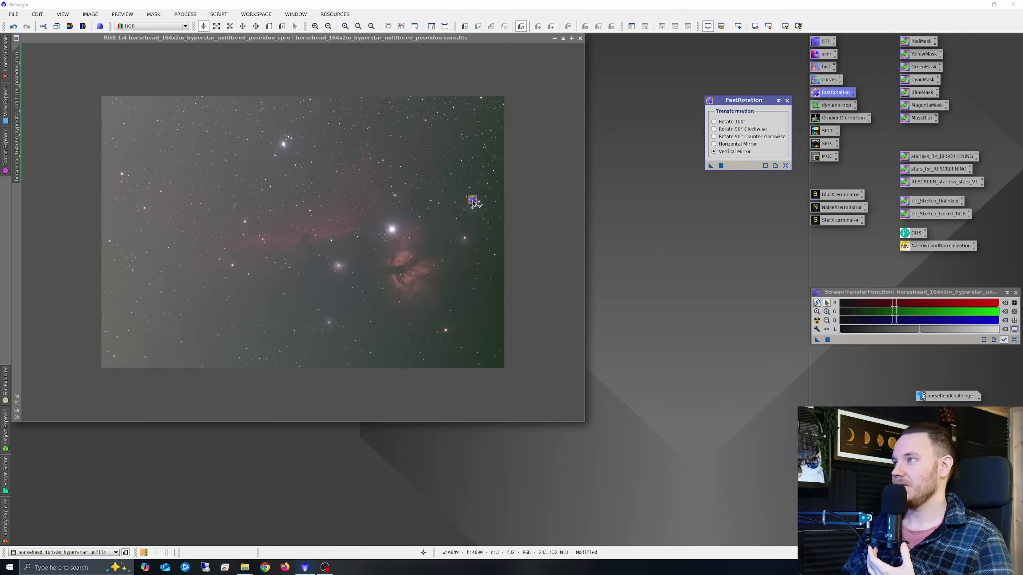
pyautogui.click(711, 166)
pyautogui.rightClick(454, 185)
pyautogui.click(489, 191)
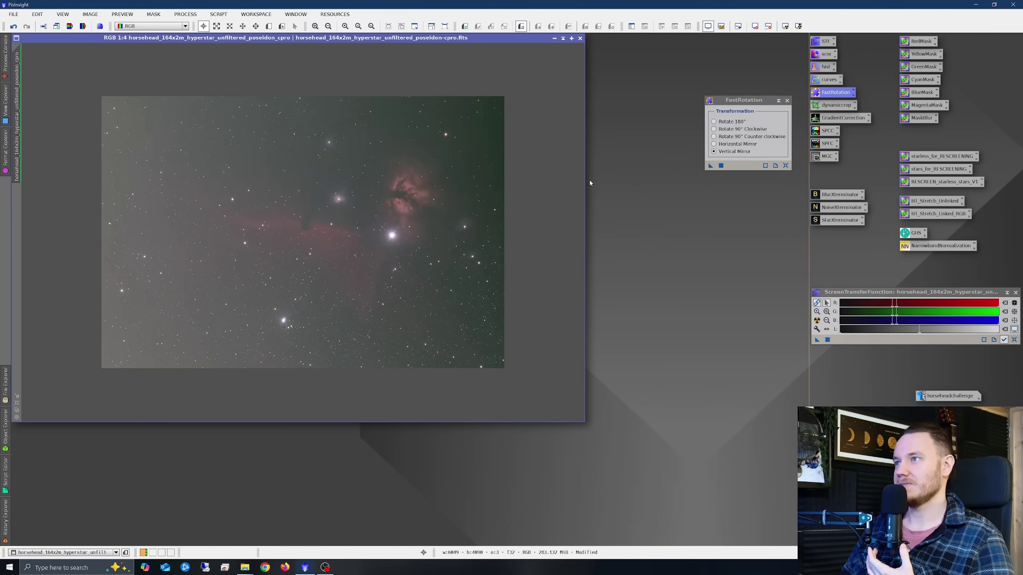
# - Flip the cropped image with FastRotation's Horizontal Mirror and close FastRotation
pyautogui.click(713, 144)
pyautogui.click(710, 167)
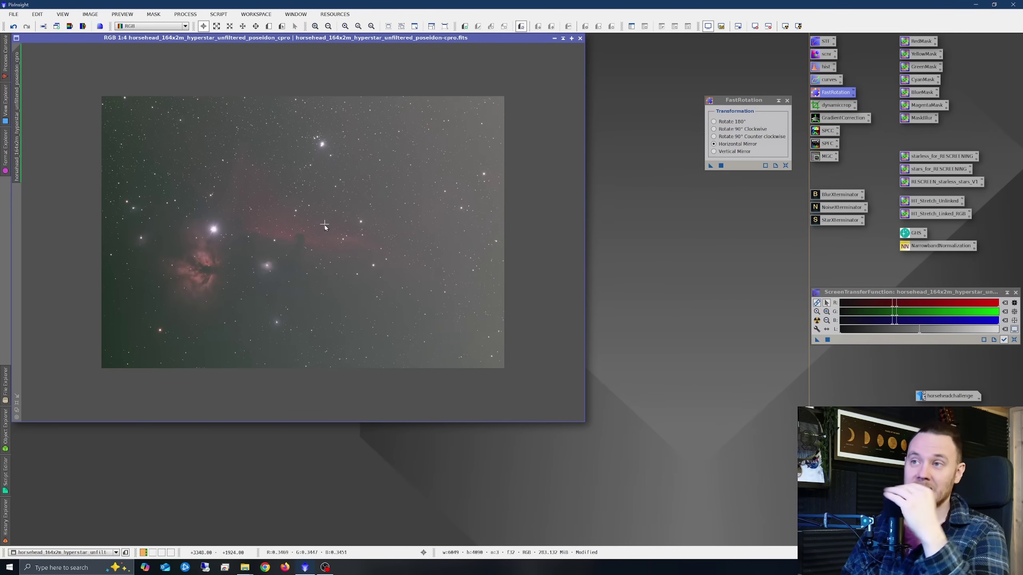
pyautogui.click(785, 100)
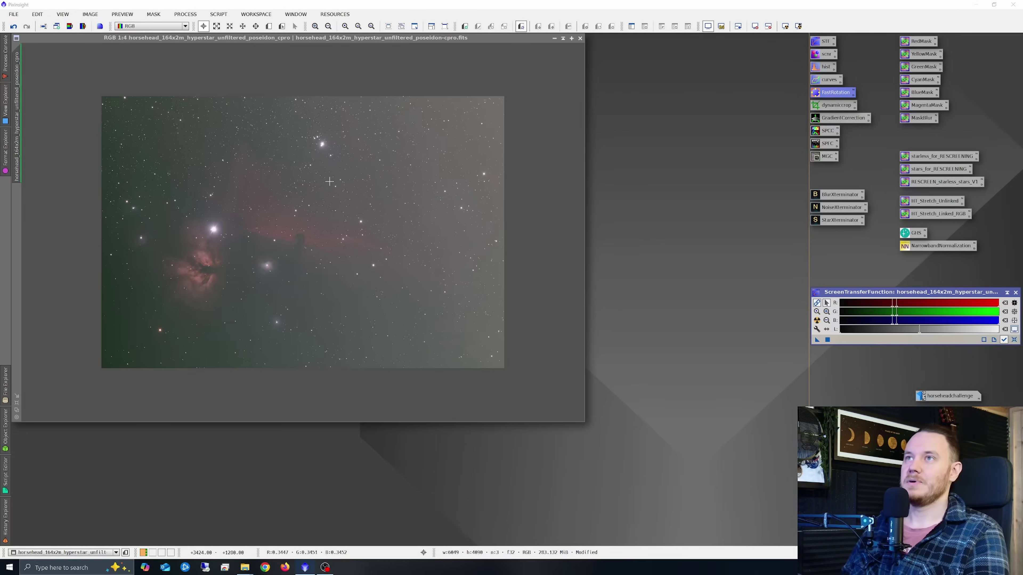
# - Open the ImageSolver script and fill in the target coordinates from an online search for ic434, choosing IC 0434
pyautogui.click(523, 177)
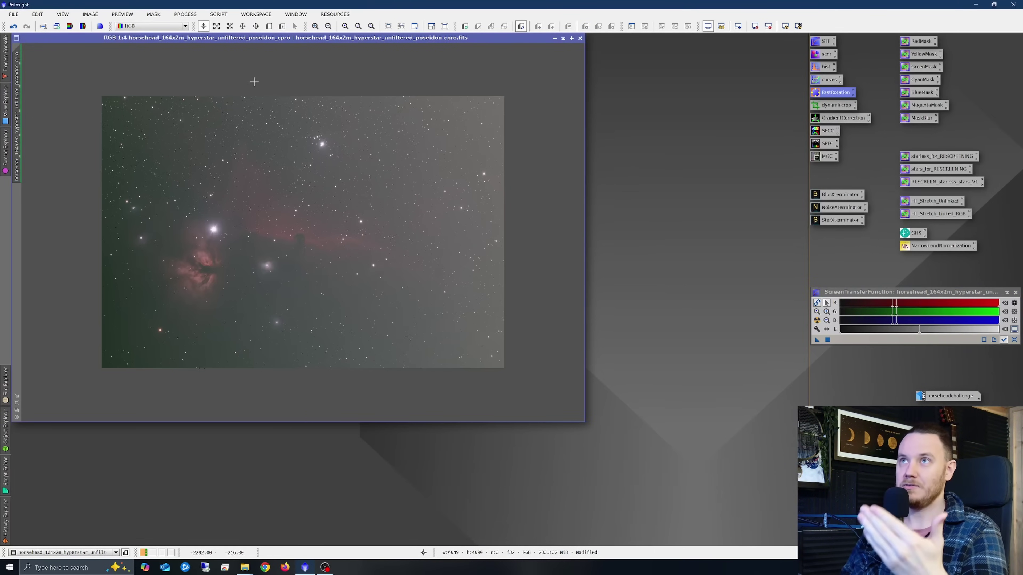
pyautogui.click(222, 17)
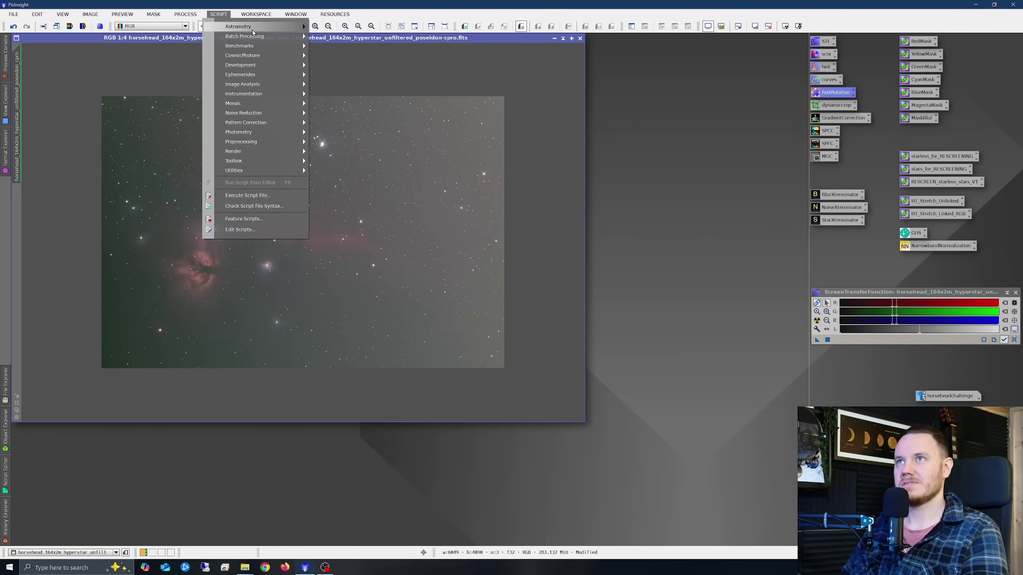
pyautogui.moveTo(253, 28)
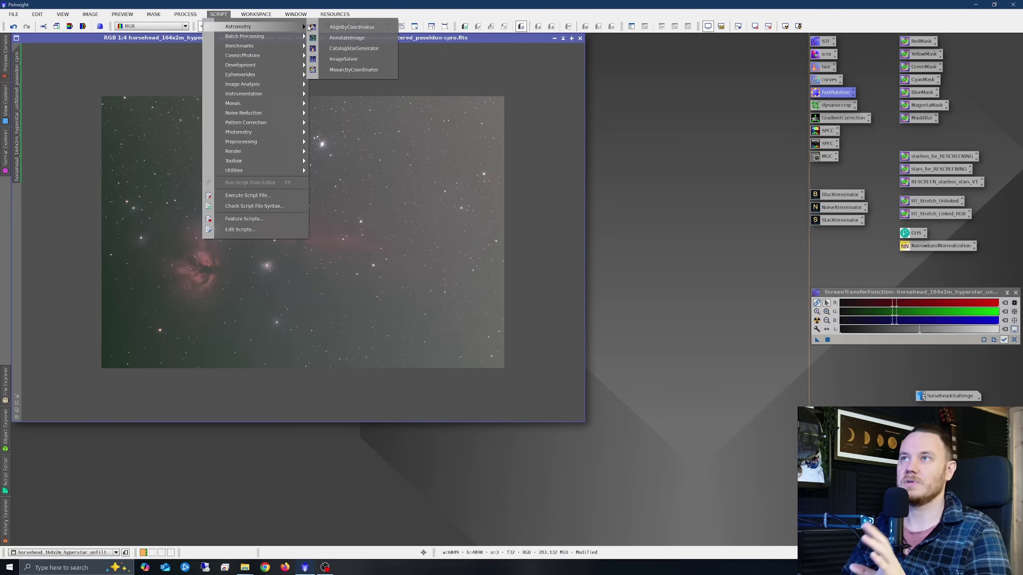
pyautogui.click(345, 59)
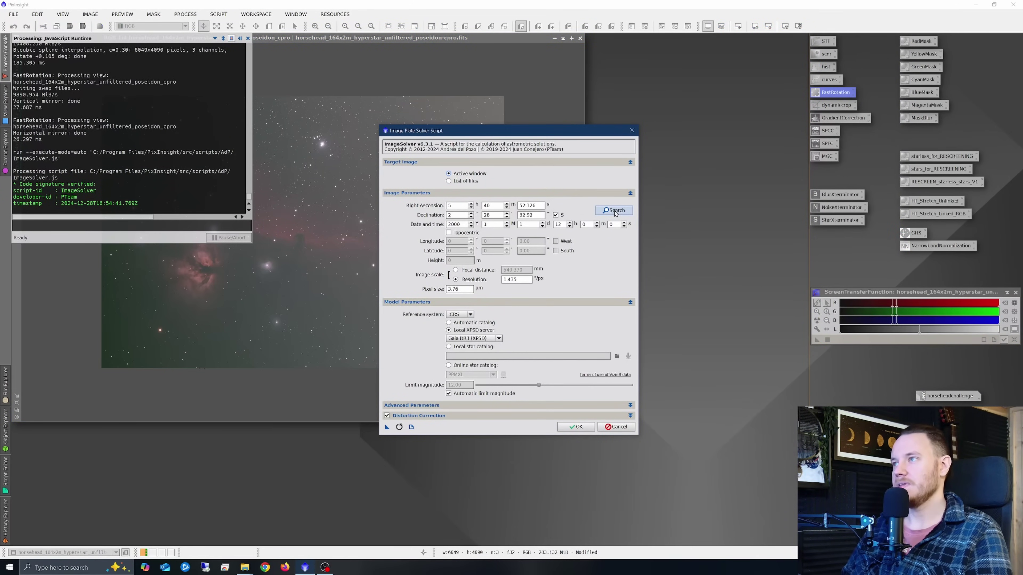
pyautogui.click(613, 211)
pyautogui.write('ic434')
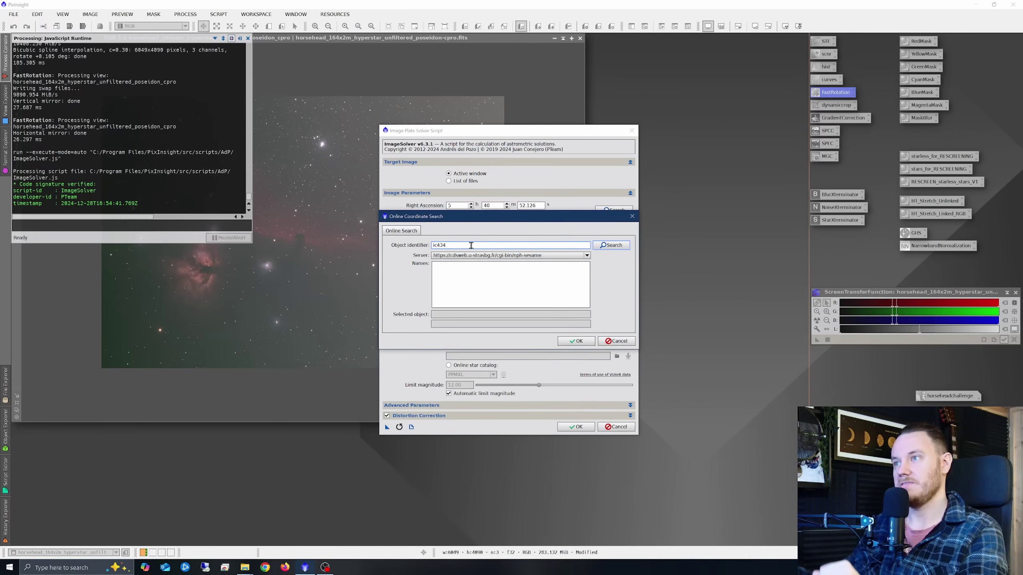
pyautogui.click(615, 245)
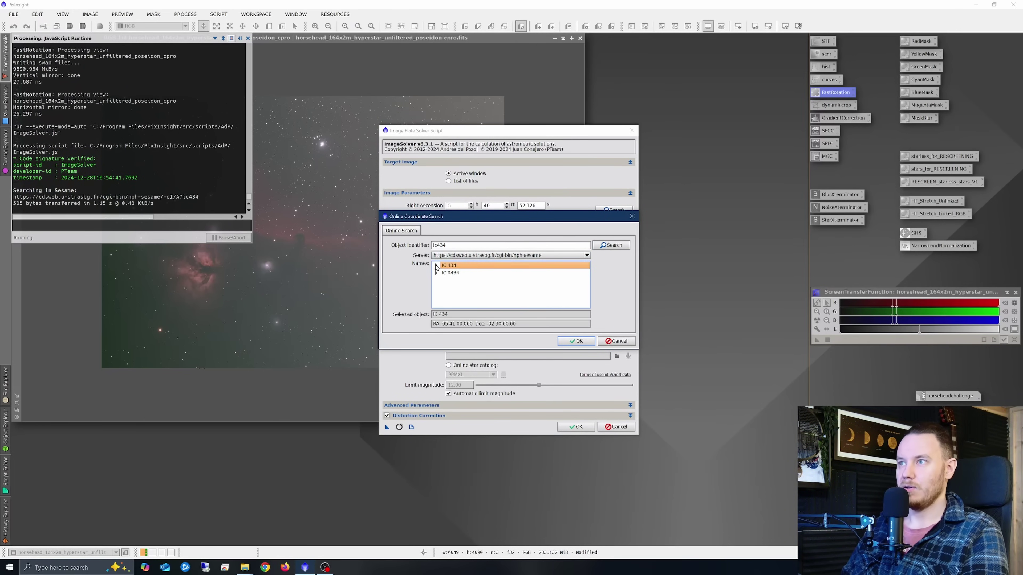
pyautogui.click(450, 273)
pyautogui.click(568, 344)
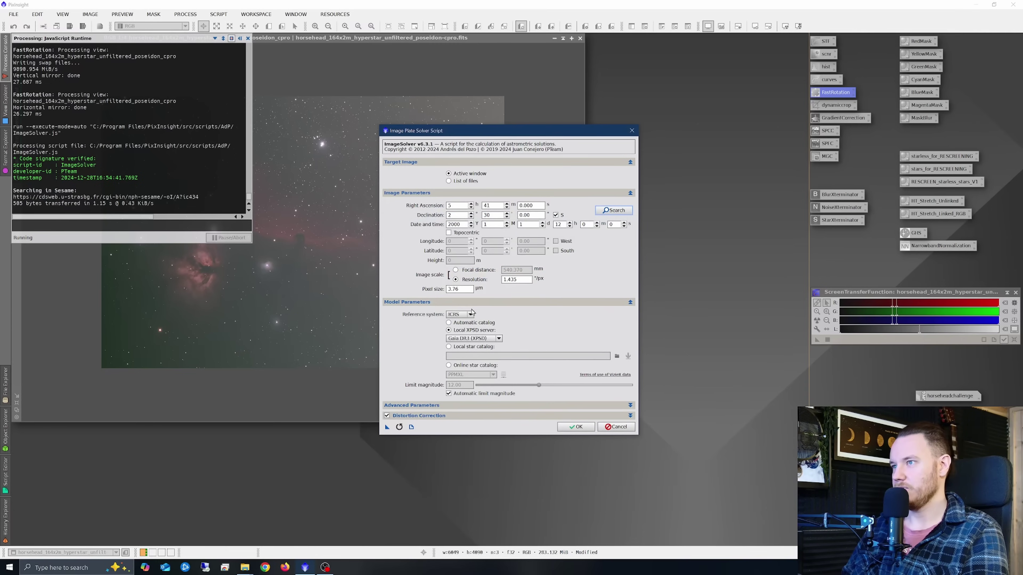
# - Define ImageSolver's image scale by focal distance and plate solve the active image, continuing without an observation date
pyautogui.click(456, 270)
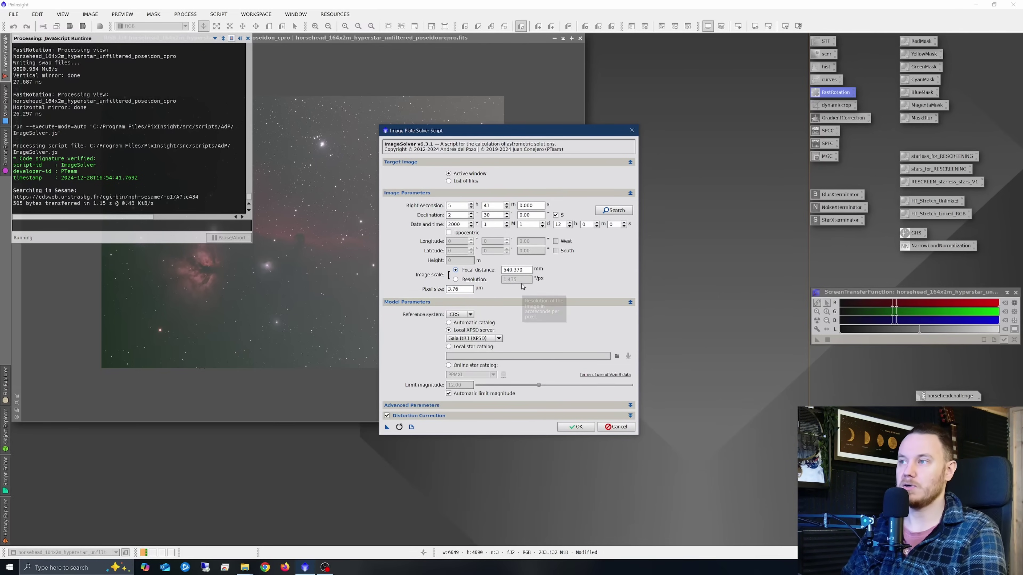
pyautogui.click(575, 428)
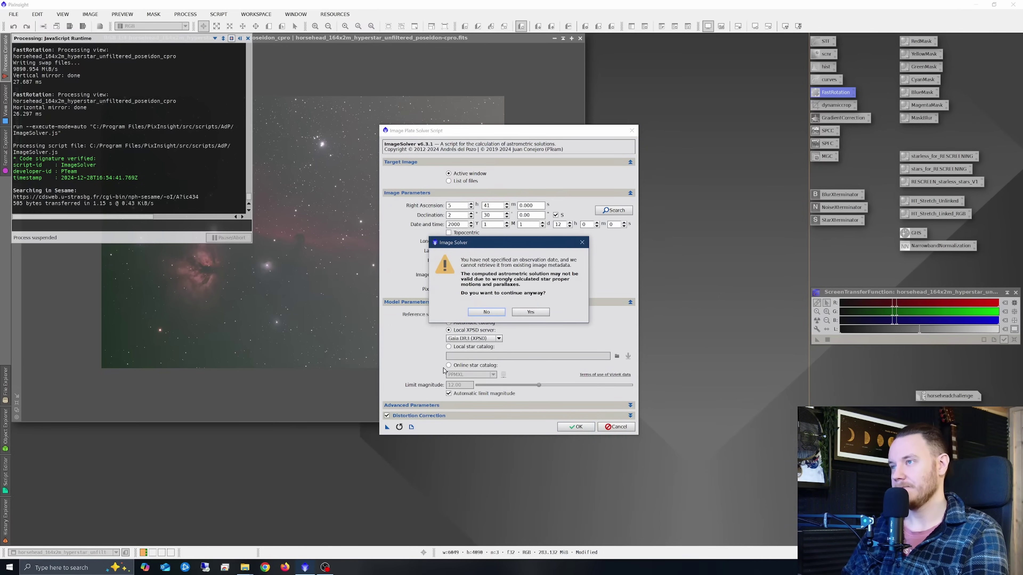
pyautogui.click(531, 312)
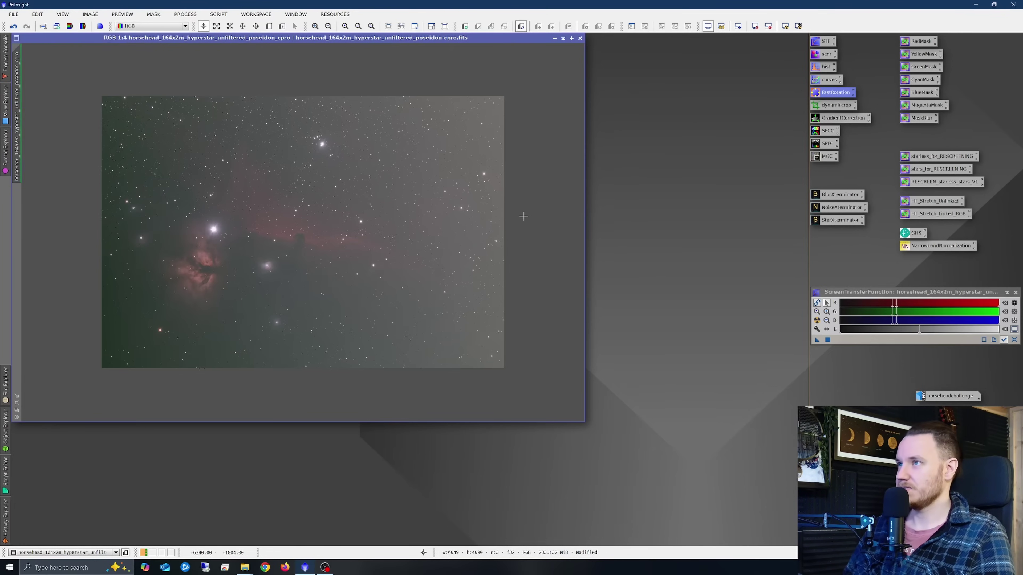
# - Run SPCC on the horsehead image with the Sony IMX411/455/461/533/571 QE curve and graph generation off, and close it
pyautogui.doubleClick(824, 131)
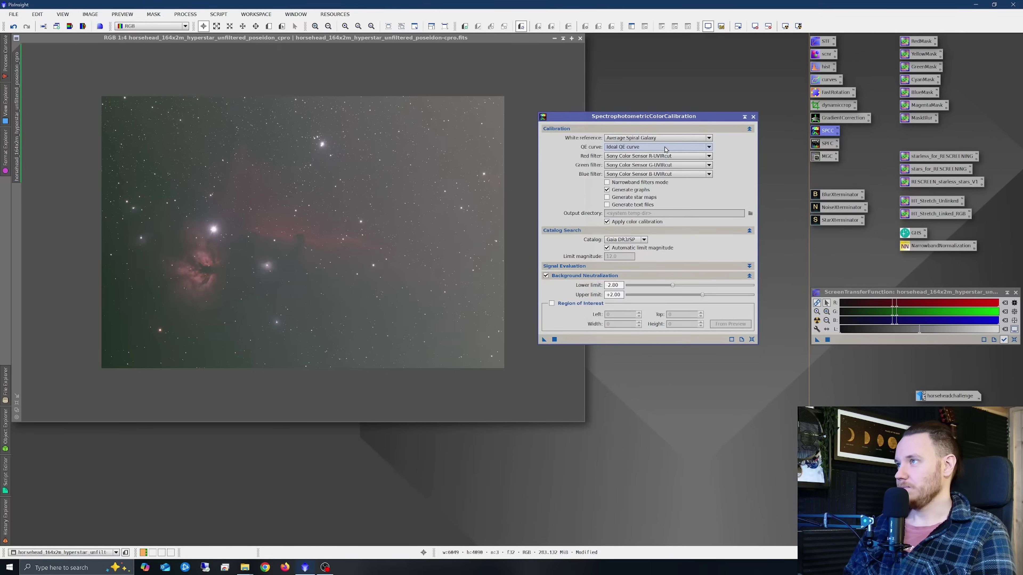
pyautogui.click(629, 150)
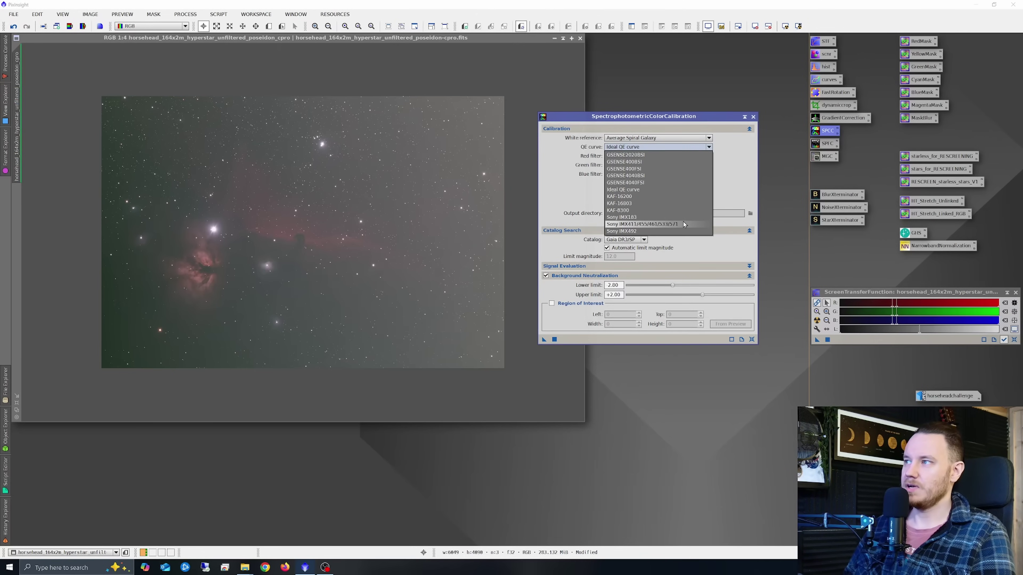
pyautogui.click(675, 224)
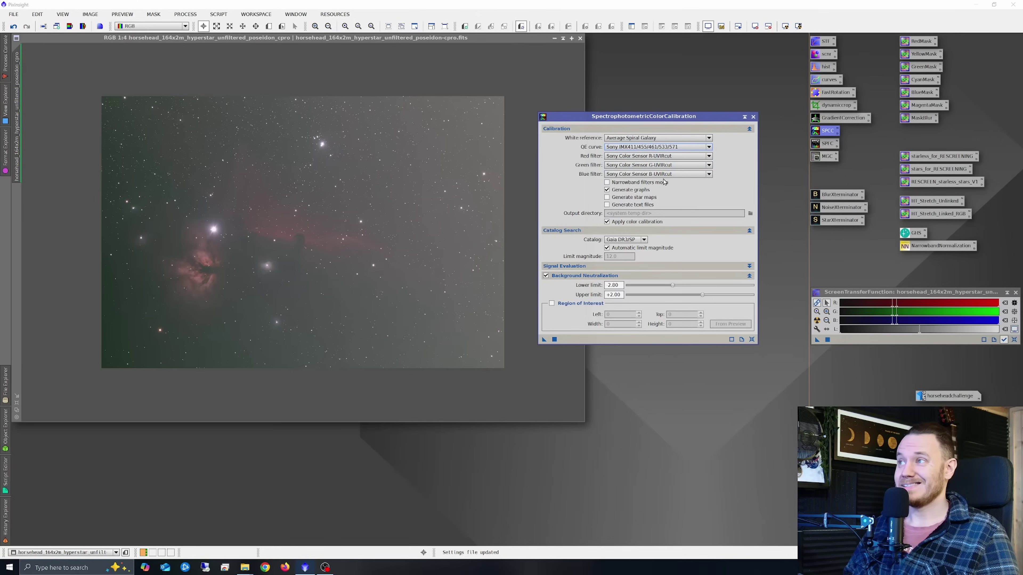
pyautogui.click(607, 190)
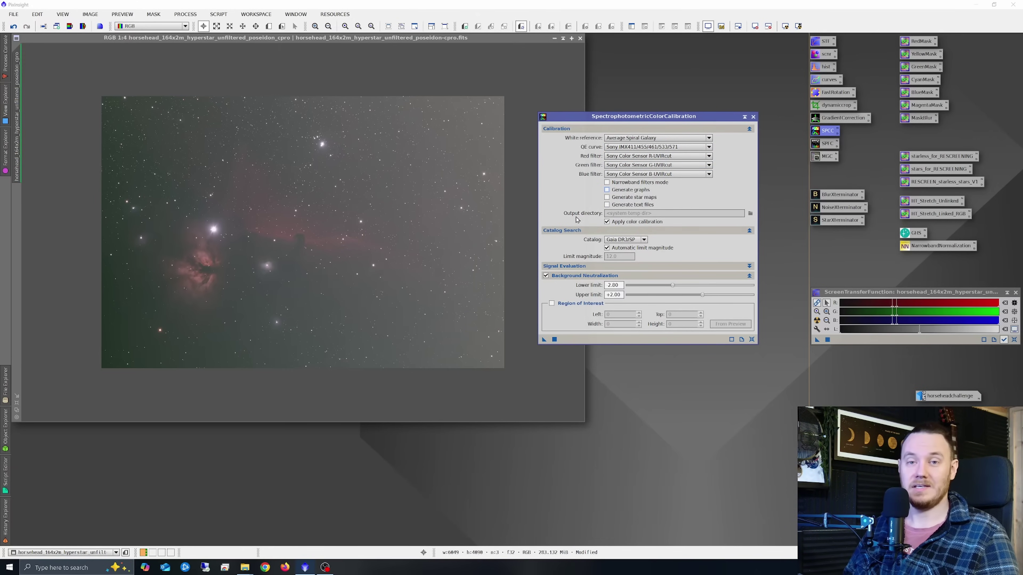
pyautogui.click(543, 340)
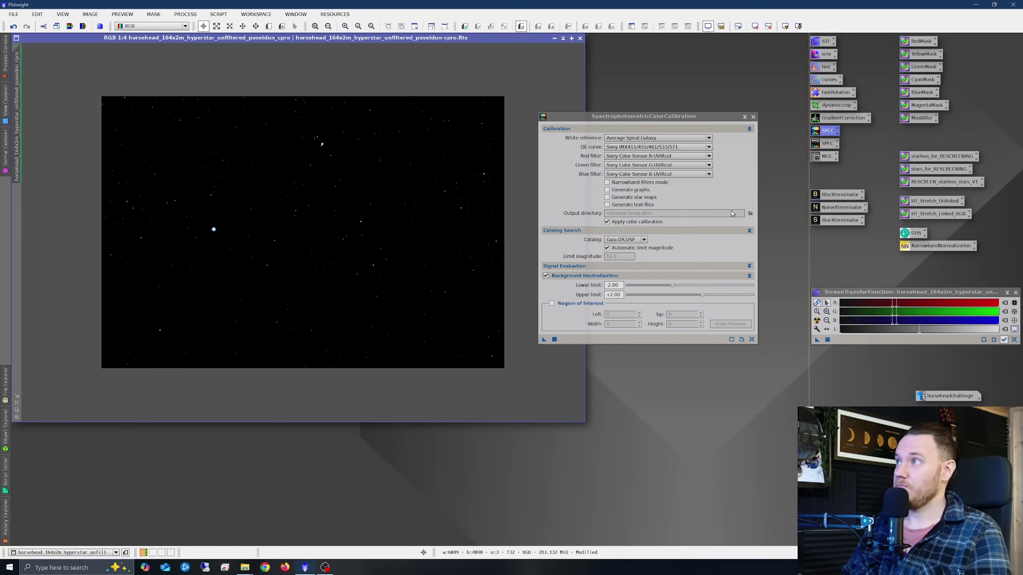
pyautogui.click(753, 117)
# - Auto-stretch the calibrated image's screen preview, compare it with unlinked RGB channels, and restore the linked stretch
pyautogui.click(817, 321)
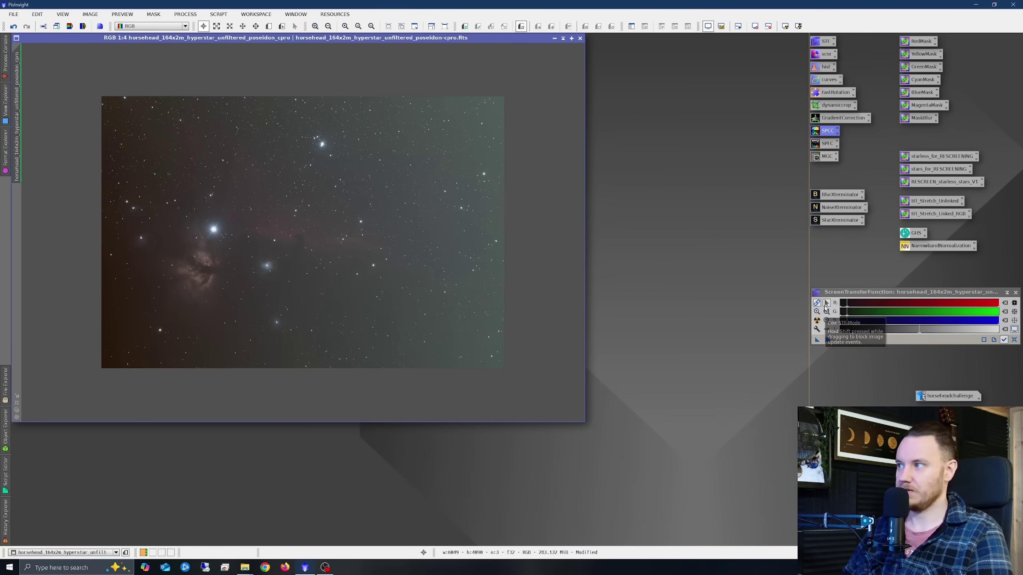
pyautogui.click(817, 321)
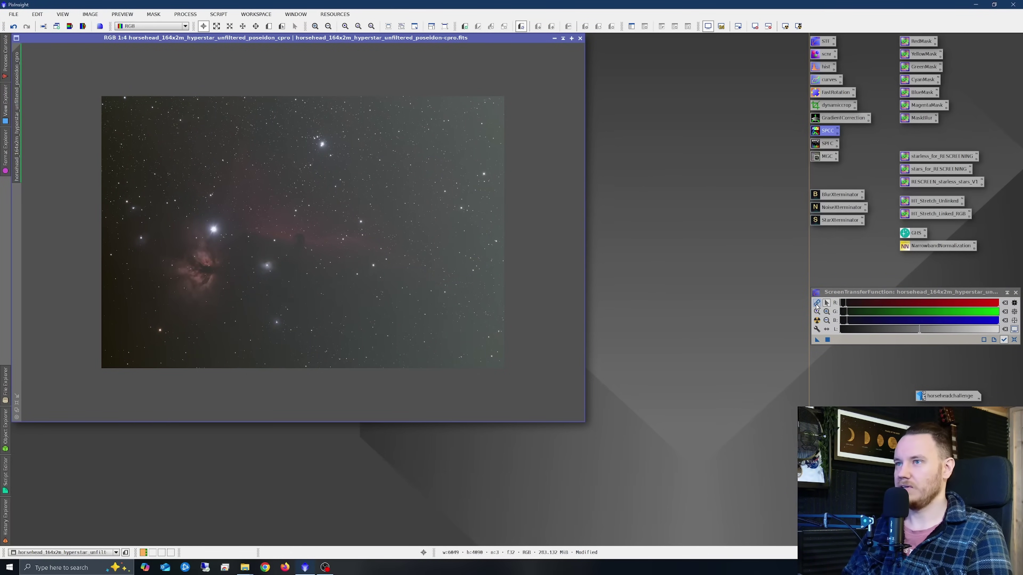
pyautogui.click(817, 302)
pyautogui.click(816, 321)
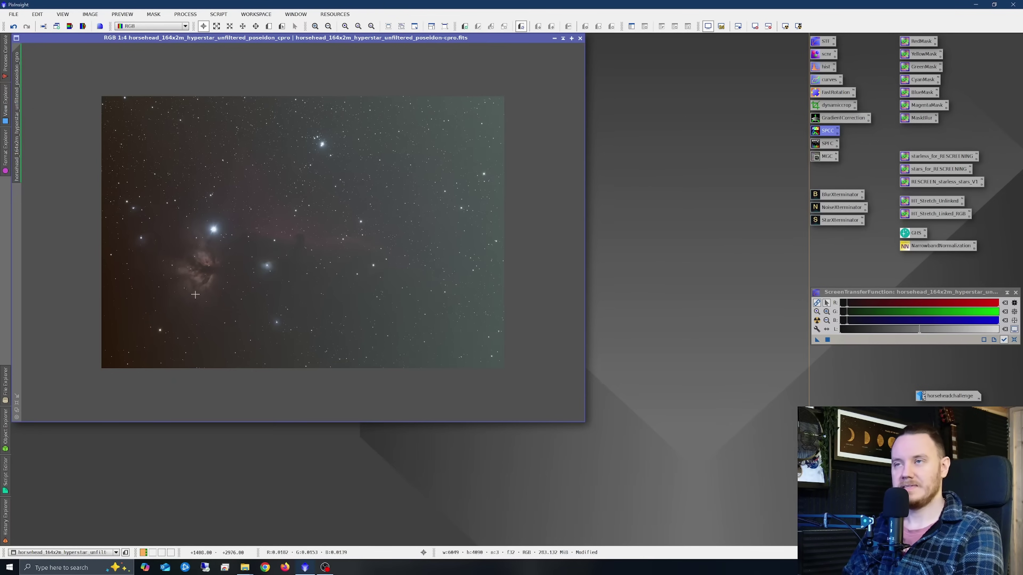
pyautogui.scroll(1, 310, 248)
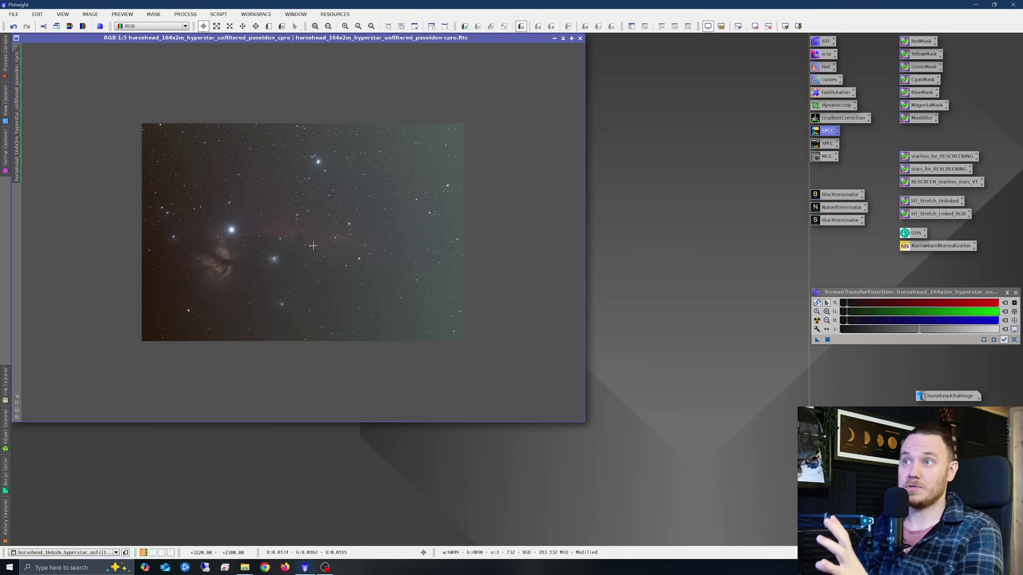
pyautogui.scroll(-1, 303, 233)
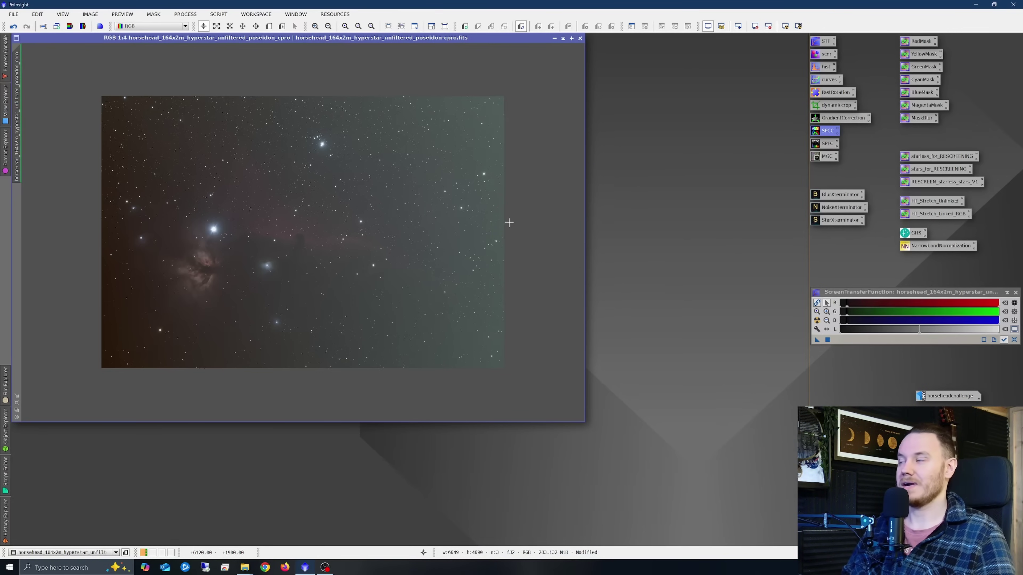
pyautogui.doubleClick(824, 157)
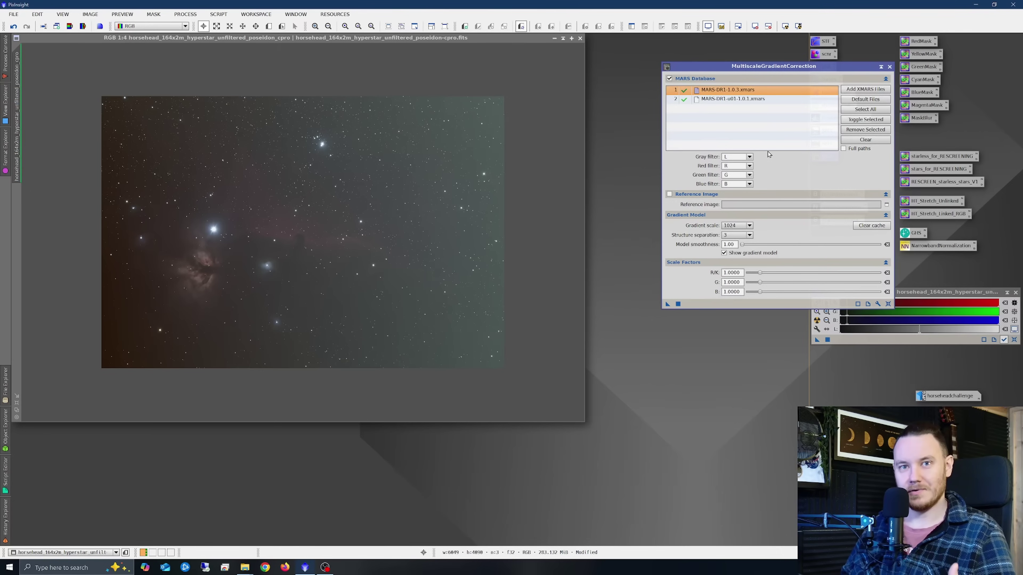
pyautogui.moveTo(845, 70); pyautogui.dragTo(763, 97)
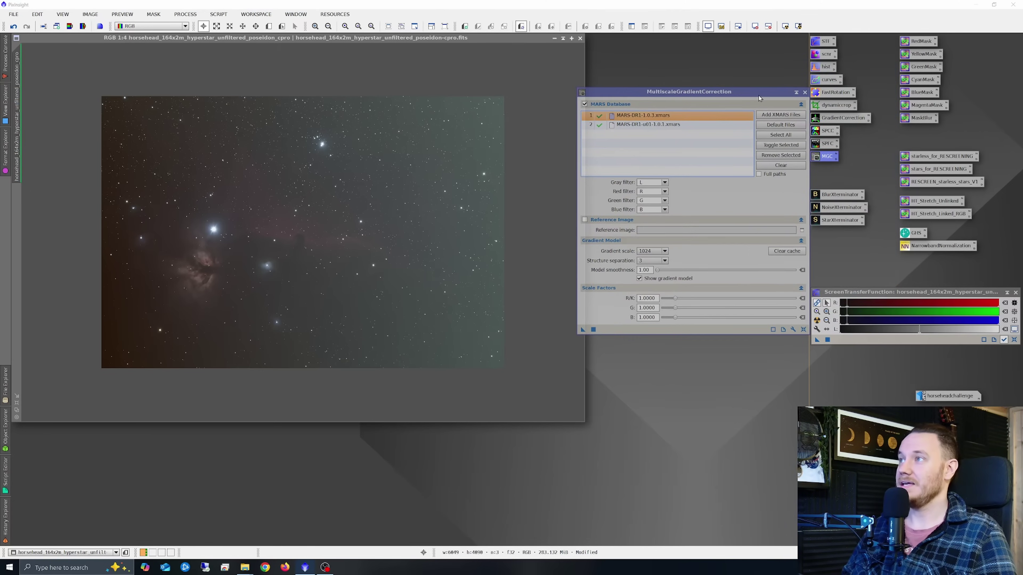
pyautogui.click(805, 92)
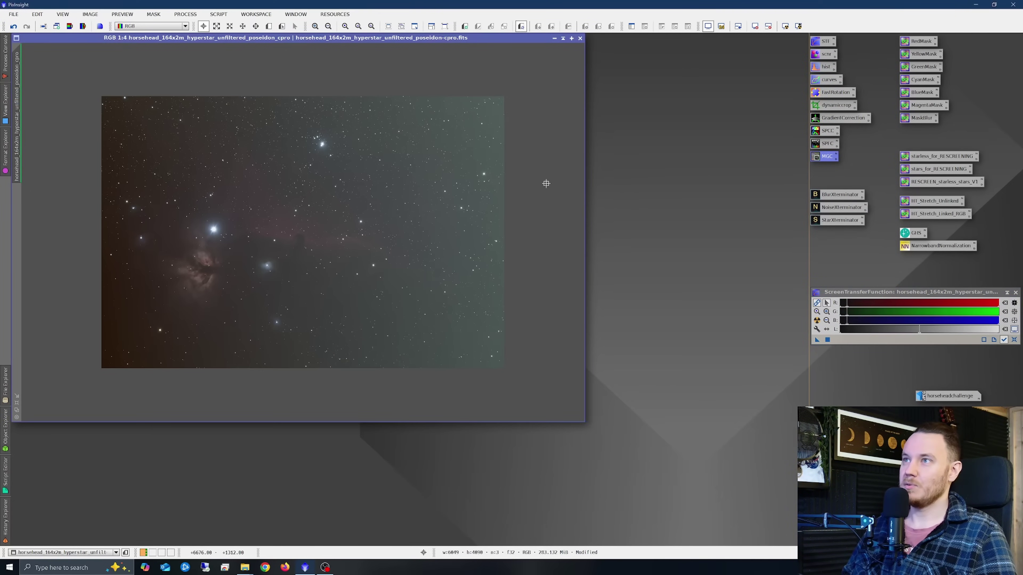
# - Clone the color-calibrated horsehead image and move the copy so that both images can be seen
pyautogui.scroll(1, 540, 185)
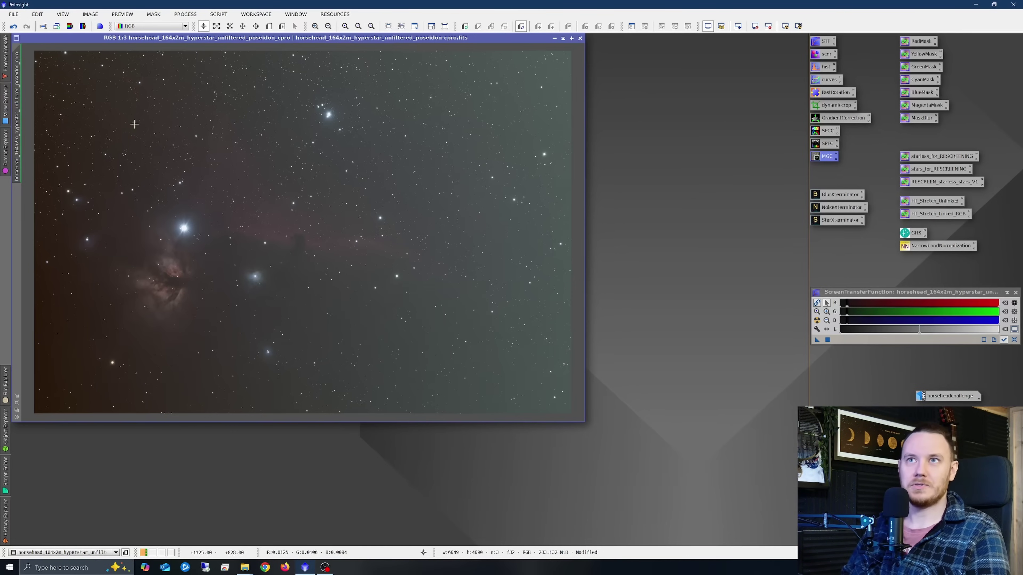
pyautogui.moveTo(19, 75); pyautogui.dragTo(103, 211)
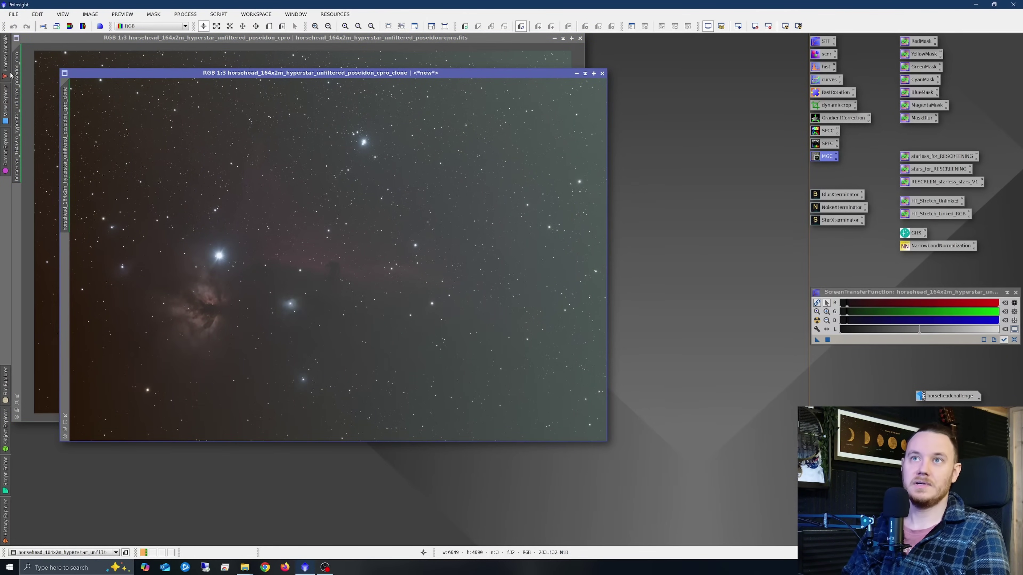
pyautogui.moveTo(378, 75); pyautogui.dragTo(558, 78)
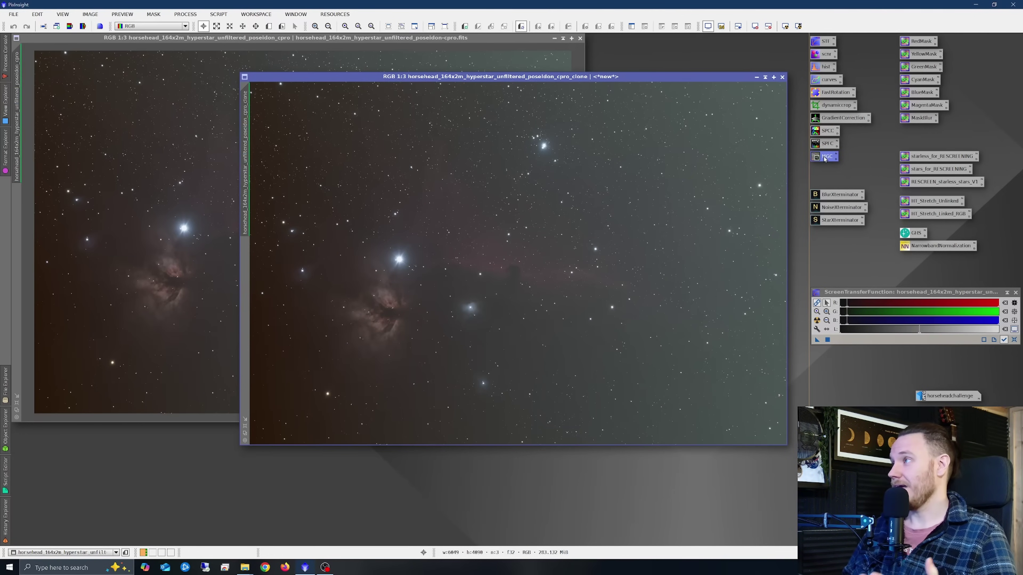
# - Run SpectrophotometricFluxCalibration on the clone with the Sony IMX411/455/461/533/571 QE curve and graph generation off, and close it
pyautogui.doubleClick(825, 144)
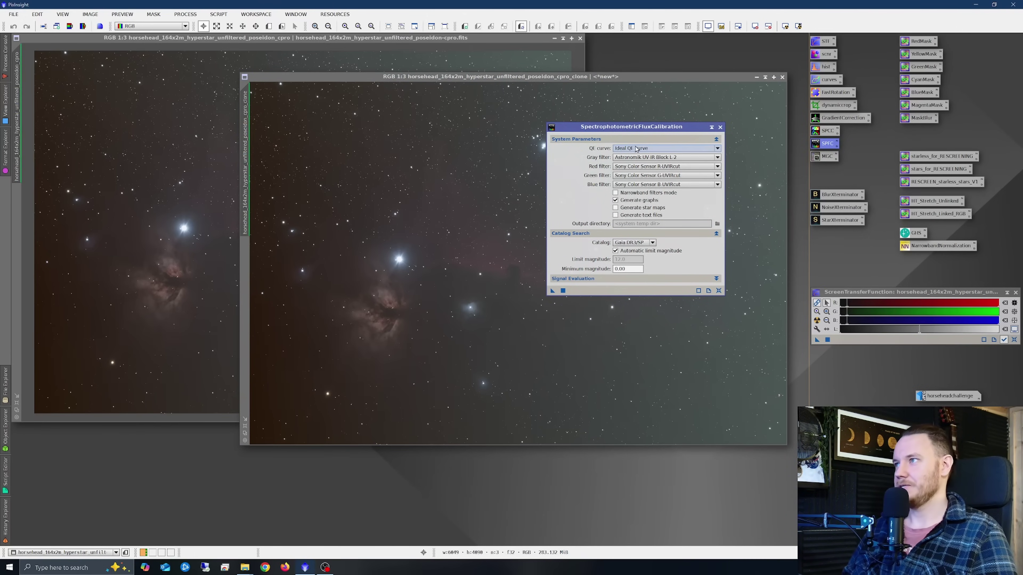
pyautogui.click(654, 151)
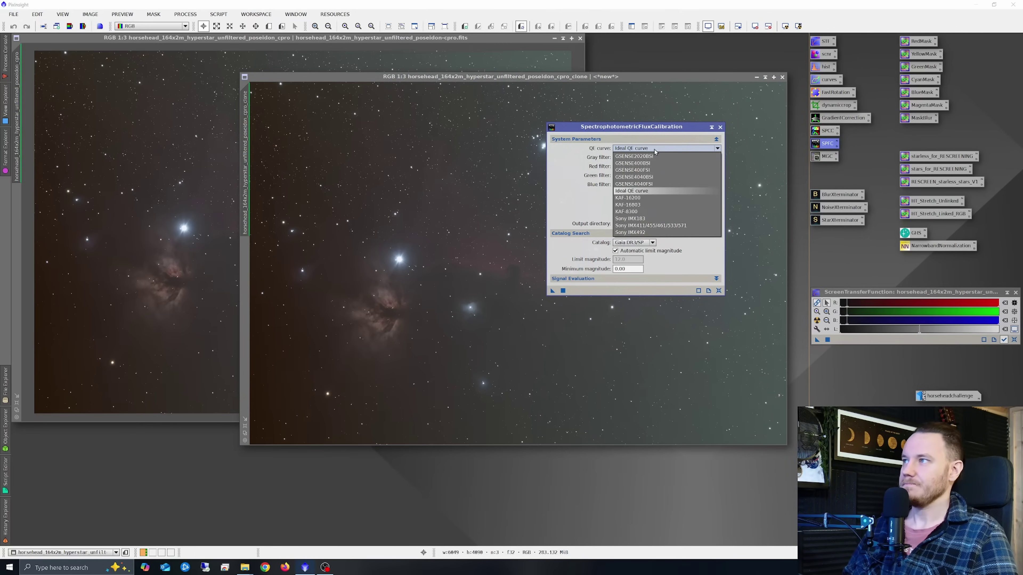
pyautogui.click(686, 226)
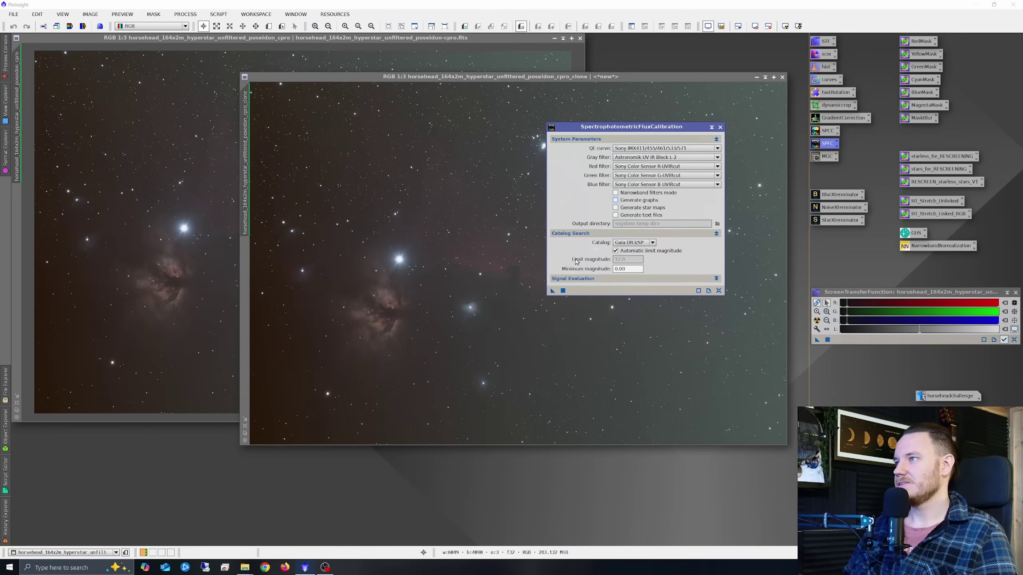
pyautogui.moveTo(554, 292); pyautogui.dragTo(487, 298)
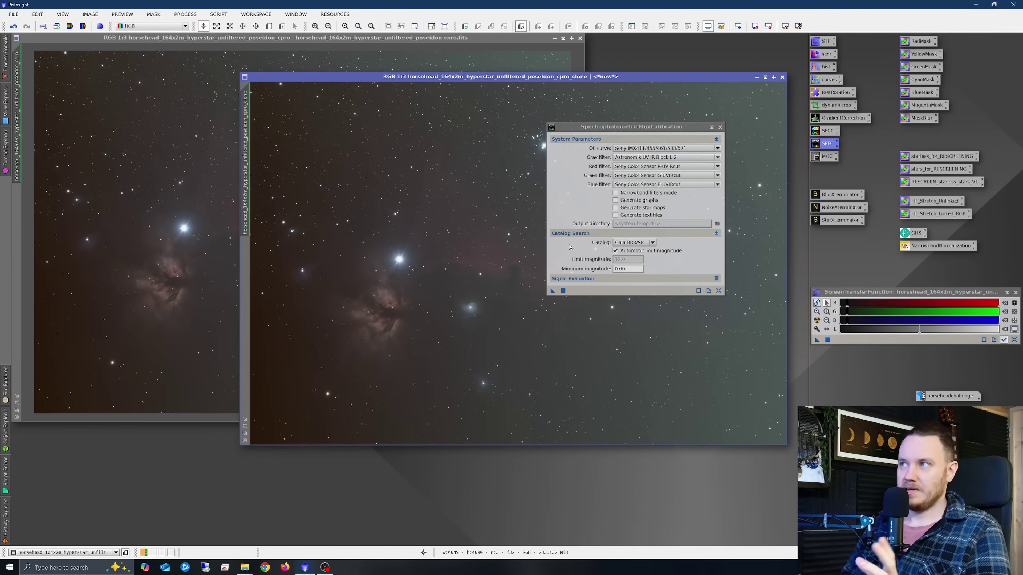
pyautogui.click(721, 127)
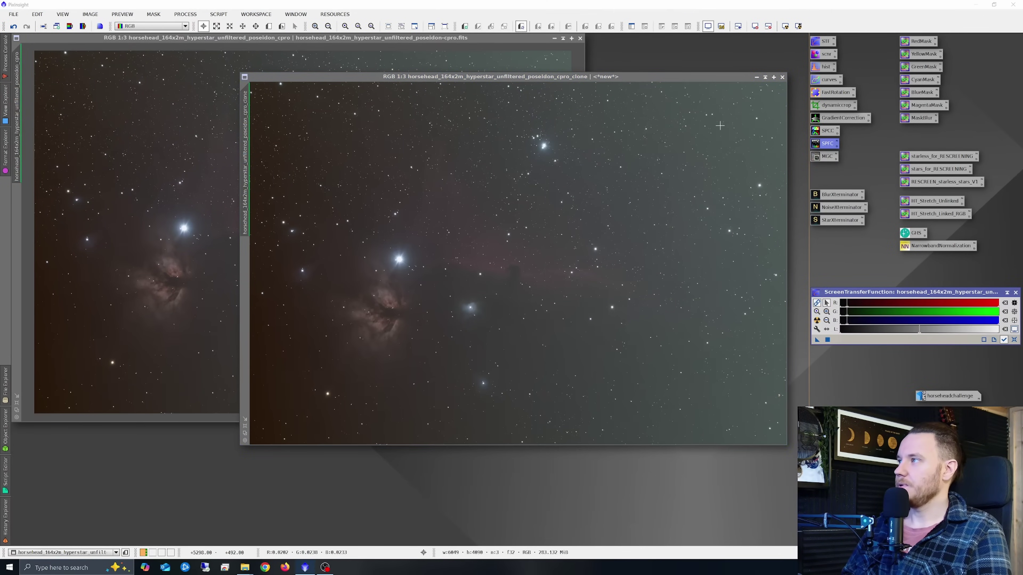
# - Apply MultiscaleGradientCorrection to the clone using the default MARS database files, and close the generated gradient model image
pyautogui.doubleClick(824, 157)
pyautogui.moveTo(741, 97); pyautogui.dragTo(717, 97)
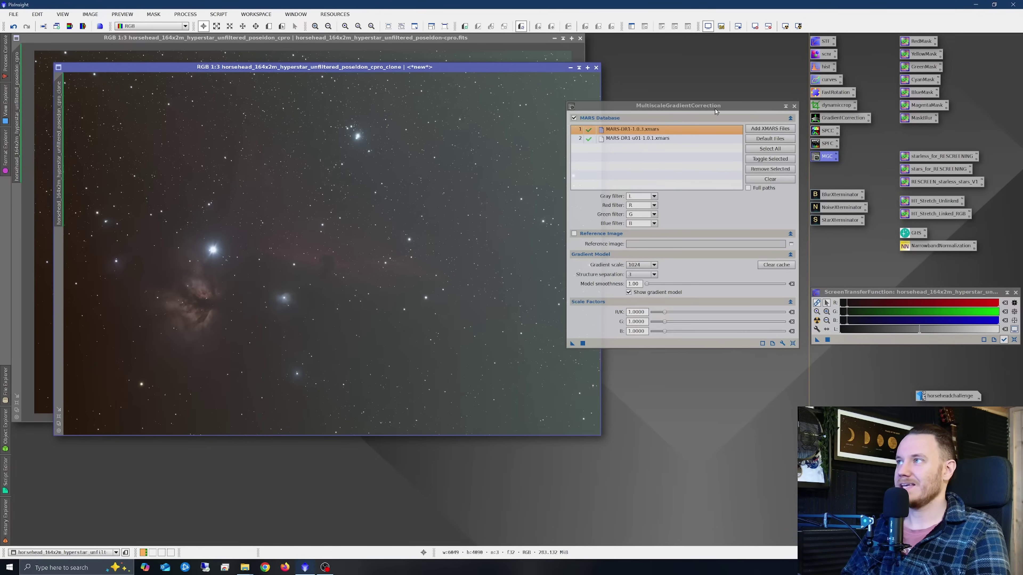
pyautogui.click(778, 142)
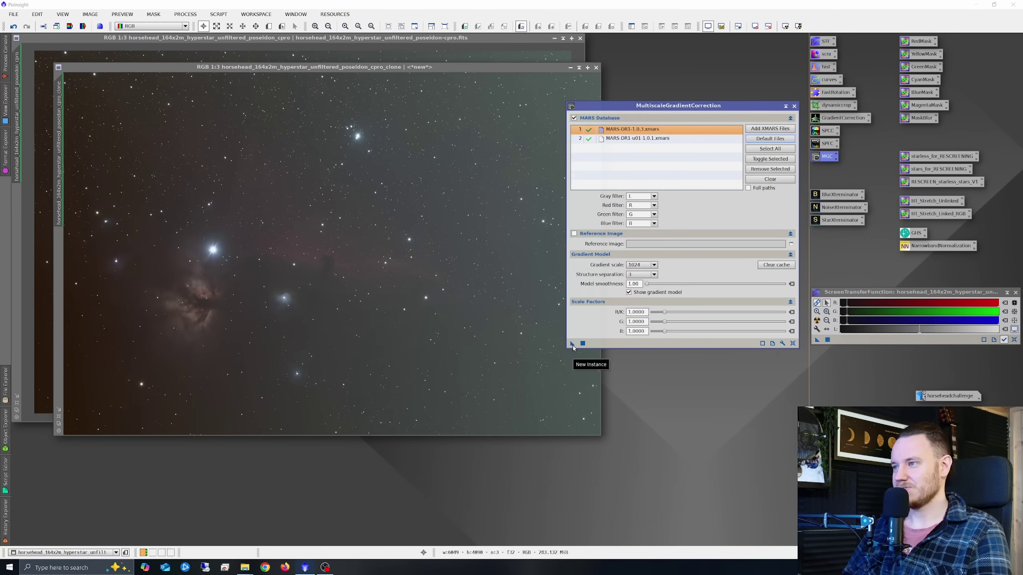
pyautogui.moveTo(572, 343); pyautogui.dragTo(421, 338)
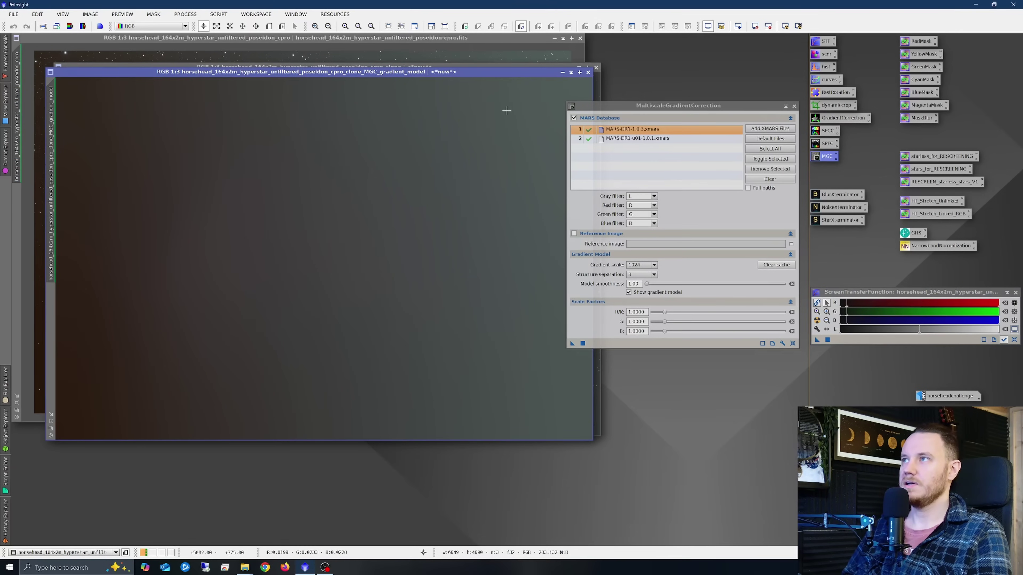
pyautogui.moveTo(626, 107); pyautogui.dragTo(660, 103)
pyautogui.click(588, 72)
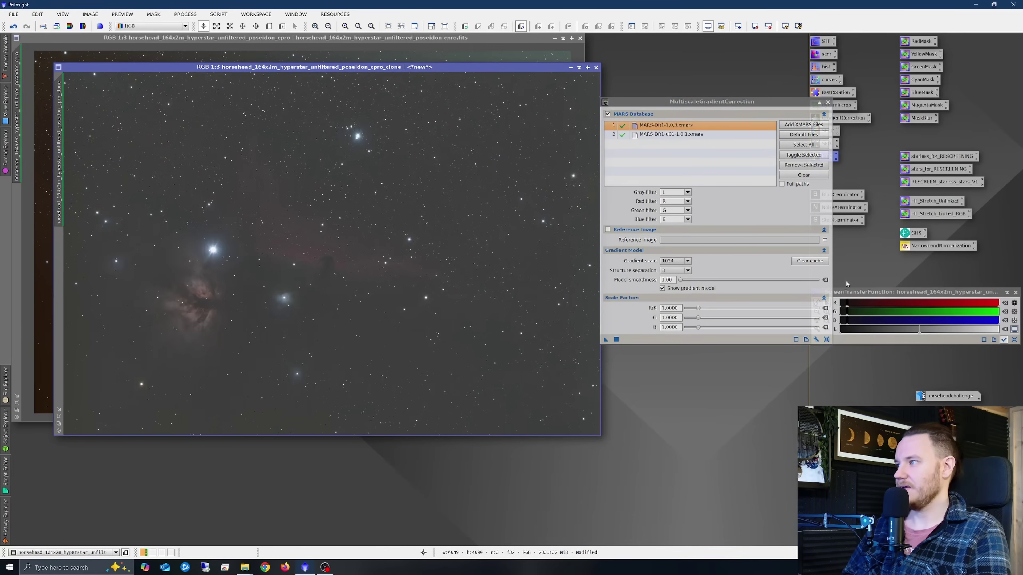
# - Auto-stretch the gradient-corrected clone's screen preview and keep the MultiscaleGradientCorrection window clear of the nebula
pyautogui.moveTo(738, 115); pyautogui.dragTo(700, 98)
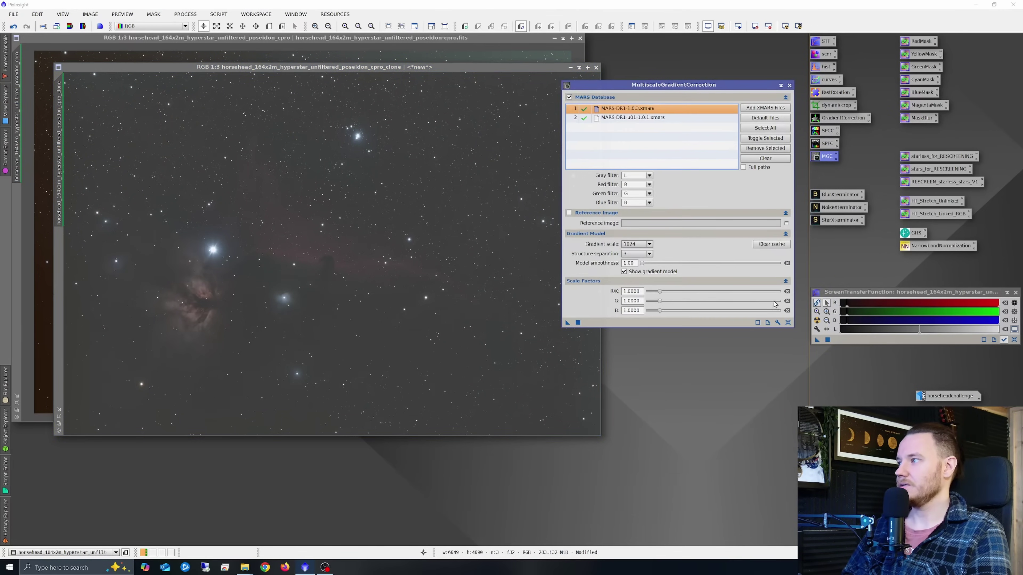
pyautogui.click(818, 320)
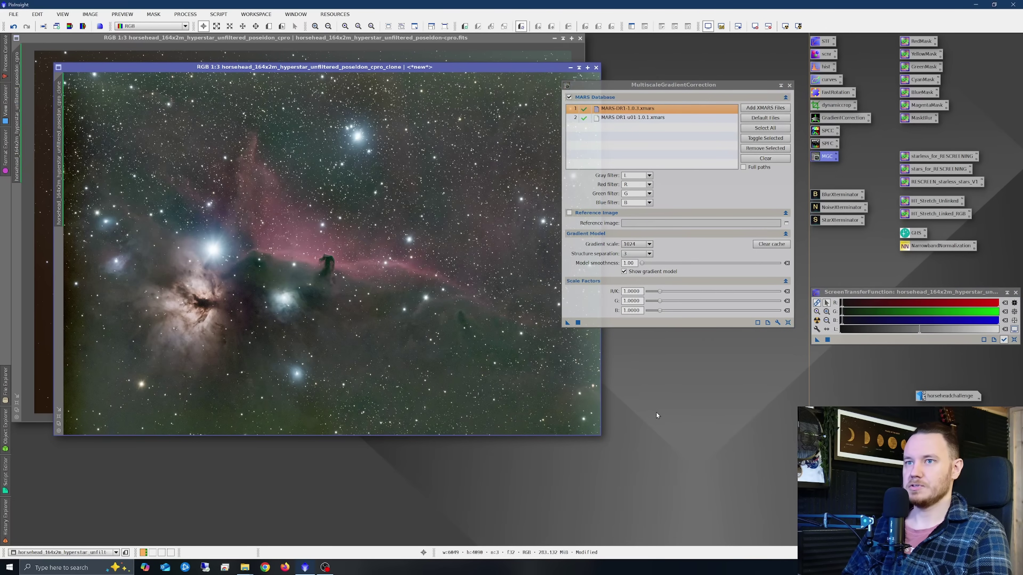
pyautogui.moveTo(648, 89); pyautogui.dragTo(702, 88)
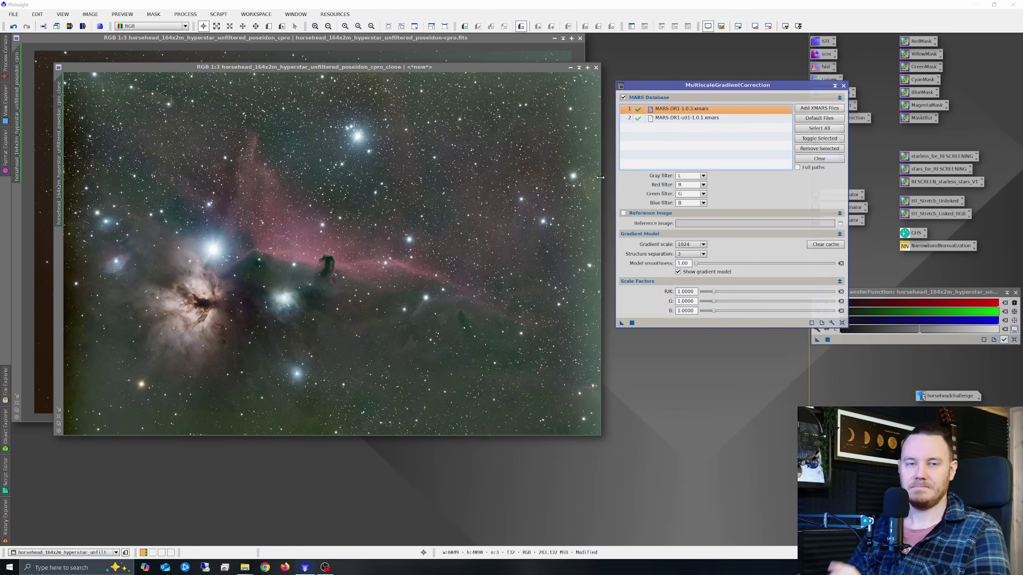
pyautogui.moveTo(647, 85); pyautogui.dragTo(591, 95)
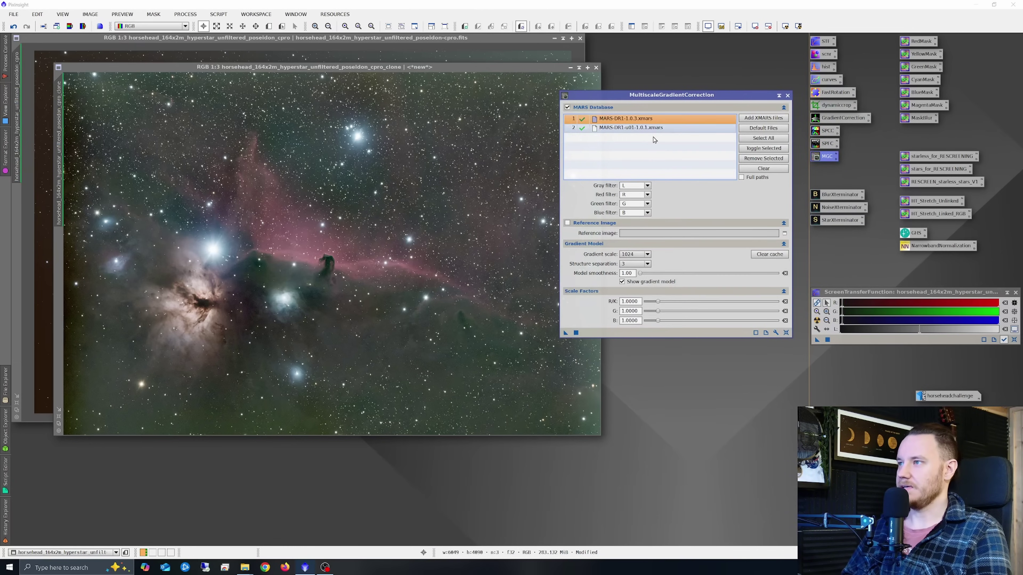
# - Undo the clone's gradient correction, reapply MultiscaleGradientCorrection with structure separation 5, and close the gradient model image
pyautogui.hotkey('ctrl', 'z')
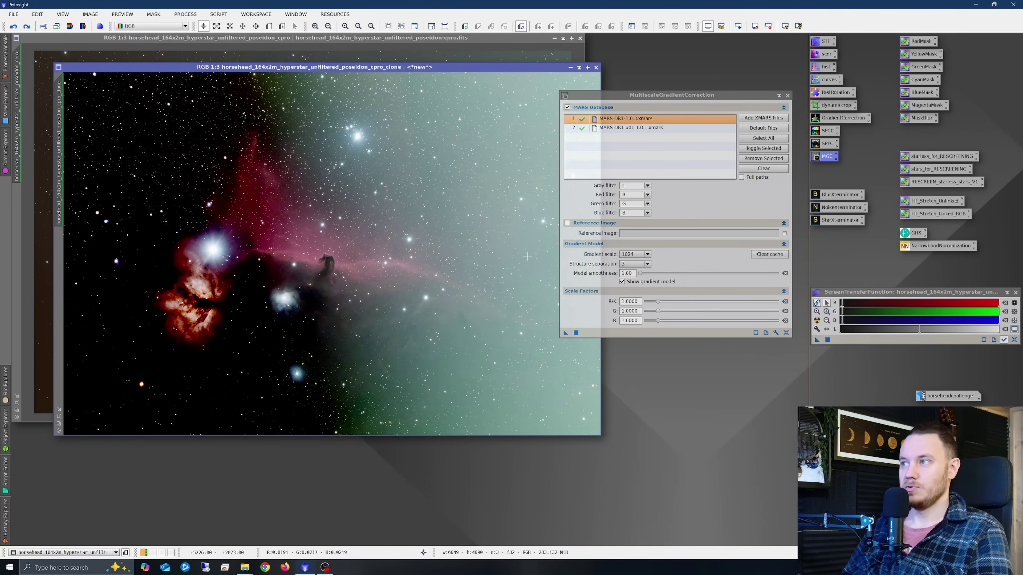
pyautogui.click(634, 264)
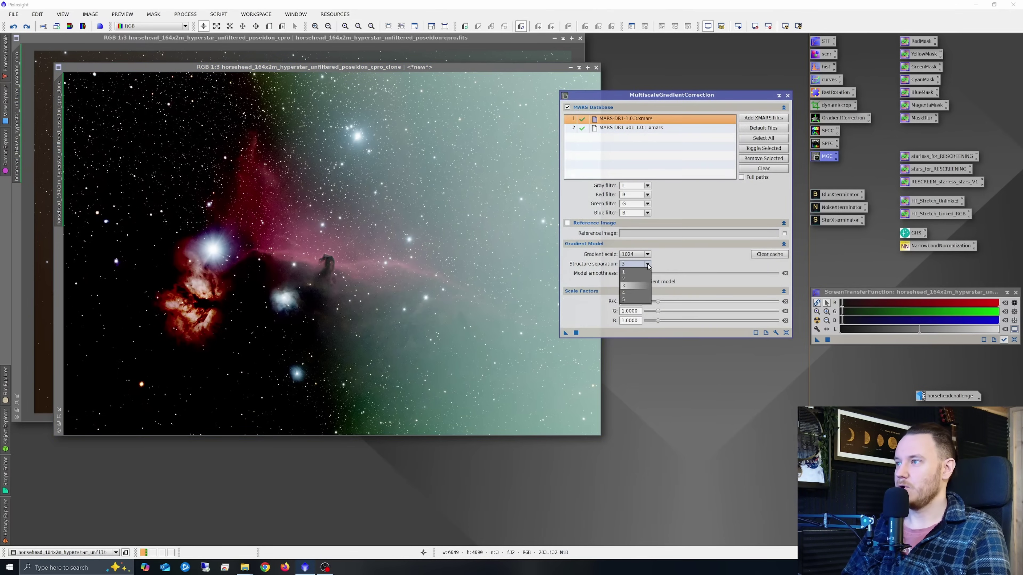
pyautogui.click(629, 299)
pyautogui.moveTo(566, 333); pyautogui.dragTo(532, 335)
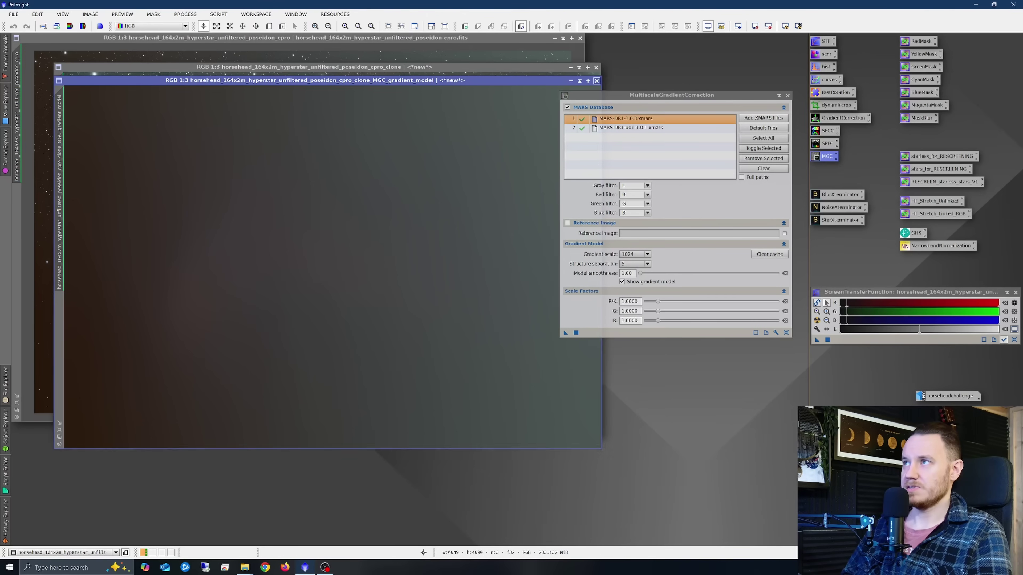
pyautogui.click(597, 81)
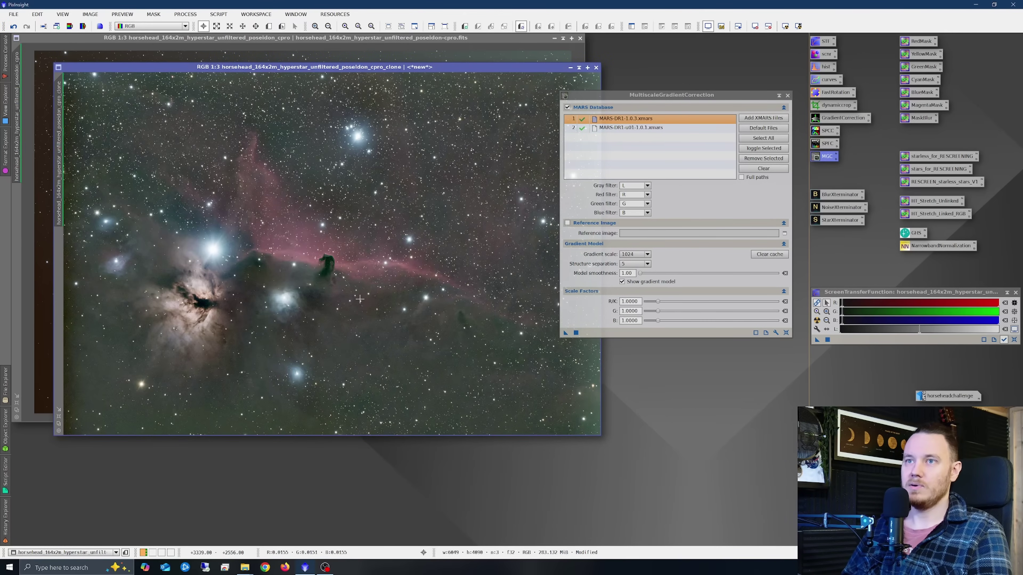
# - Undo the correction, reapply MultiscaleGradientCorrection to the clone with gradient scale 512 and structure separation 3, and close the gradient model
pyautogui.rightClick(395, 293)
pyautogui.click(410, 302)
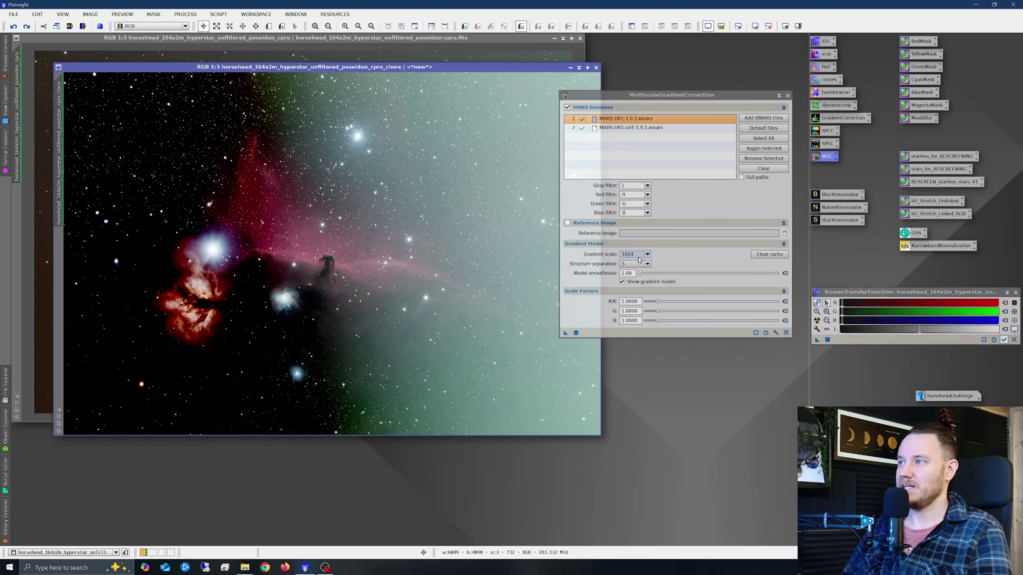
pyautogui.click(638, 260)
pyautogui.click(633, 287)
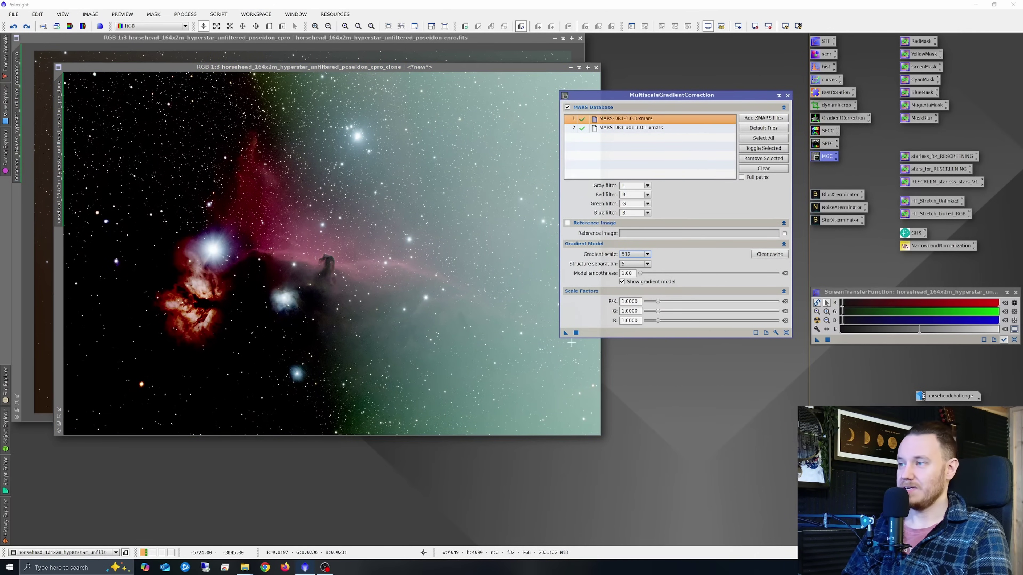
pyautogui.click(635, 264)
pyautogui.click(634, 283)
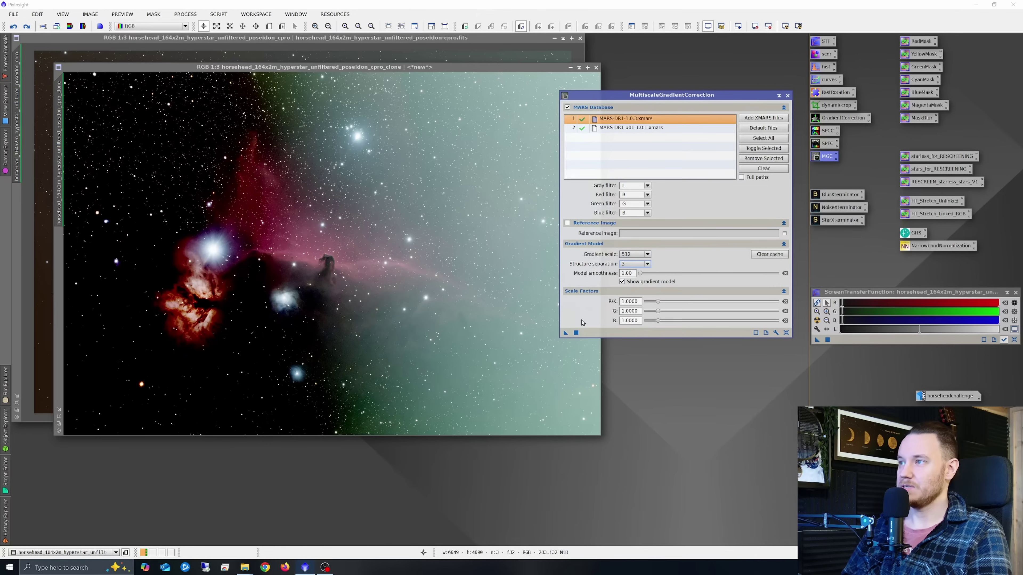
pyautogui.click(561, 333)
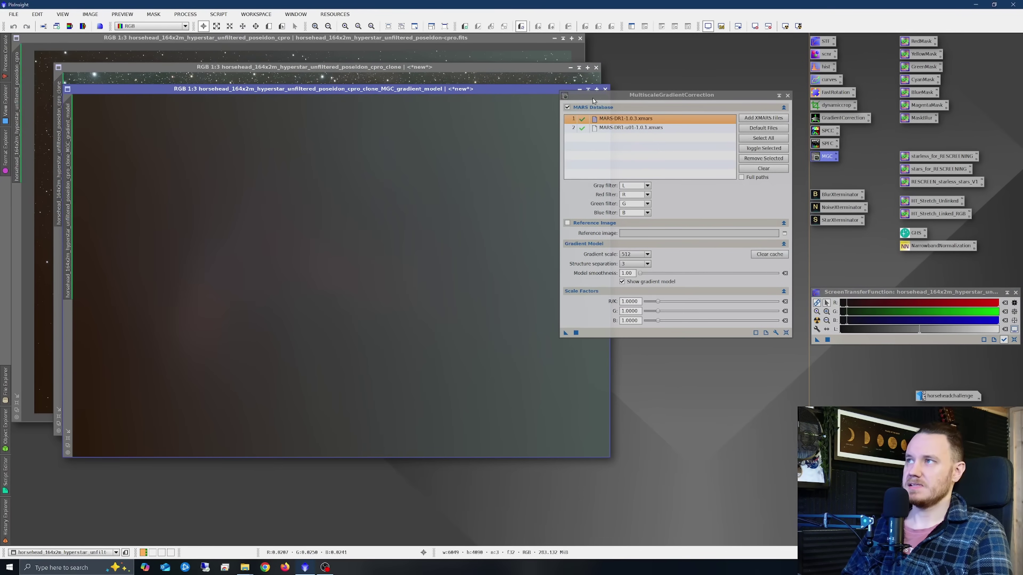
pyautogui.click(605, 90)
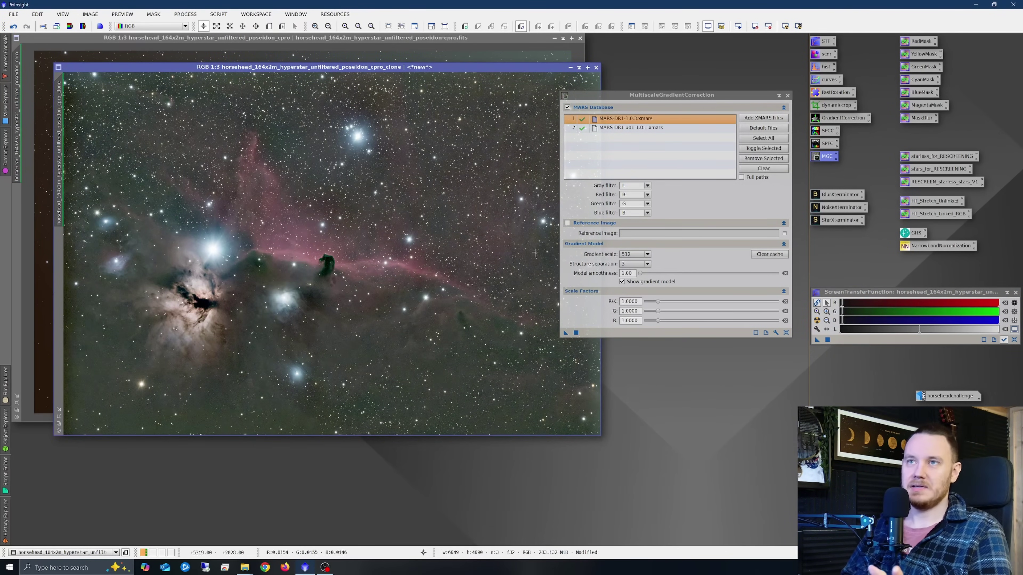
# - Close the cloned image without saving it and close the MultiscaleGradientCorrection window
pyautogui.moveTo(657, 98); pyautogui.dragTo(629, 126)
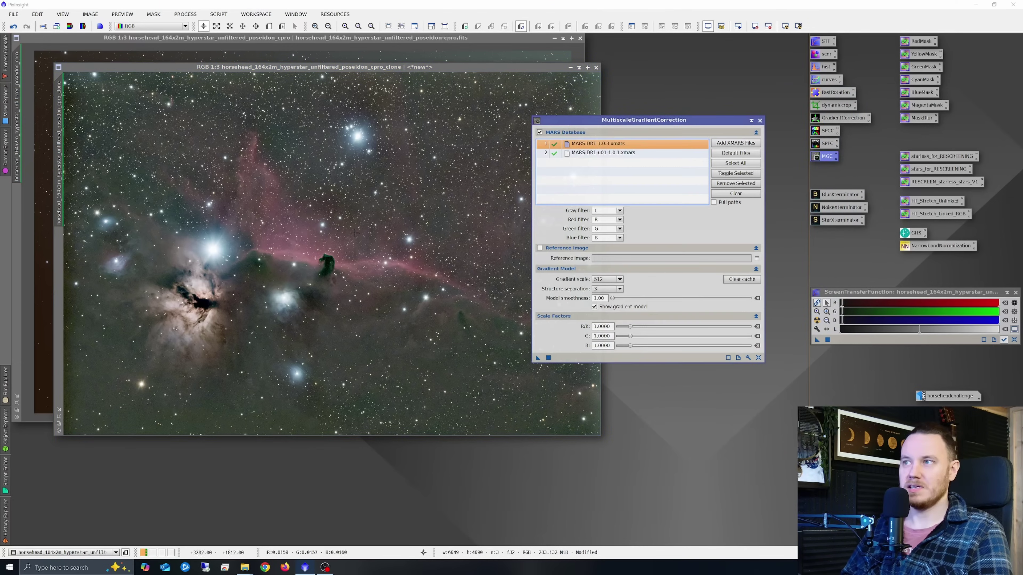
pyautogui.click(596, 67)
pyautogui.click(530, 305)
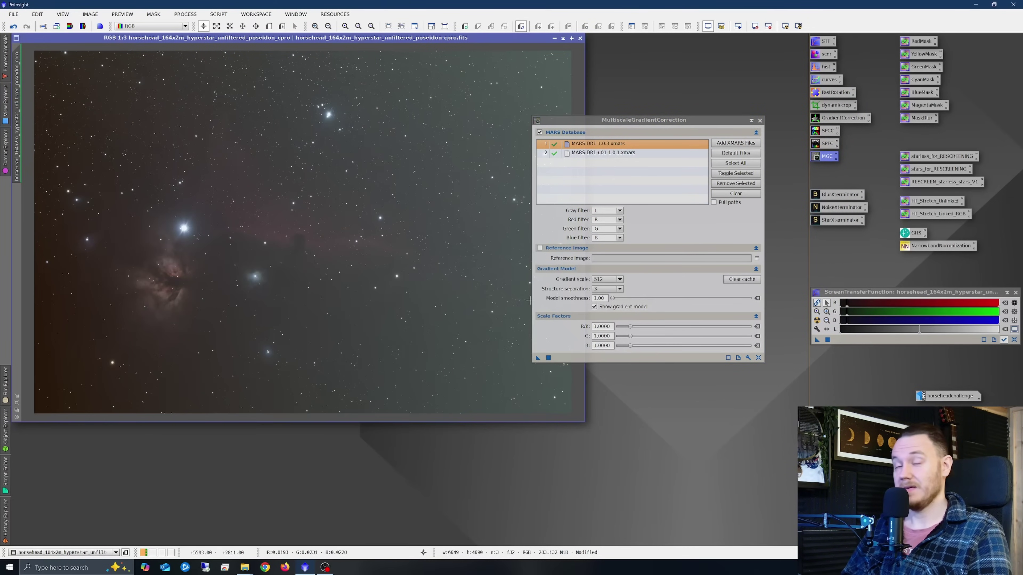
pyautogui.click(760, 120)
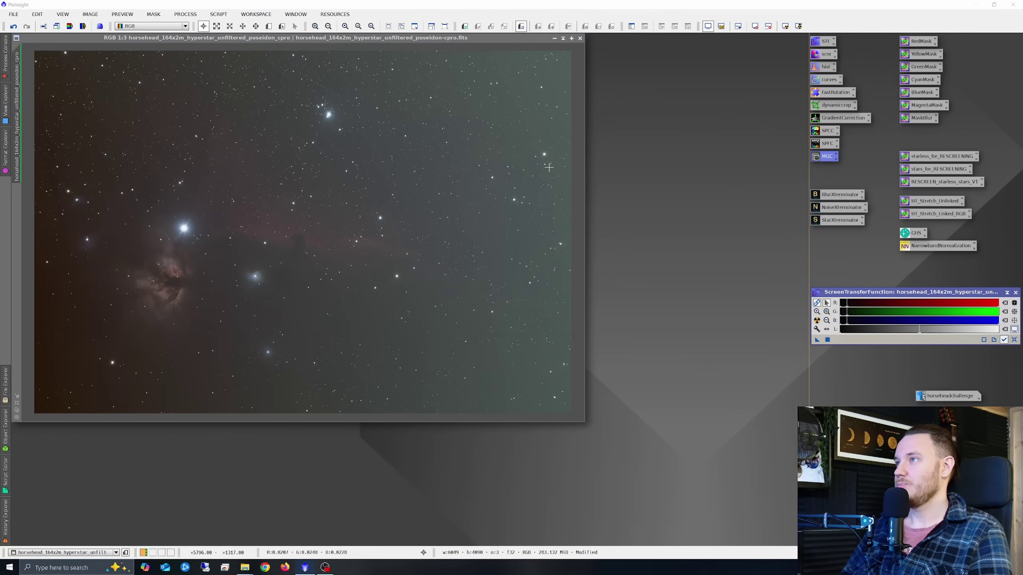
# - Run the GraXpert script on the original image with Subtraction and smoothing 0.000, close the background model, and auto-stretch the preview
pyautogui.click(223, 17)
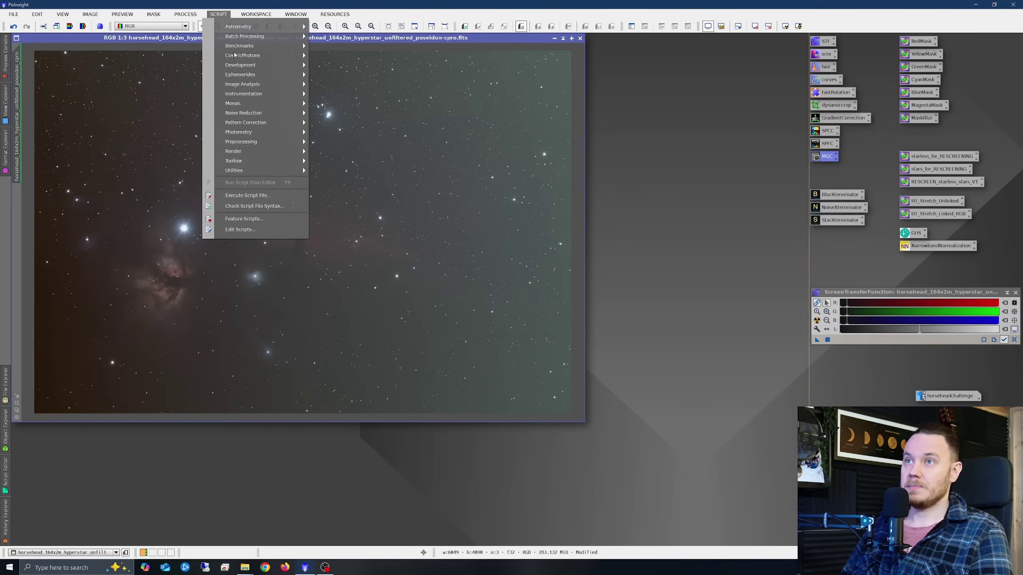
pyautogui.moveTo(268, 163)
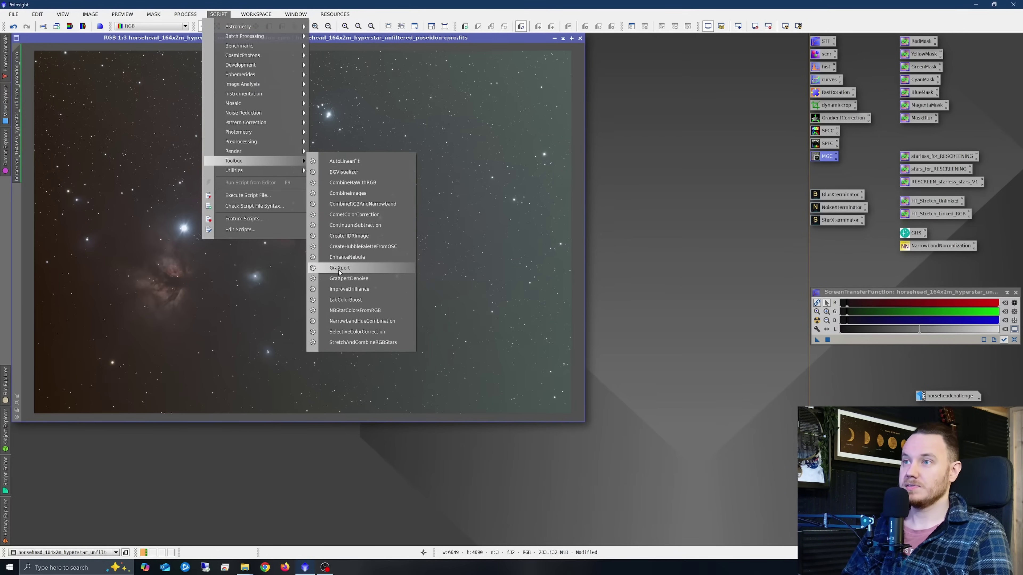
pyautogui.click(355, 268)
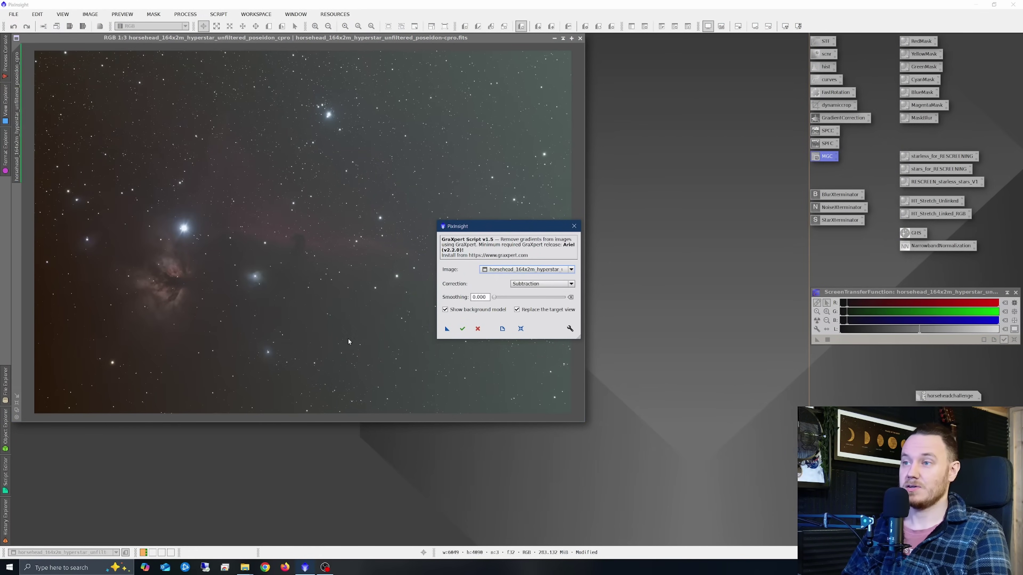
pyautogui.click(463, 329)
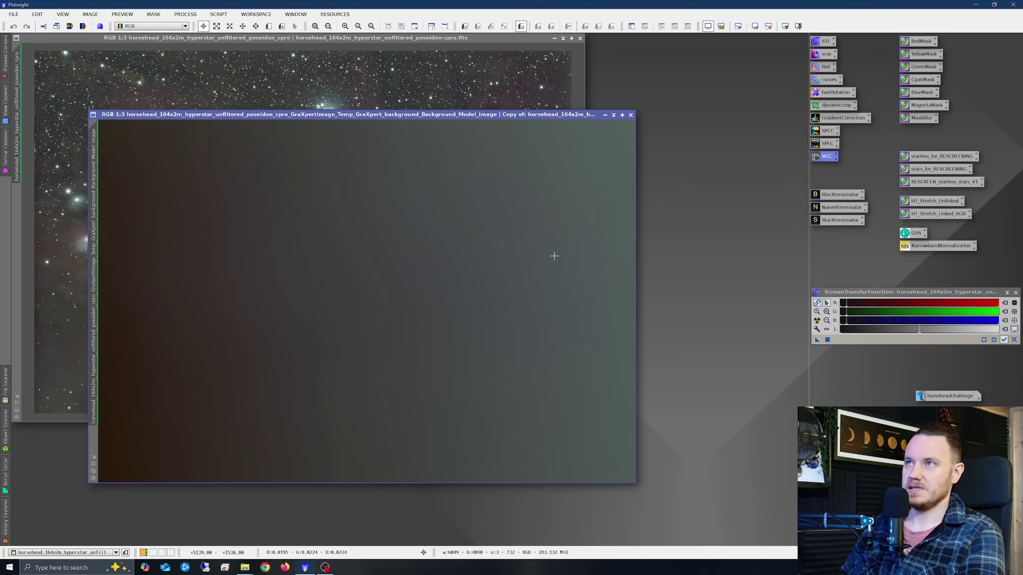
pyautogui.click(631, 115)
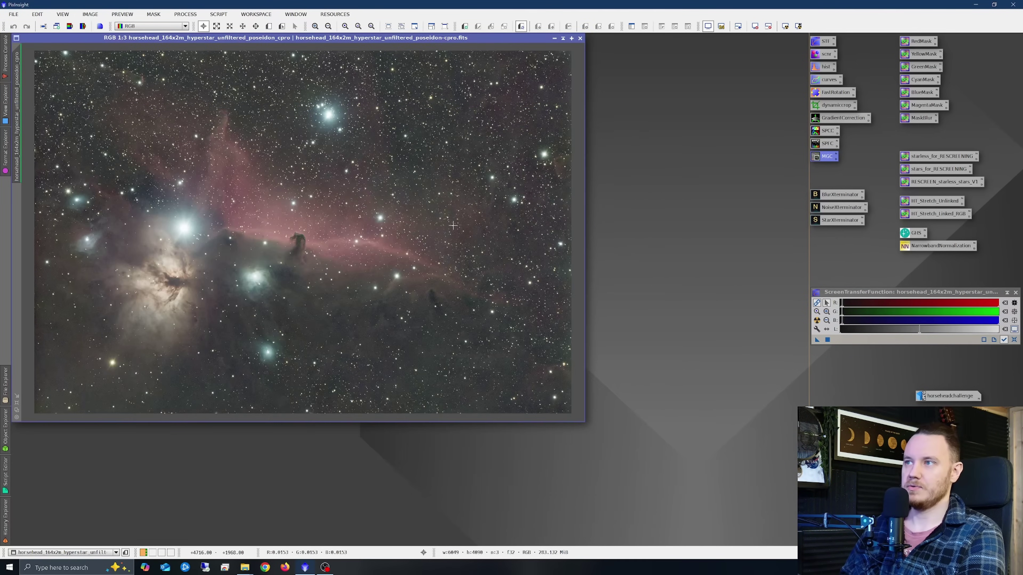
pyautogui.click(818, 322)
pyautogui.click(610, 278)
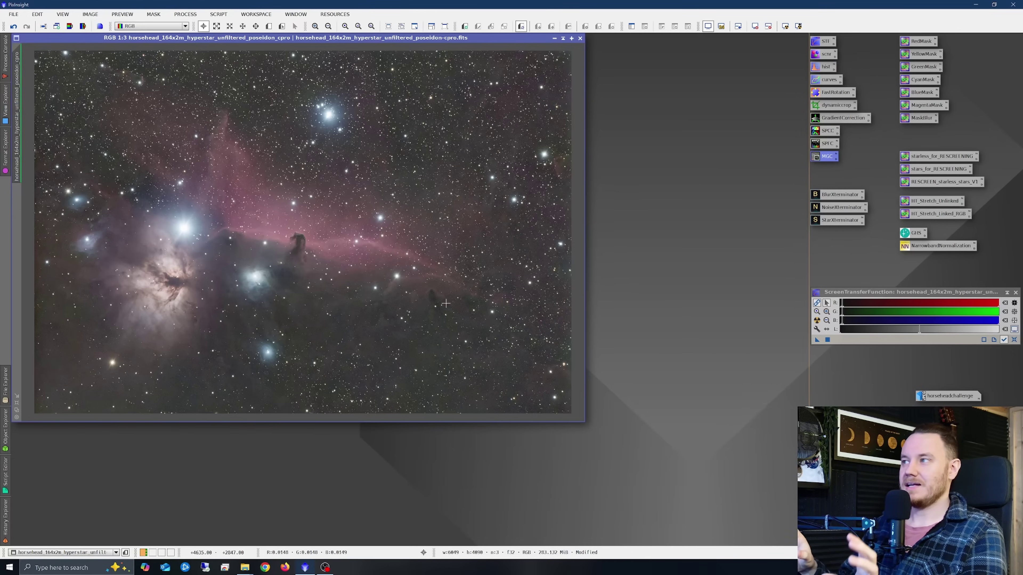
# - Examine the noise and detail of the Horsehead and the Flame Nebula in the gradient-corrected image
pyautogui.scroll(5, 308, 241)
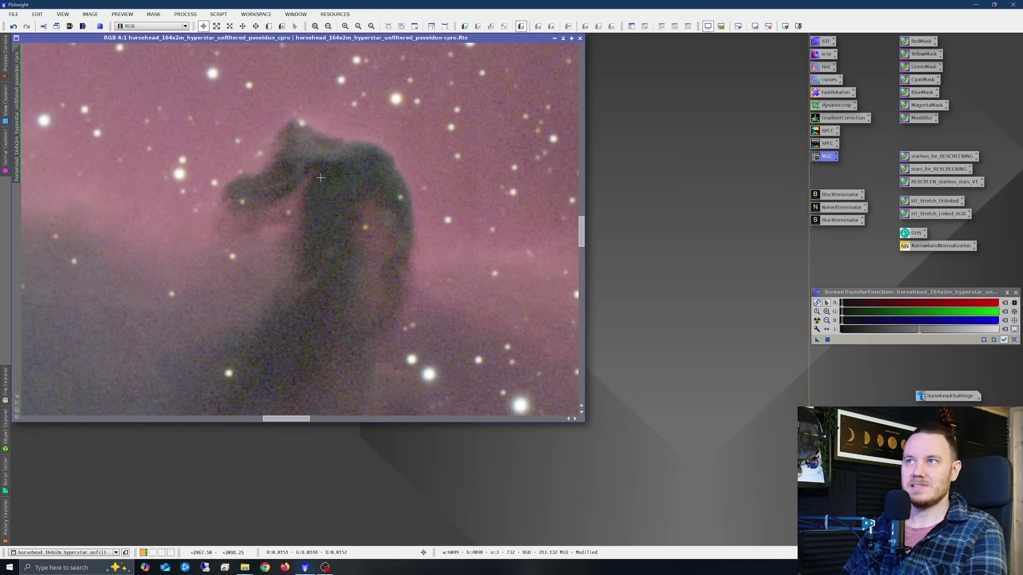
pyautogui.scroll(-1, 296, 220)
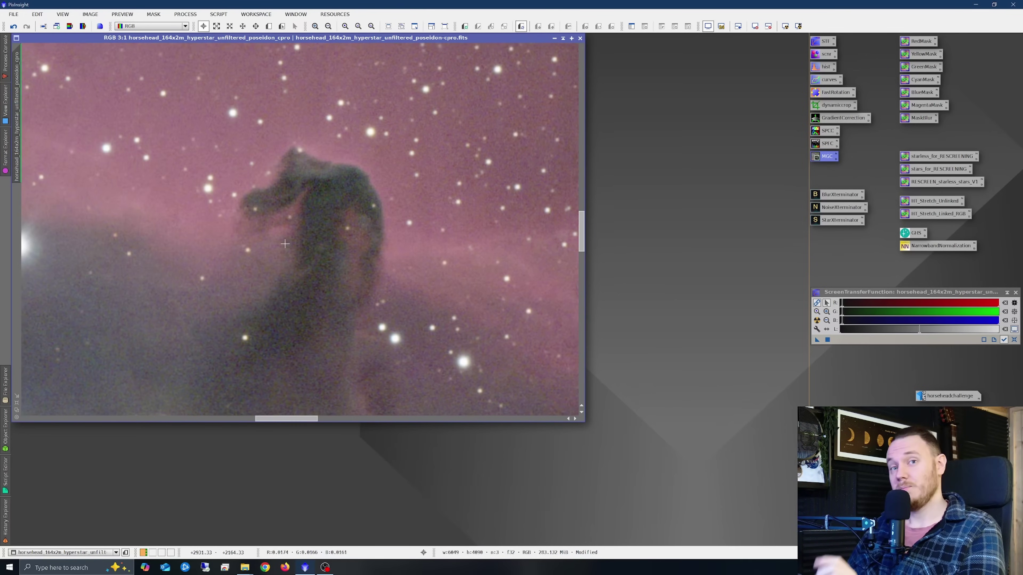
pyautogui.moveTo(299, 418); pyautogui.dragTo(176, 418)
pyautogui.moveTo(582, 234); pyautogui.dragTo(581, 276)
pyautogui.scroll(-1, 268, 233)
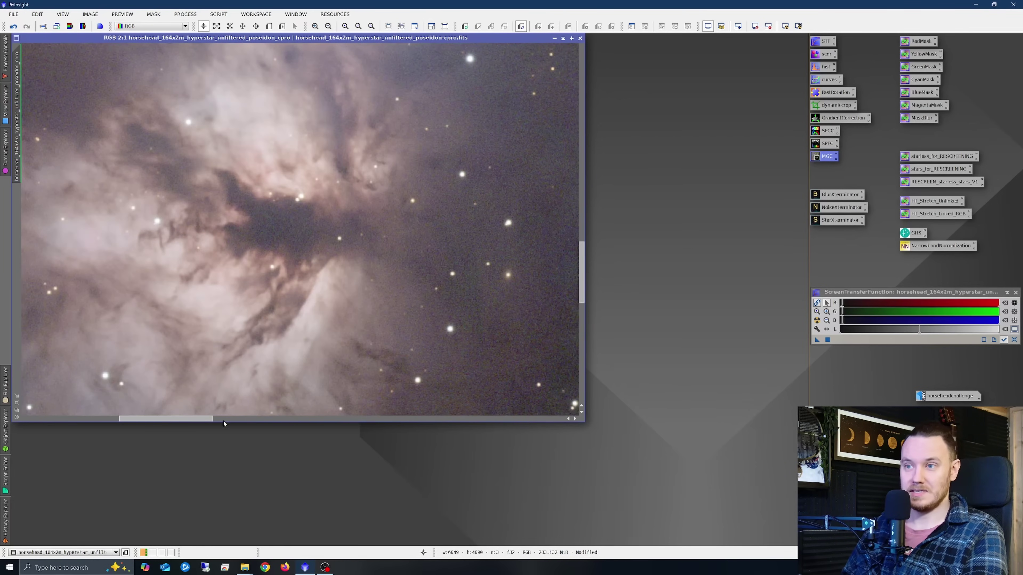
pyautogui.moveTo(202, 417); pyautogui.dragTo(196, 418)
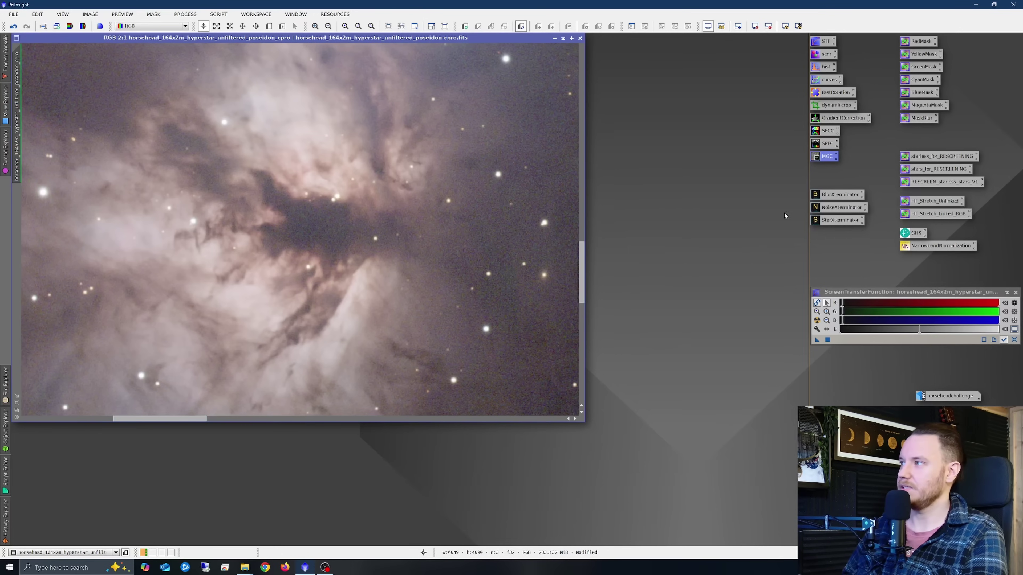
# - Open BlurXTerminator and clone the gradient-corrected image as a comparison copy
pyautogui.doubleClick(833, 196)
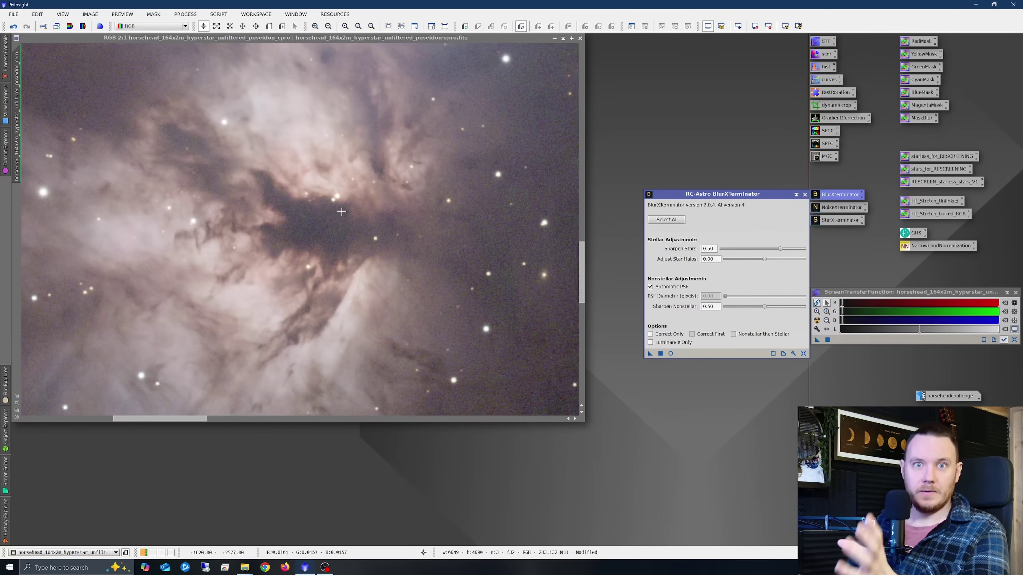
pyautogui.moveTo(16, 117); pyautogui.dragTo(60, 133)
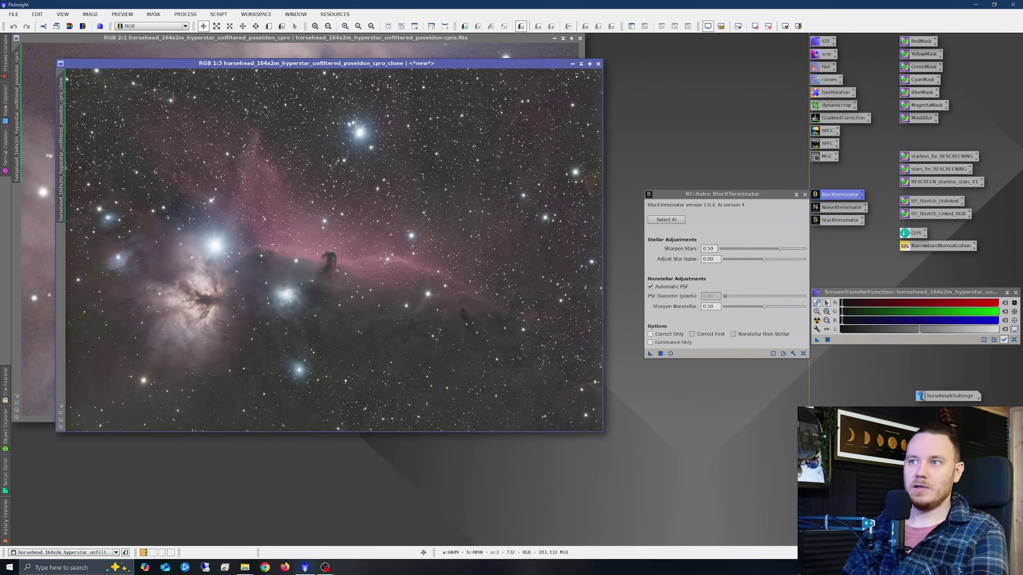
pyautogui.click(54, 107)
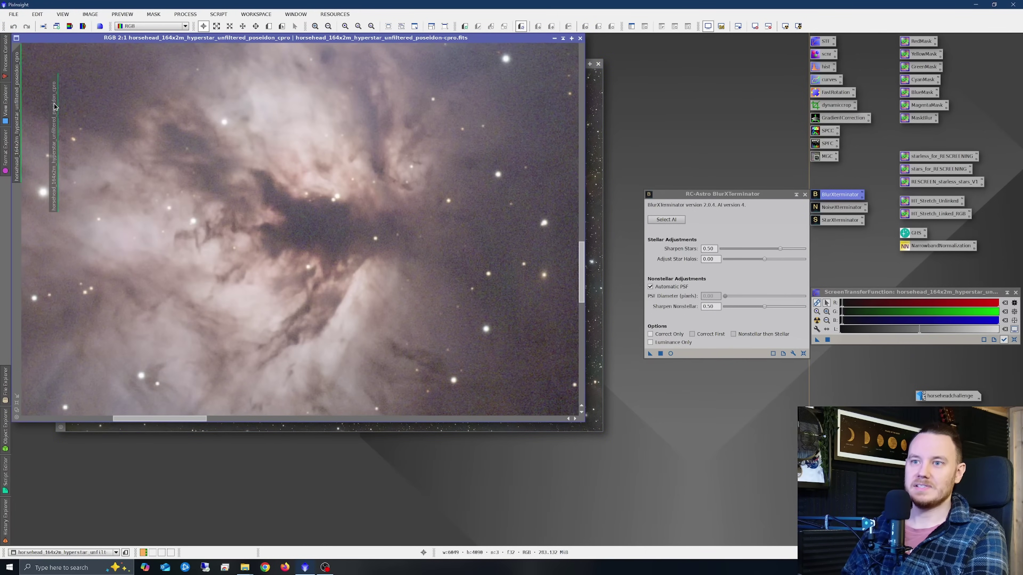
pyautogui.click(54, 107)
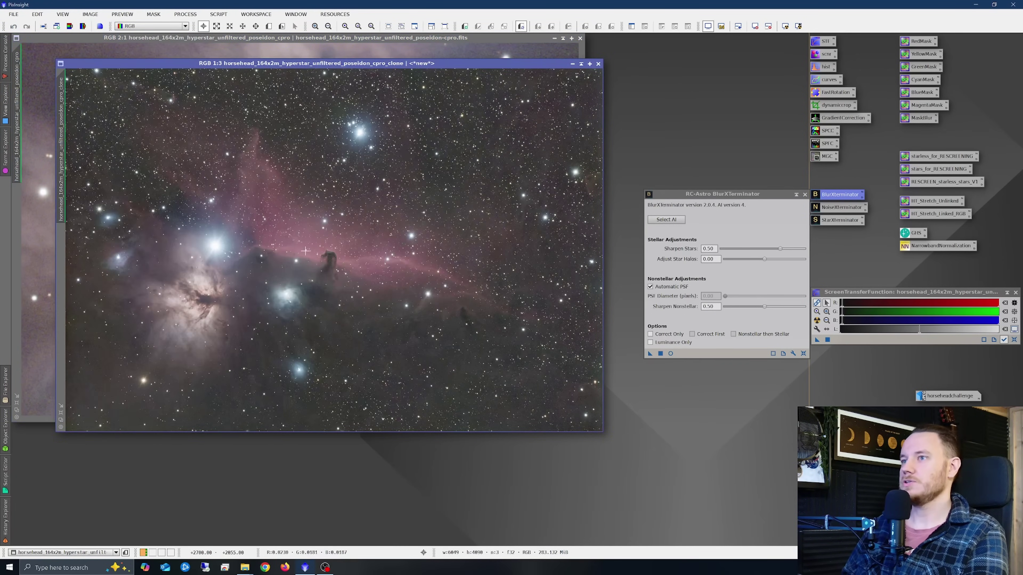
# - Match the original's view to the clone's close-up of the Flame Nebula and tile both image windows side by side
pyautogui.scroll(3, 201, 297)
pyautogui.moveTo(288, 64); pyautogui.dragTo(310, 63)
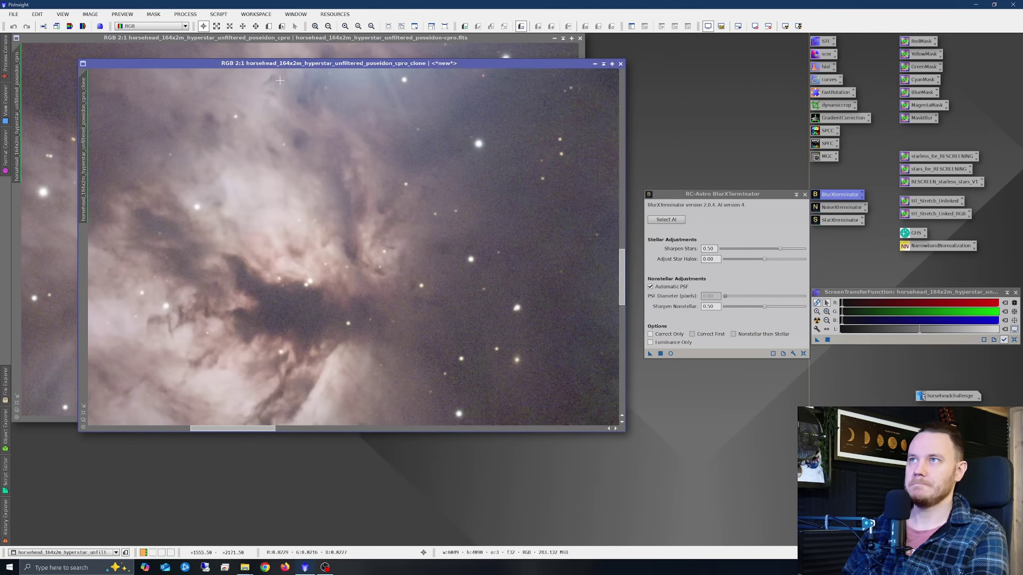
pyautogui.moveTo(83, 103); pyautogui.dragTo(17, 107)
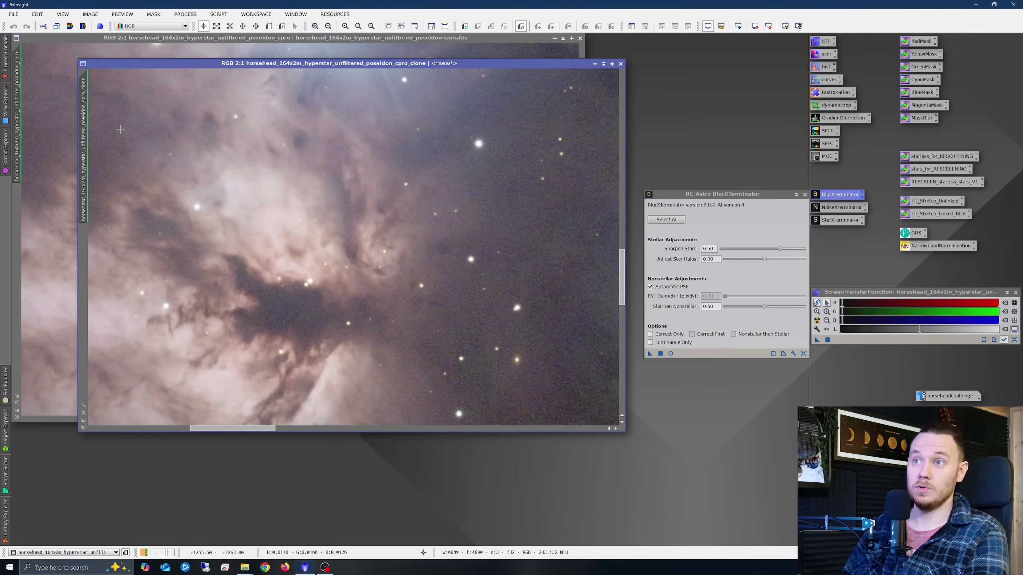
pyautogui.click(296, 15)
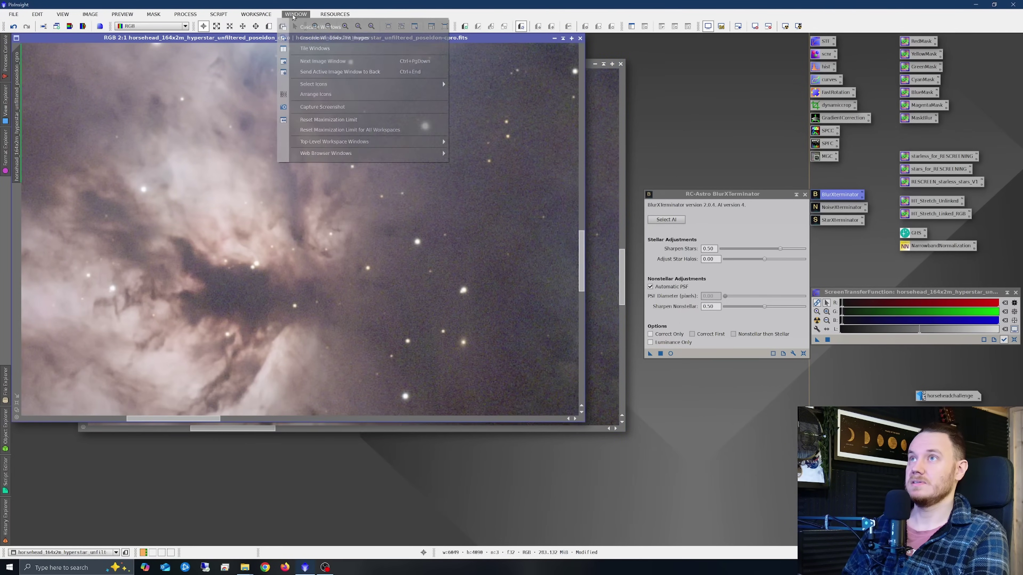
pyautogui.click(303, 83)
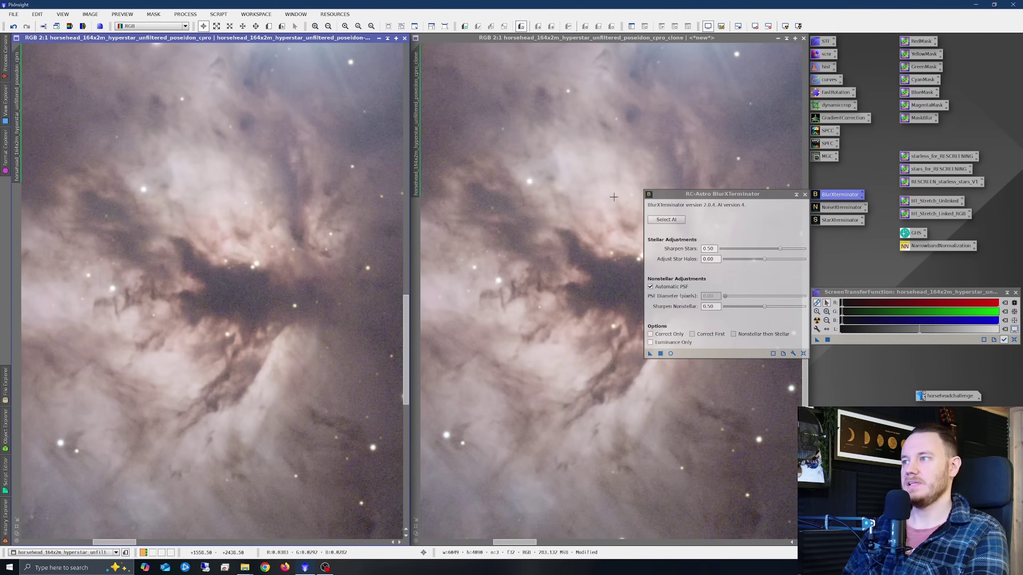
# - Apply BlurXTerminator to the original image with Sharpen Stars 0.50, Sharpen Nonstellar 0.50 and automatic PSF
pyautogui.moveTo(700, 198); pyautogui.dragTo(692, 58)
pyautogui.moveTo(643, 214); pyautogui.dragTo(199, 234)
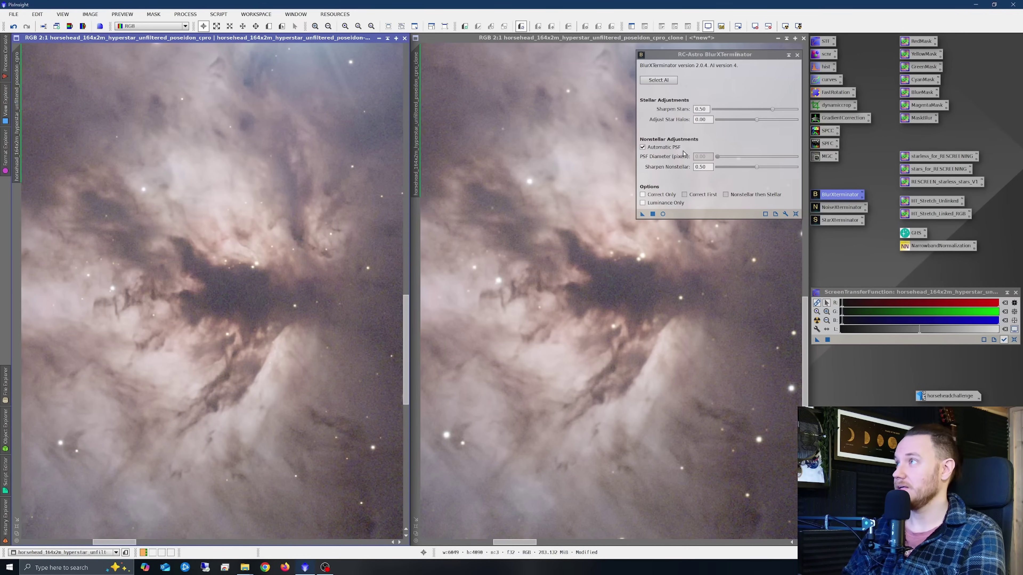
# - Apply BlurXTerminator to the clone with Sharpen Stars 0.64, Sharpen Nonstellar 0.90 and automatic PSF, and close the process
pyautogui.moveTo(746, 58); pyautogui.dragTo(742, 54)
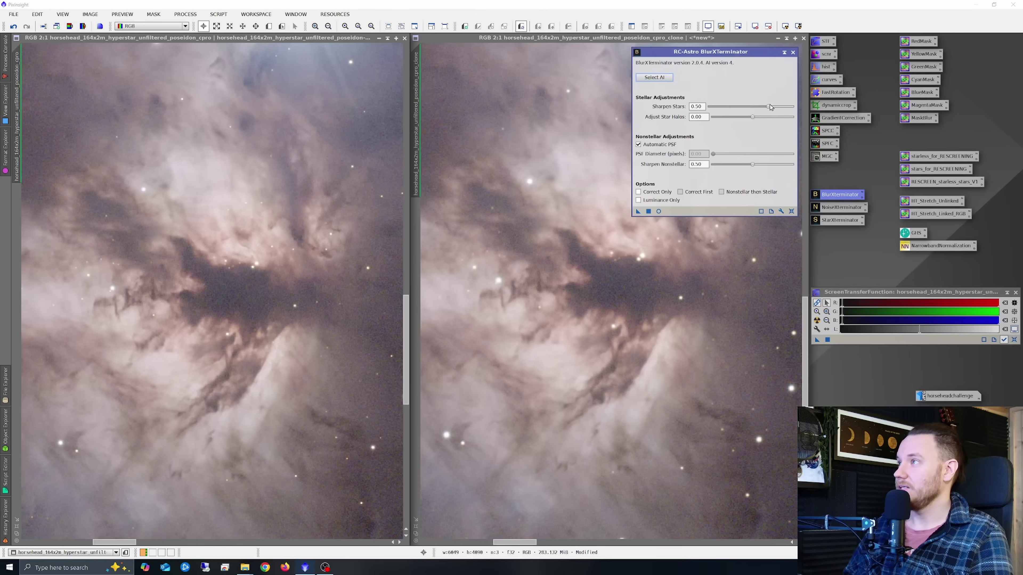
pyautogui.moveTo(767, 110); pyautogui.dragTo(785, 113)
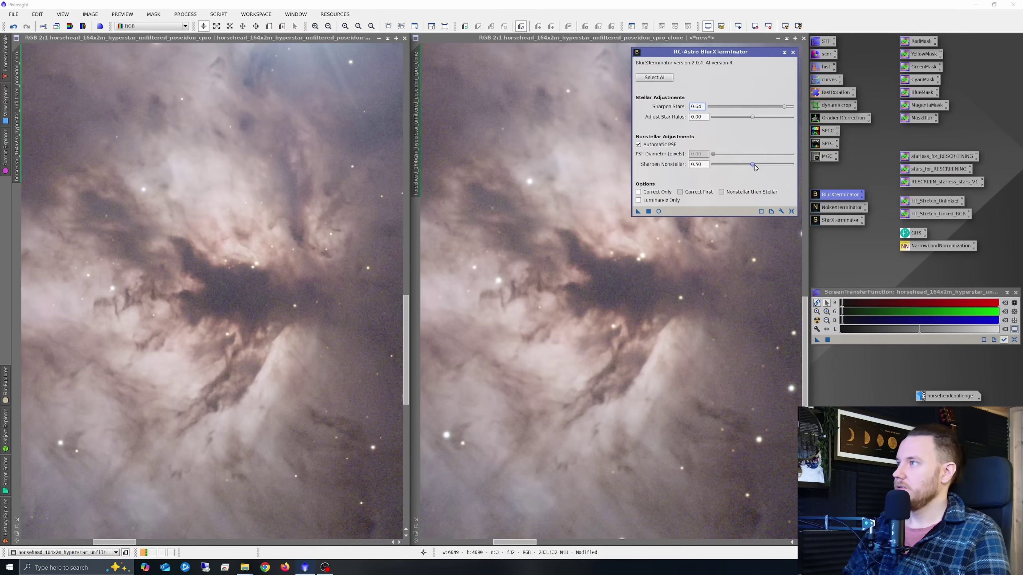
pyautogui.moveTo(753, 165); pyautogui.dragTo(784, 166)
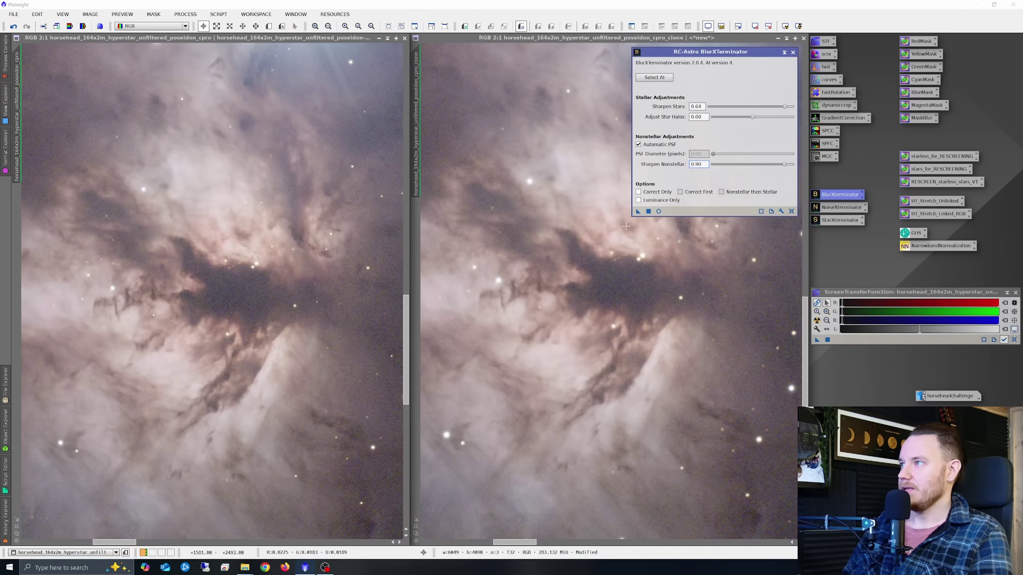
pyautogui.moveTo(638, 212); pyautogui.dragTo(617, 229)
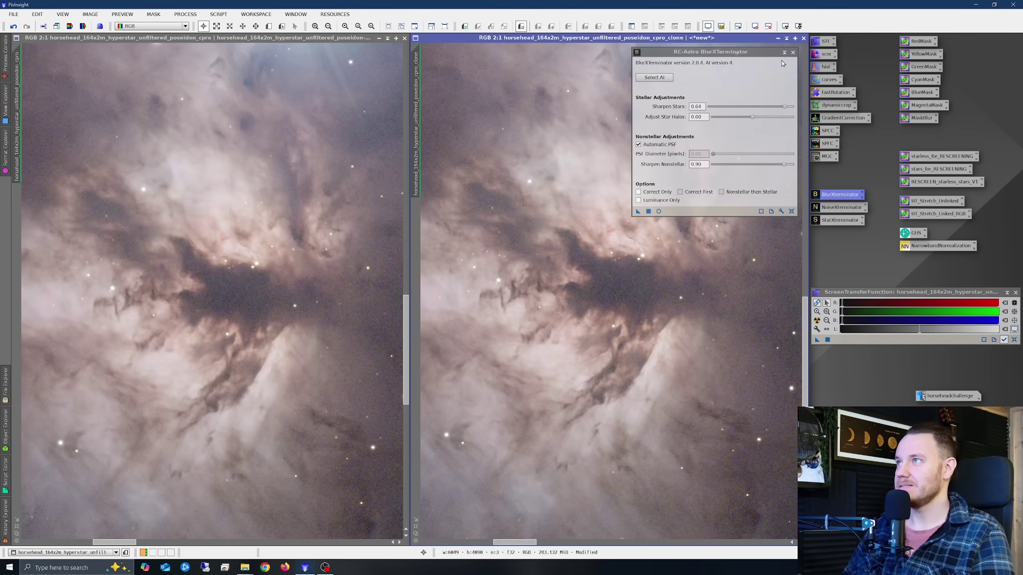
pyautogui.click(793, 52)
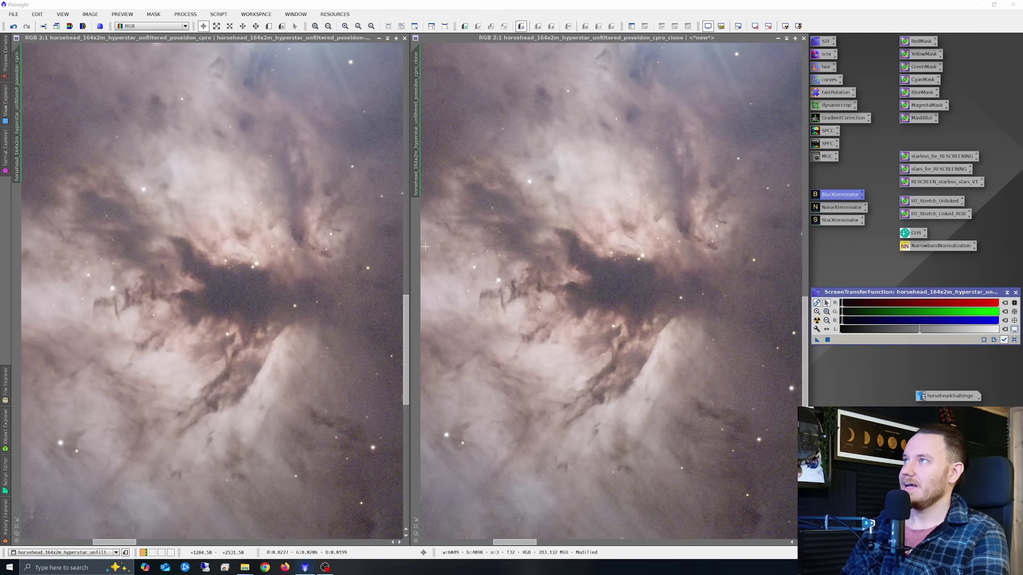
# - Close the original image and enlarge the clone's window to fill the workspace
pyautogui.click(674, 308)
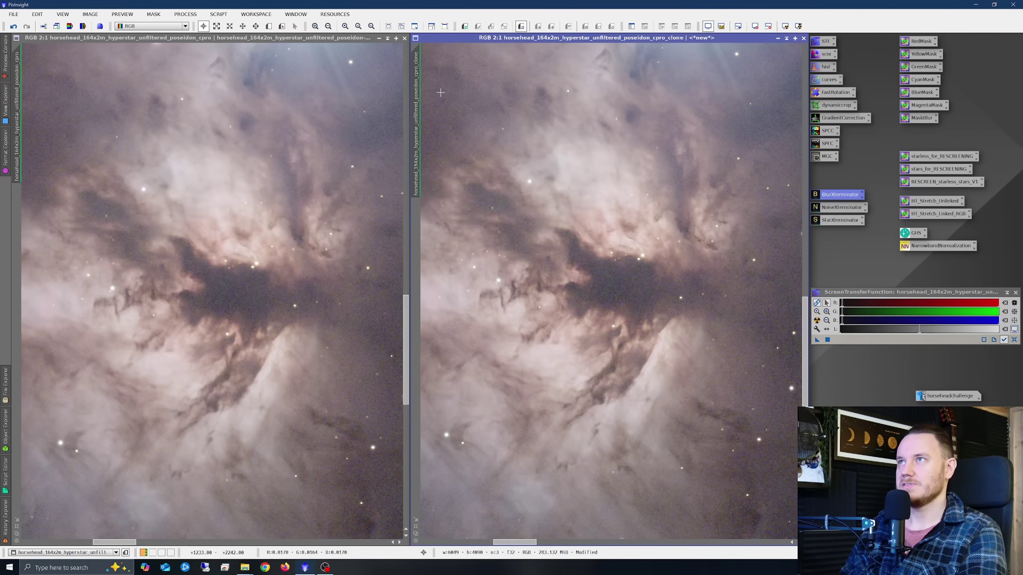
pyautogui.click(404, 38)
pyautogui.click(487, 306)
pyautogui.moveTo(631, 39); pyautogui.dragTo(249, 40)
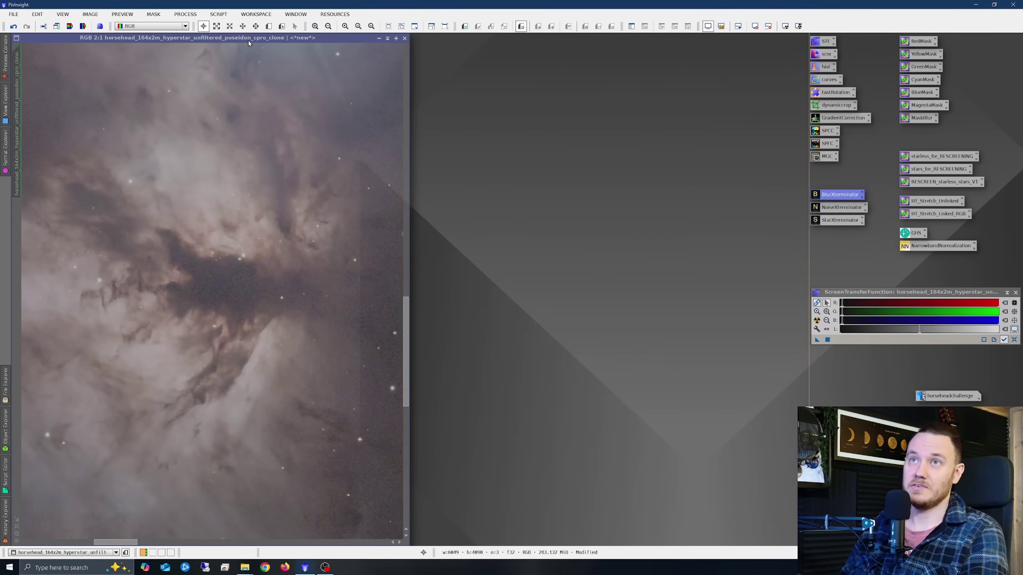
pyautogui.moveTo(409, 224); pyautogui.dragTo(783, 224)
# - Examine the sharpening and remaining noise across the Flame Nebula, the blue reflection nebula and the Horsehead in the clone
pyautogui.scroll(-1, 444, 207)
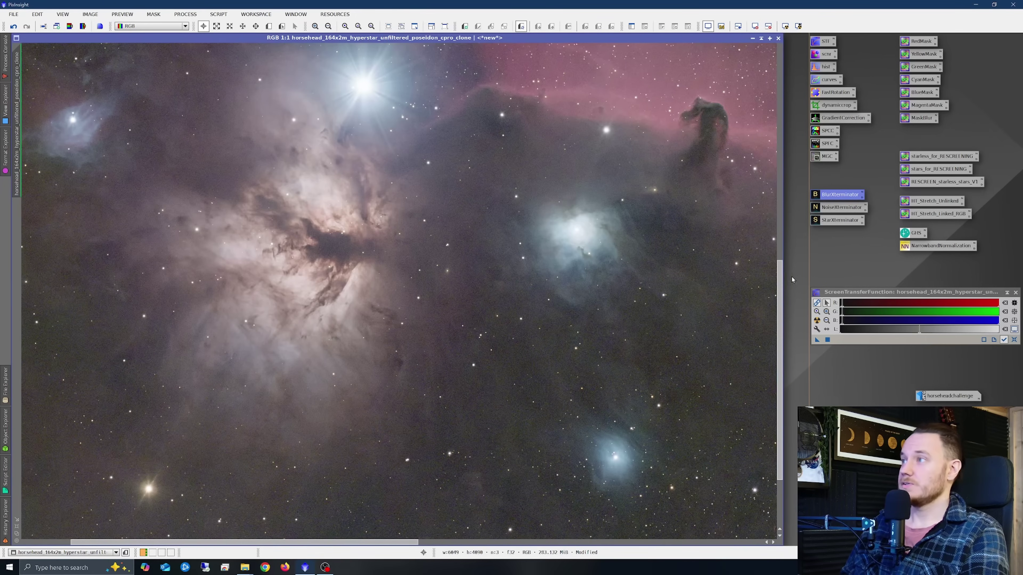
pyautogui.moveTo(780, 293); pyautogui.dragTo(780, 238)
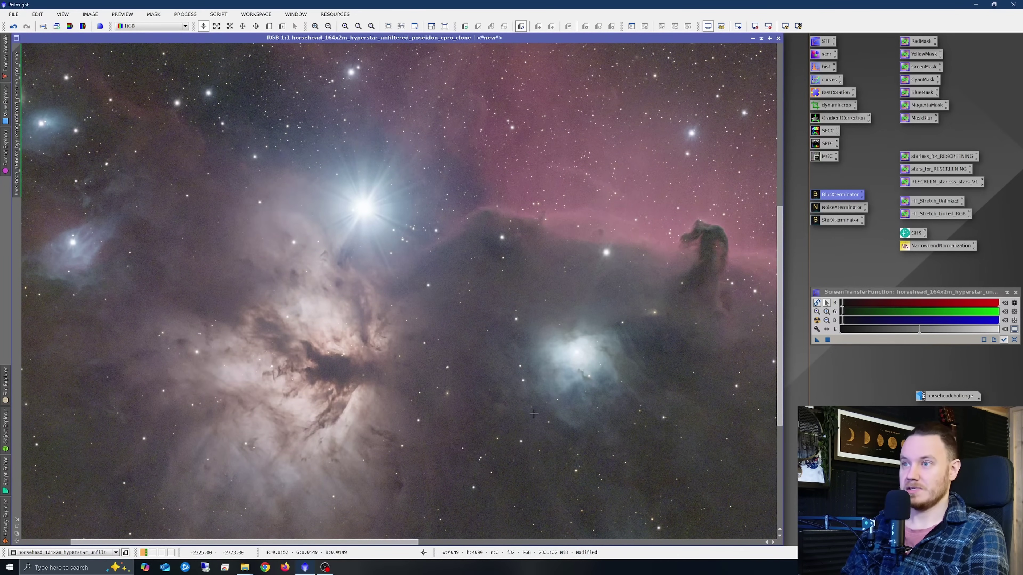
pyautogui.scroll(1, 572, 357)
pyautogui.scroll(-1, 572, 357)
pyautogui.moveTo(348, 542); pyautogui.dragTo(381, 542)
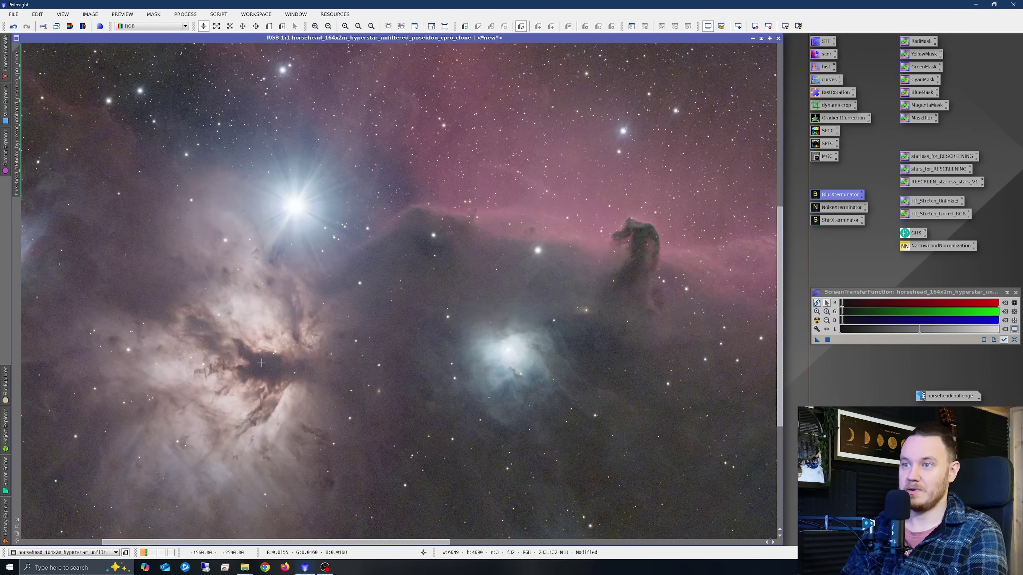
pyautogui.scroll(1, 262, 363)
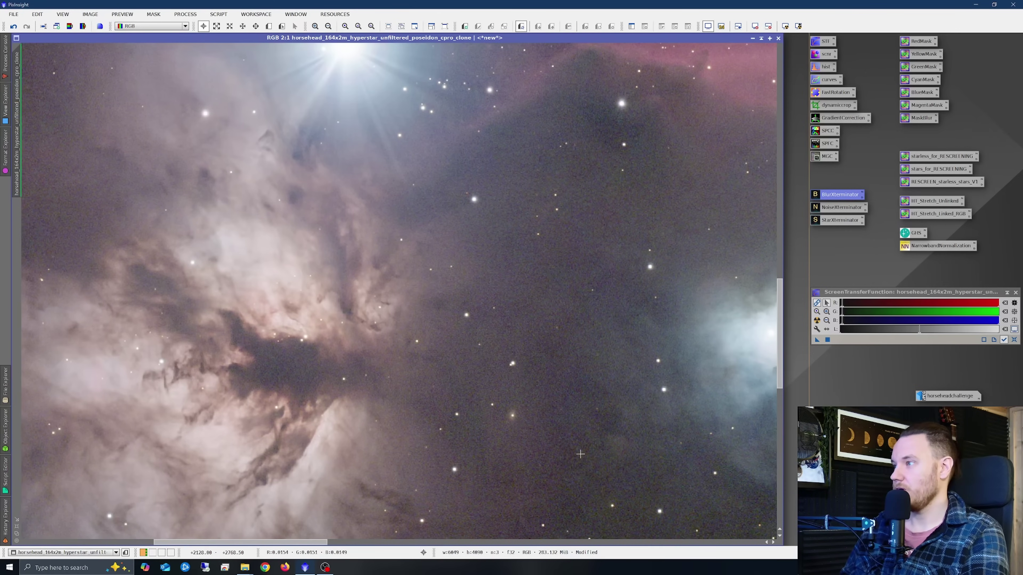
pyautogui.moveTo(321, 542); pyautogui.dragTo(380, 542)
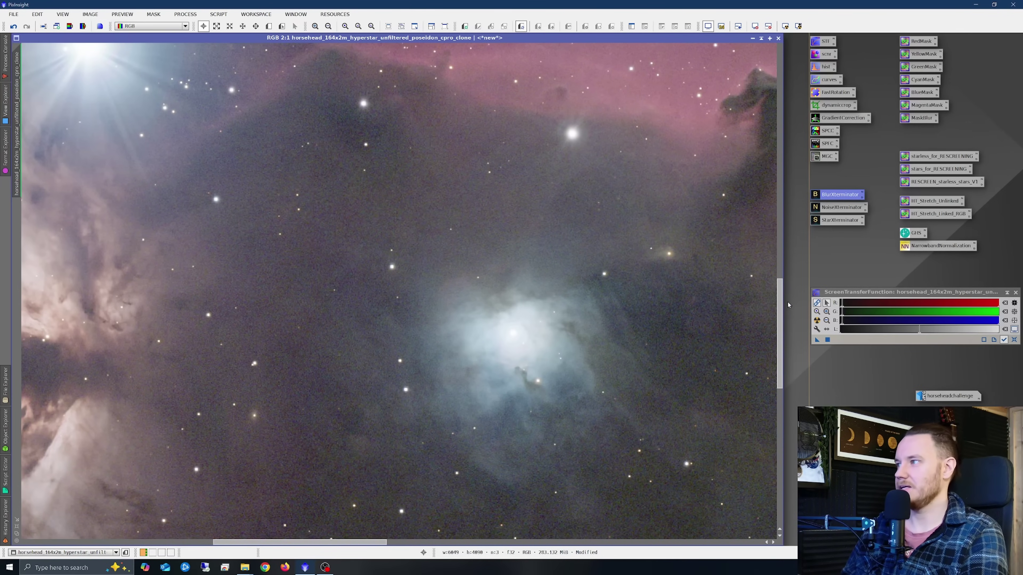
pyautogui.moveTo(779, 302); pyautogui.dragTo(770, 287)
pyautogui.moveTo(348, 539); pyautogui.dragTo(432, 519)
pyautogui.scroll(1, 479, 173)
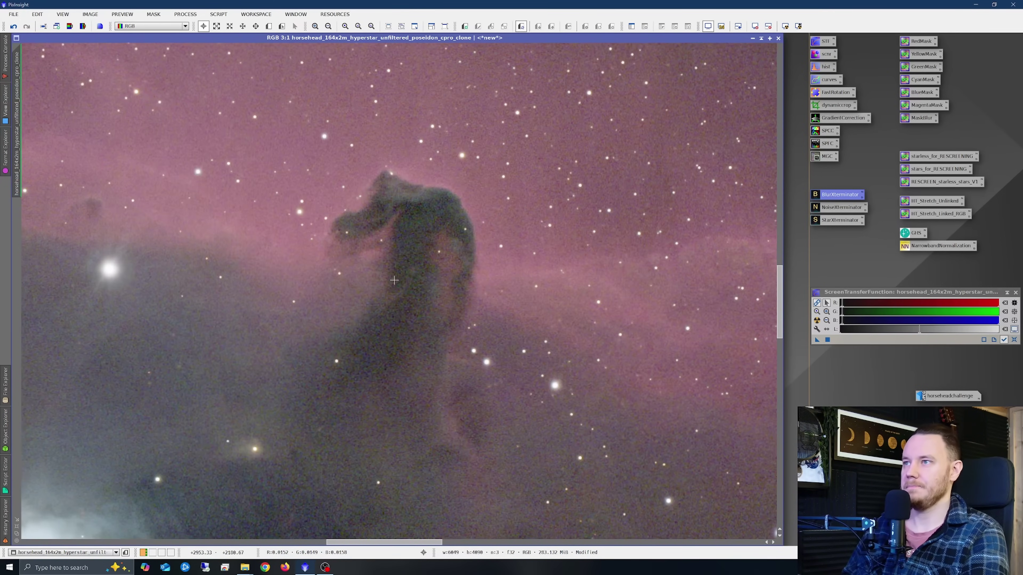
pyautogui.scroll(-1, 394, 280)
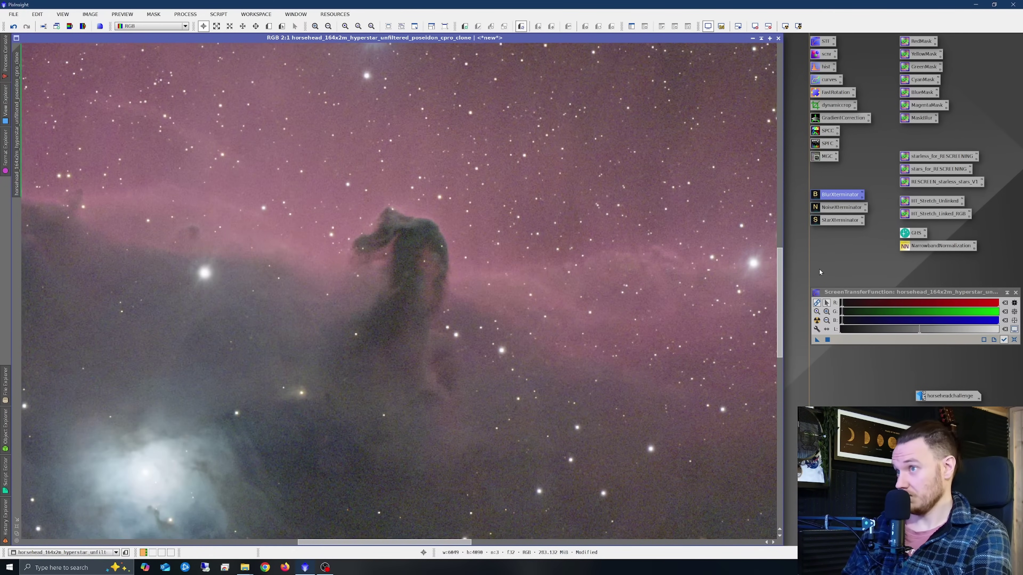
# - Apply NoiseXTerminator to the clone with Denoise 0.90 and 2 iterations
pyautogui.doubleClick(841, 207)
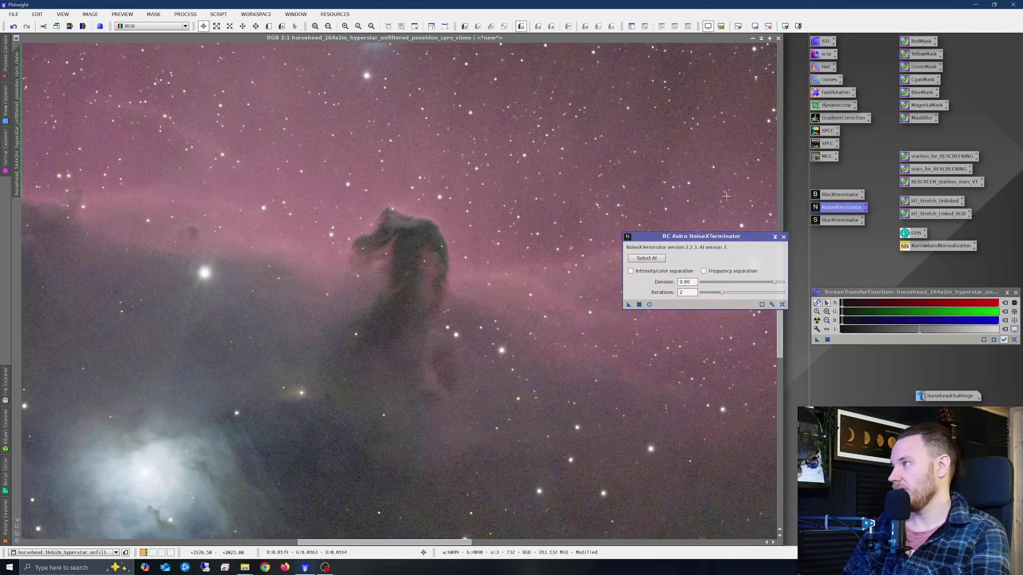
pyautogui.moveTo(723, 236); pyautogui.dragTo(706, 54)
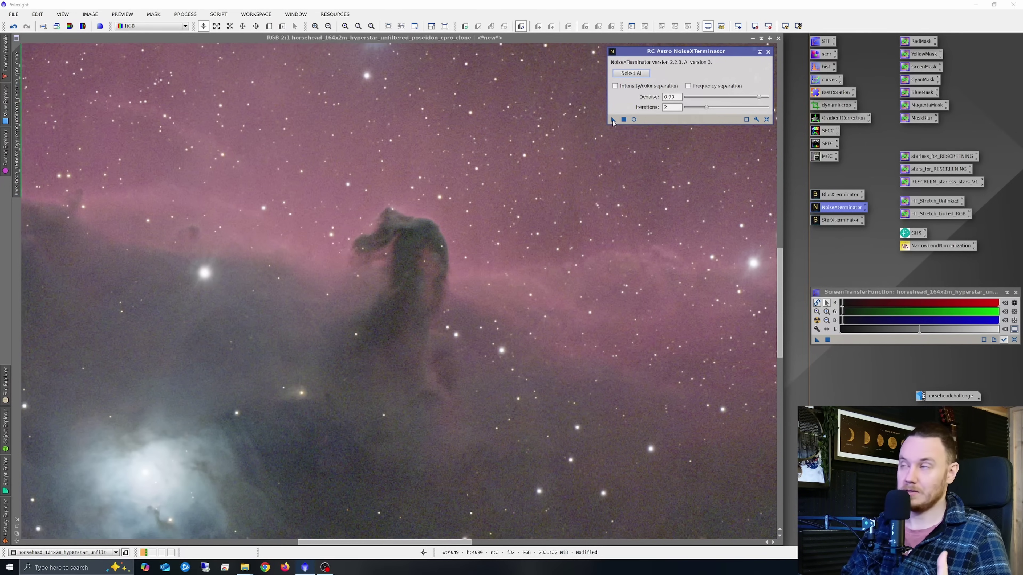
pyautogui.moveTo(612, 121); pyautogui.dragTo(432, 171)
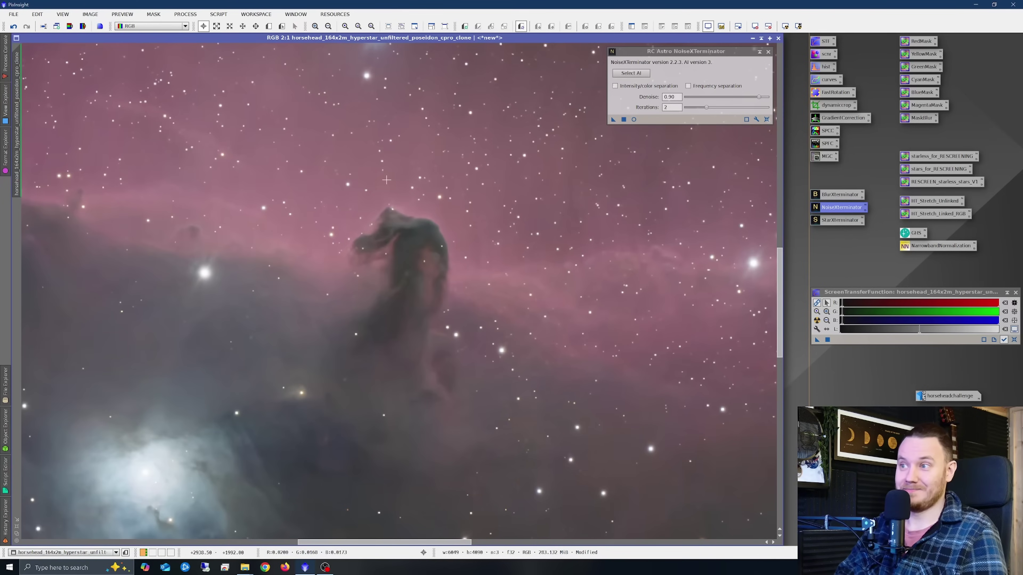
# - Compare the Horsehead up close before and after noise reduction by undoing and redoing NoiseXTerminator
pyautogui.scroll(3, 365, 290)
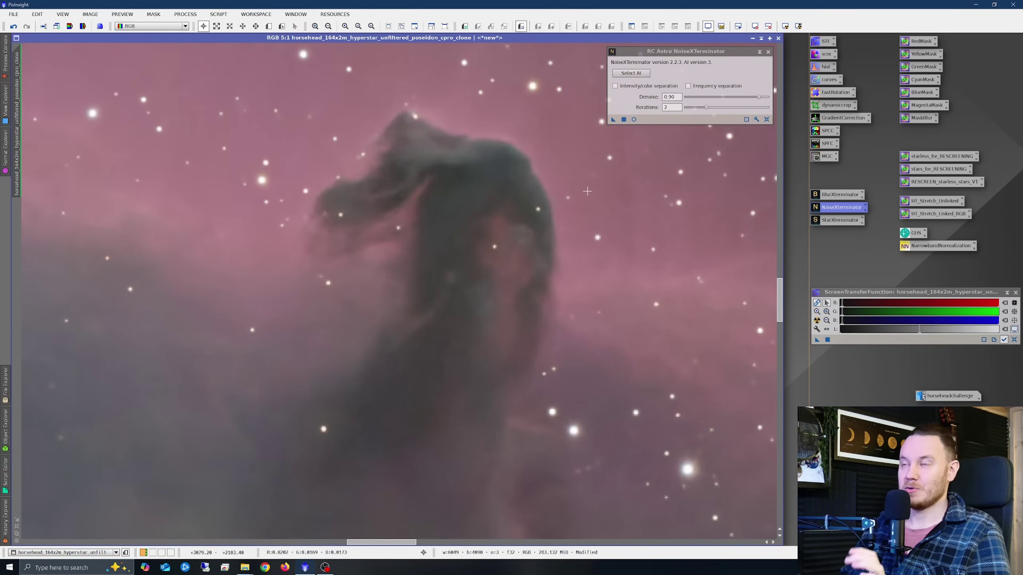
pyautogui.rightClick(590, 191)
pyautogui.click(597, 198)
pyautogui.rightClick(590, 194)
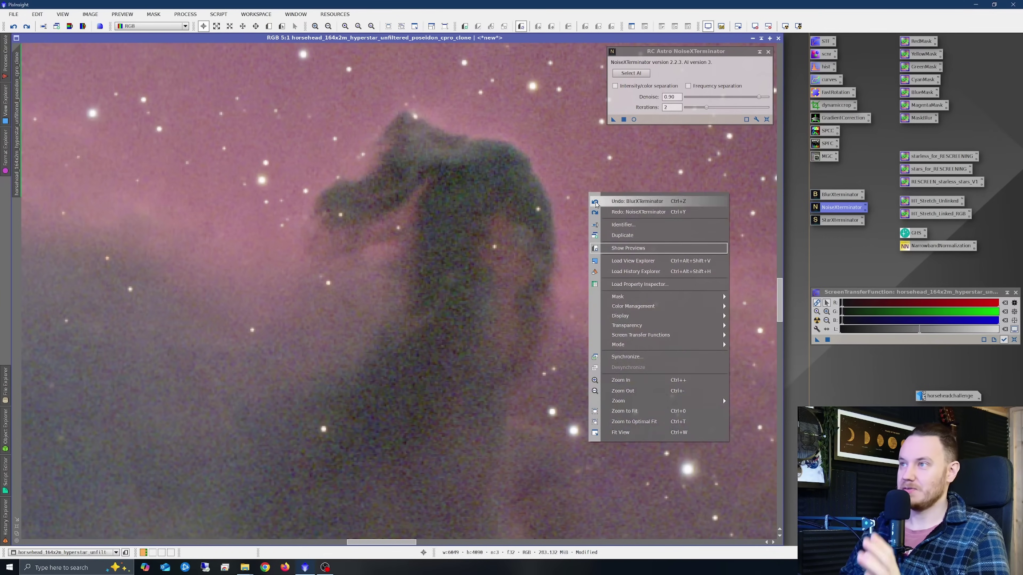
pyautogui.click(638, 212)
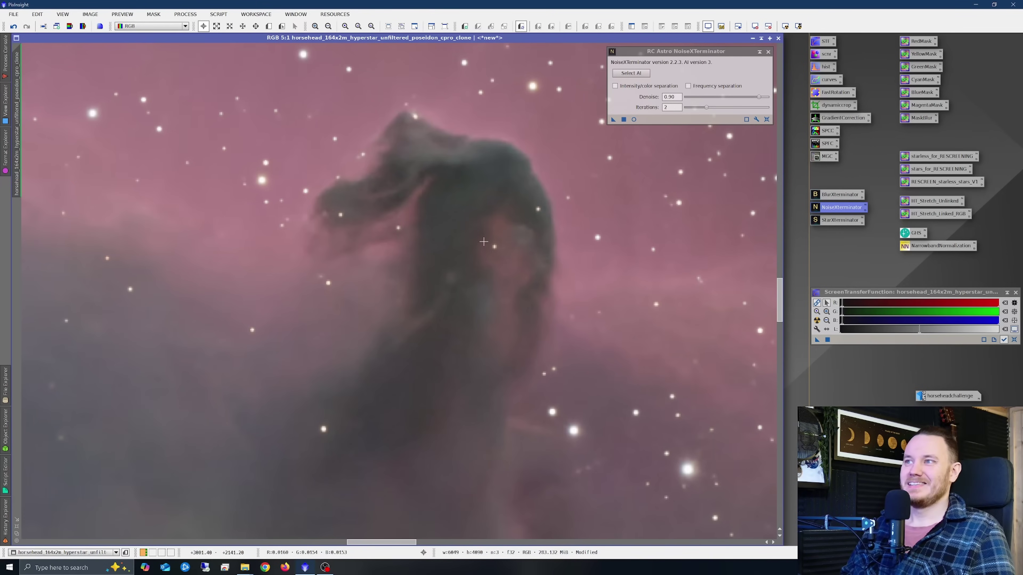
pyautogui.scroll(-1, 471, 245)
pyautogui.rightClick(583, 221)
pyautogui.click(604, 226)
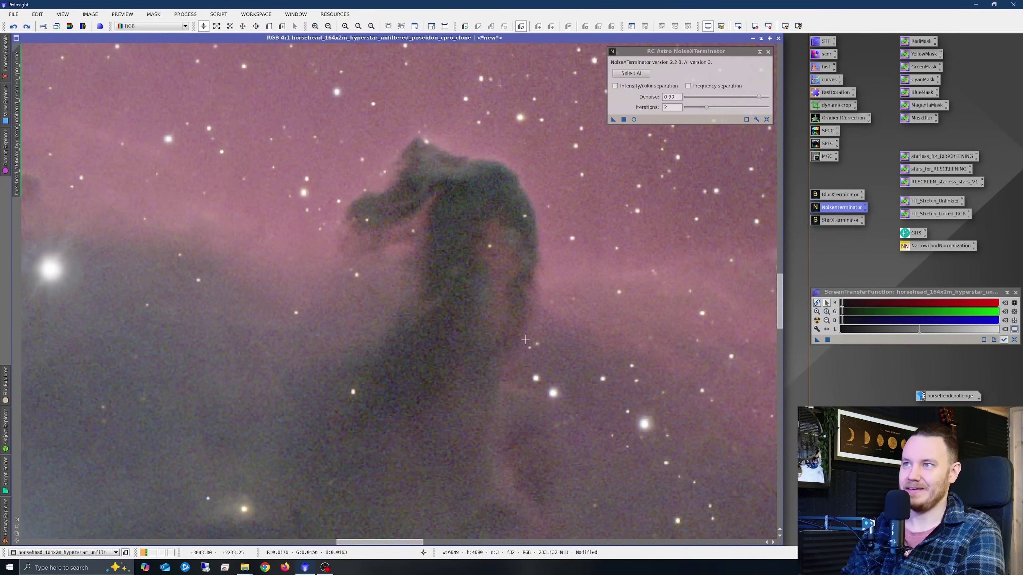
pyautogui.rightClick(568, 268)
pyautogui.click(590, 285)
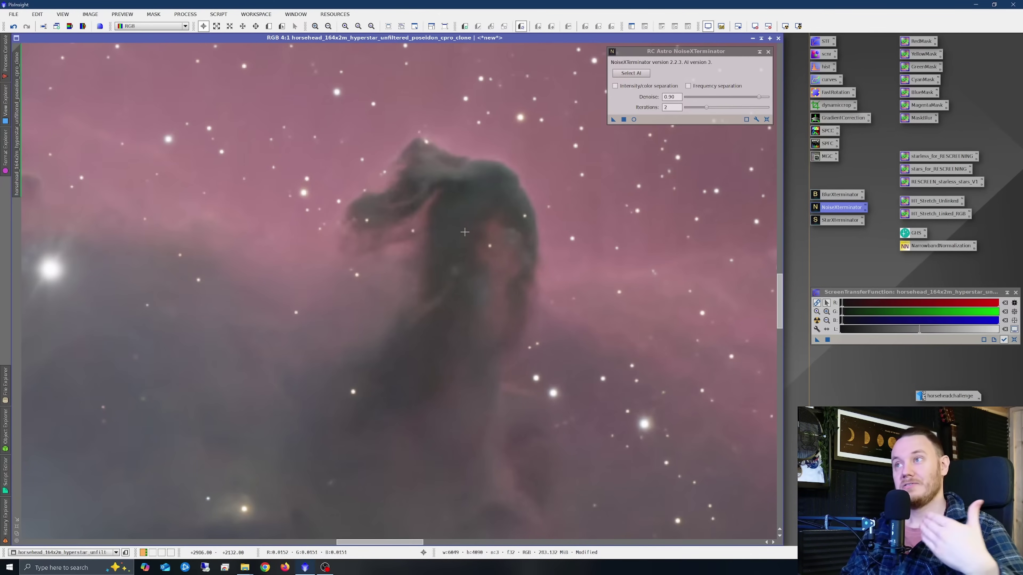
# - Compare the Flame Nebula before and after noise reduction by undoing and redoing it, and close NoiseXTerminator
pyautogui.scroll(-2, 471, 245)
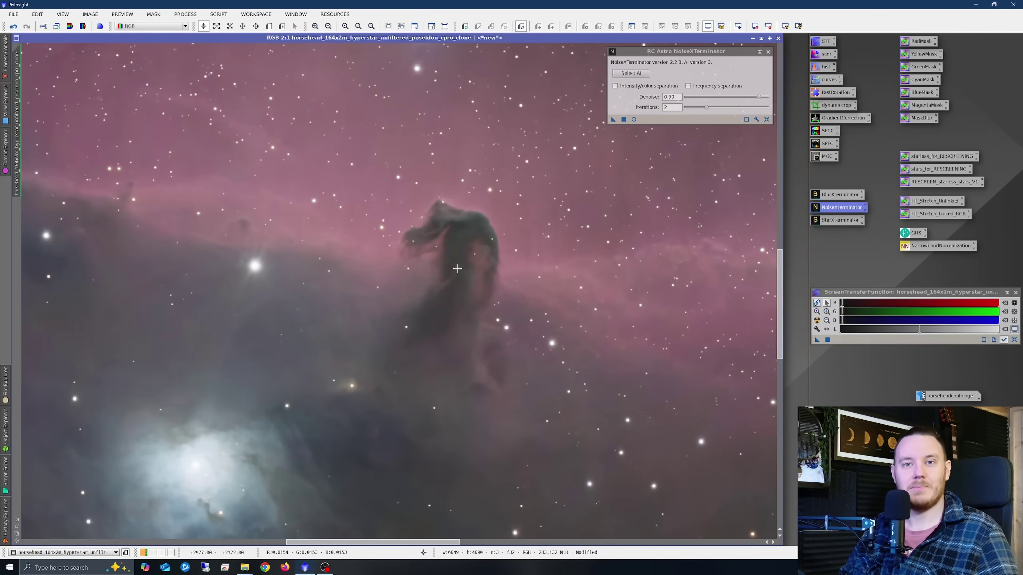
pyautogui.moveTo(424, 542); pyautogui.dragTo(282, 550)
pyautogui.moveTo(780, 304); pyautogui.dragTo(780, 340)
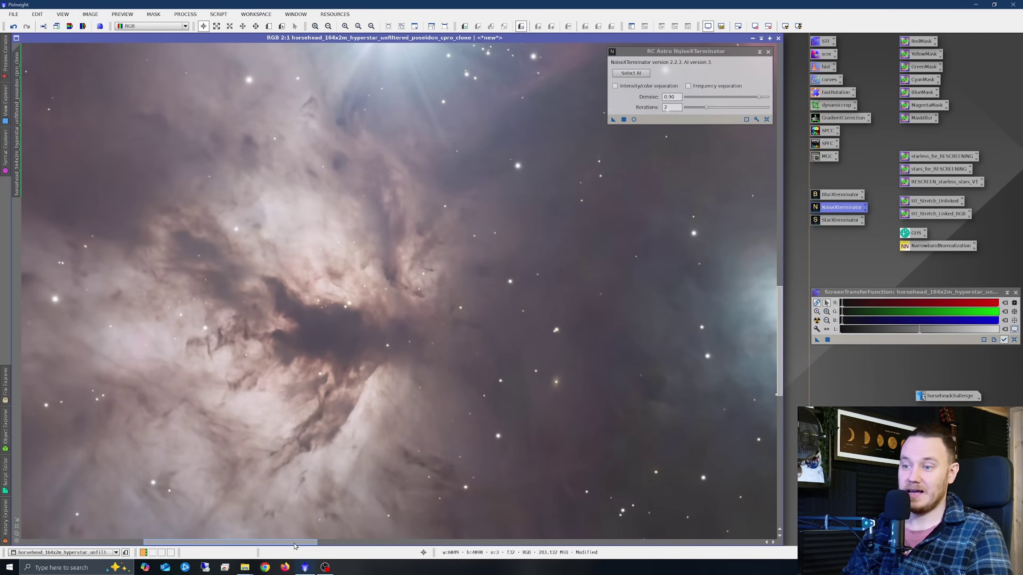
pyautogui.scroll(1, 314, 356)
pyautogui.scroll(1, 432, 335)
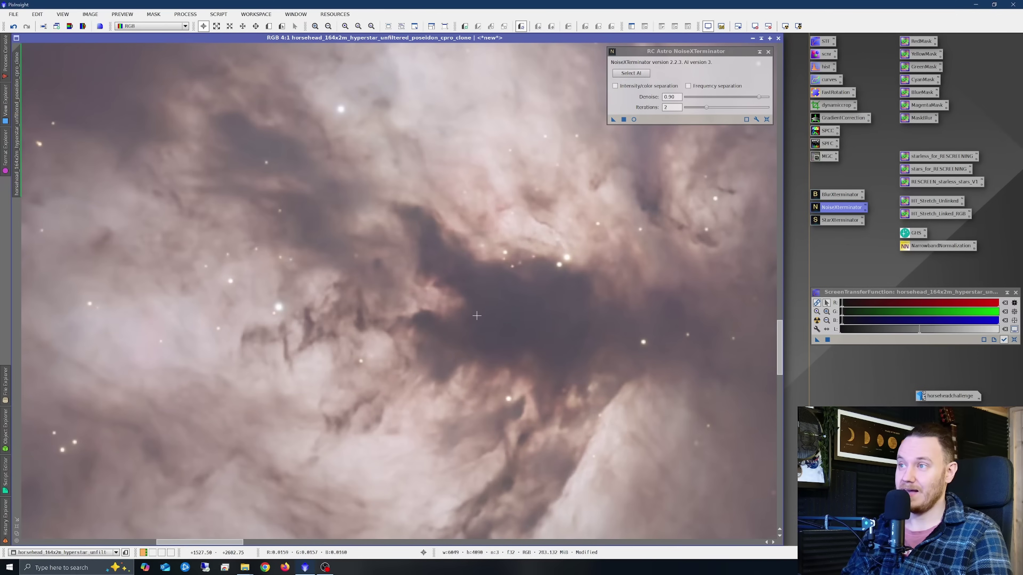
pyautogui.rightClick(477, 315)
pyautogui.click(523, 323)
pyautogui.rightClick(500, 317)
pyautogui.click(523, 334)
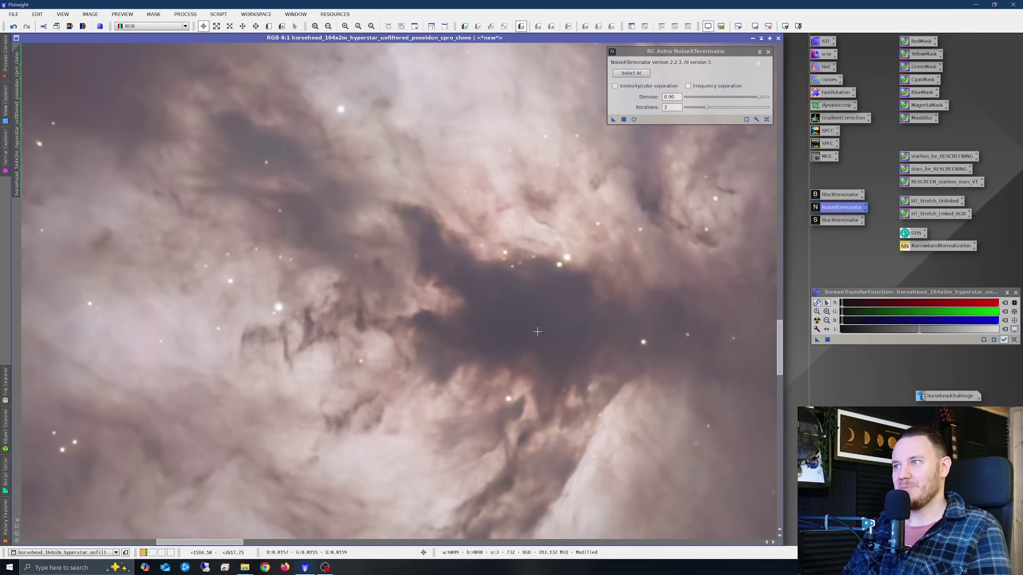
pyautogui.scroll(-1, 537, 331)
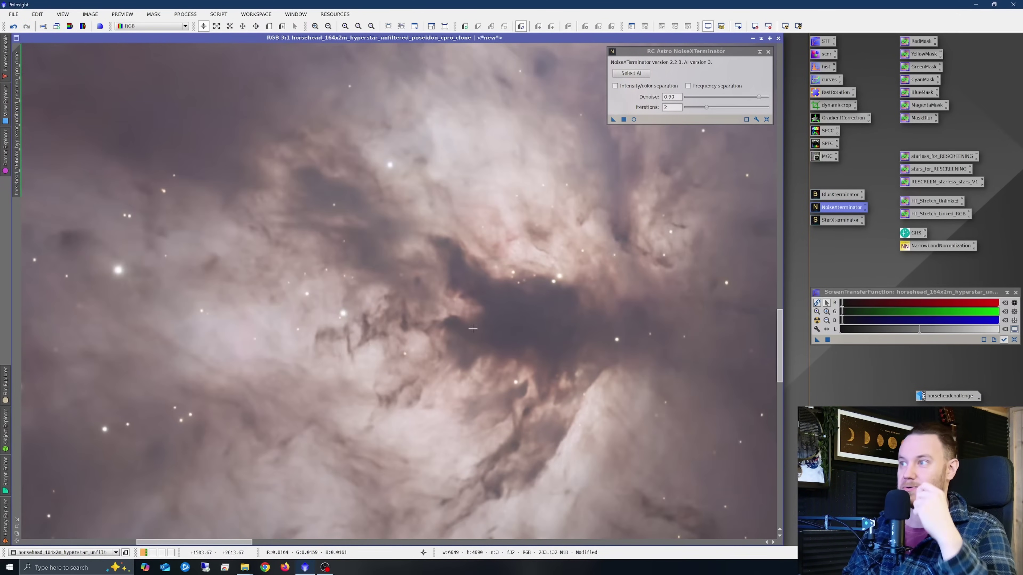
pyautogui.scroll(-3, 479, 327)
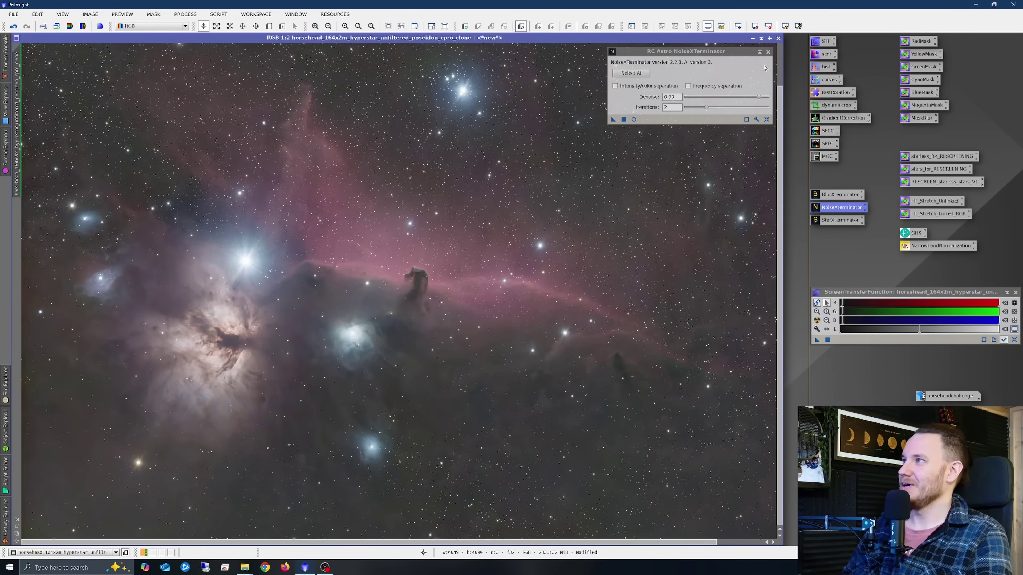
pyautogui.click(768, 51)
# - Reset the clone's screen stretch and apply a fresh auto-stretch with the RGB channels linked
pyautogui.scroll(-1, 516, 238)
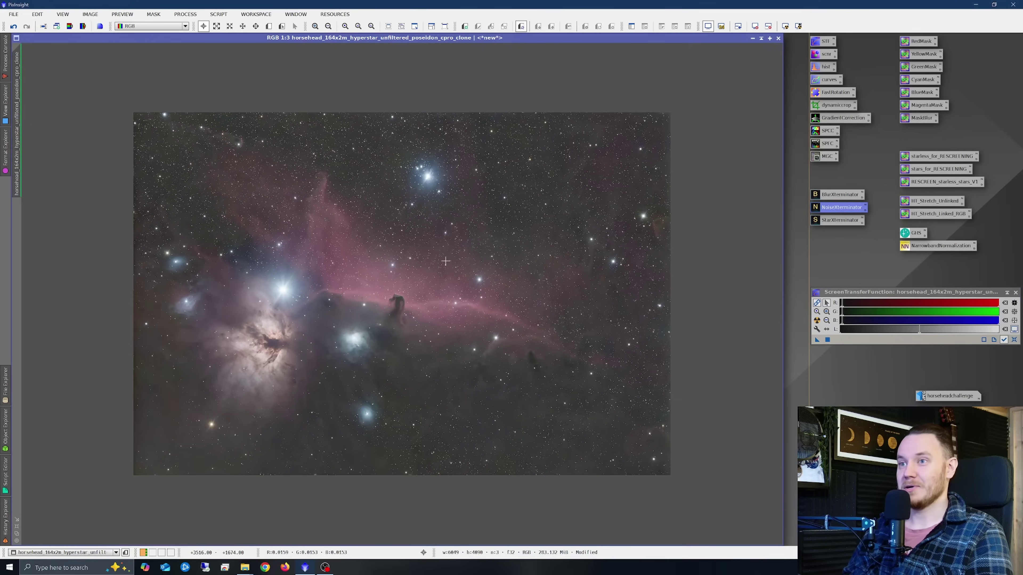
pyautogui.scroll(1, 433, 302)
pyautogui.scroll(-1, 432, 303)
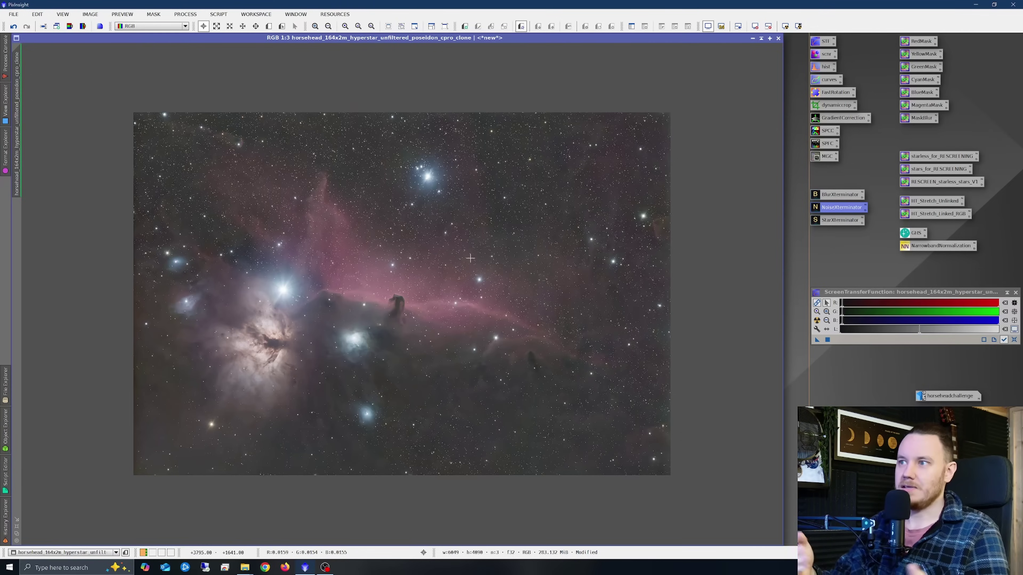
pyautogui.click(1014, 339)
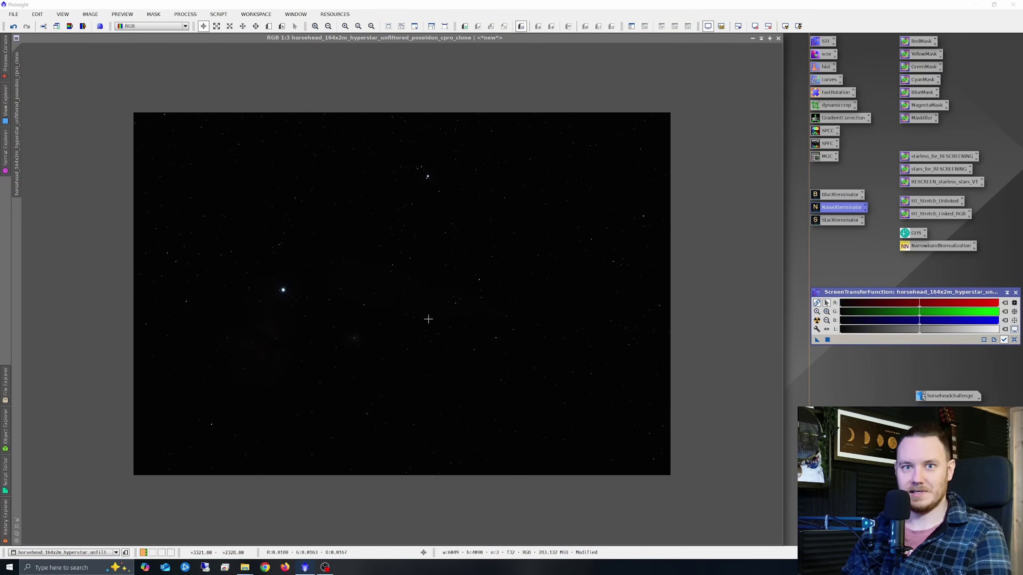
pyautogui.click(817, 321)
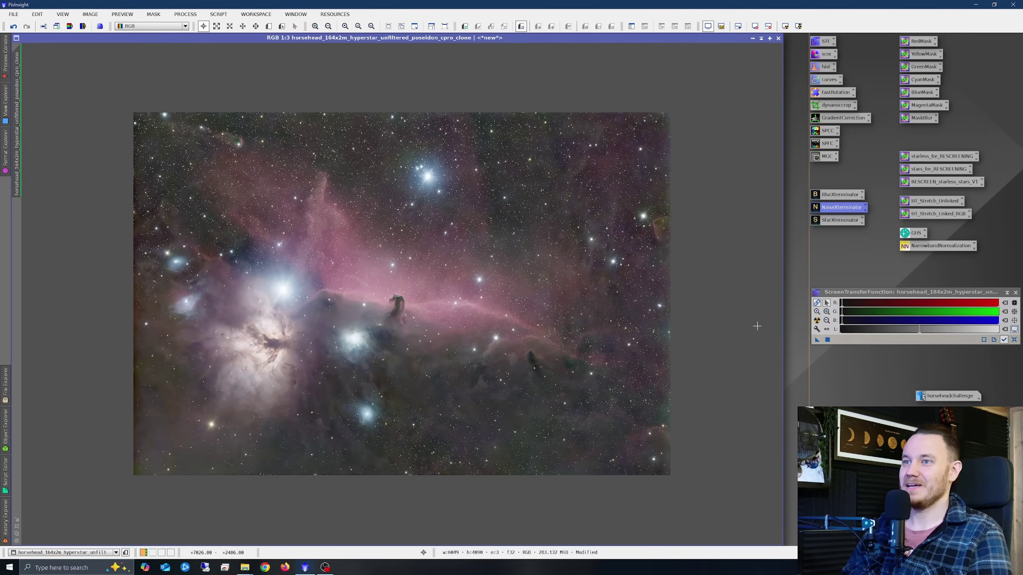
# - Preview the clone with an unlinked auto-stretch and return to the linked-channel stretch
pyautogui.click(817, 306)
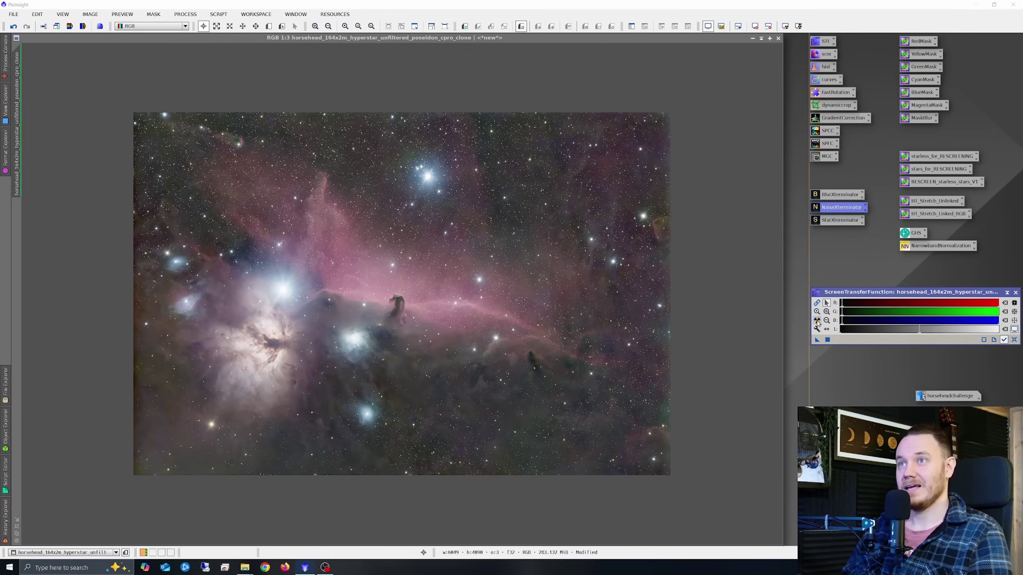
pyautogui.click(817, 321)
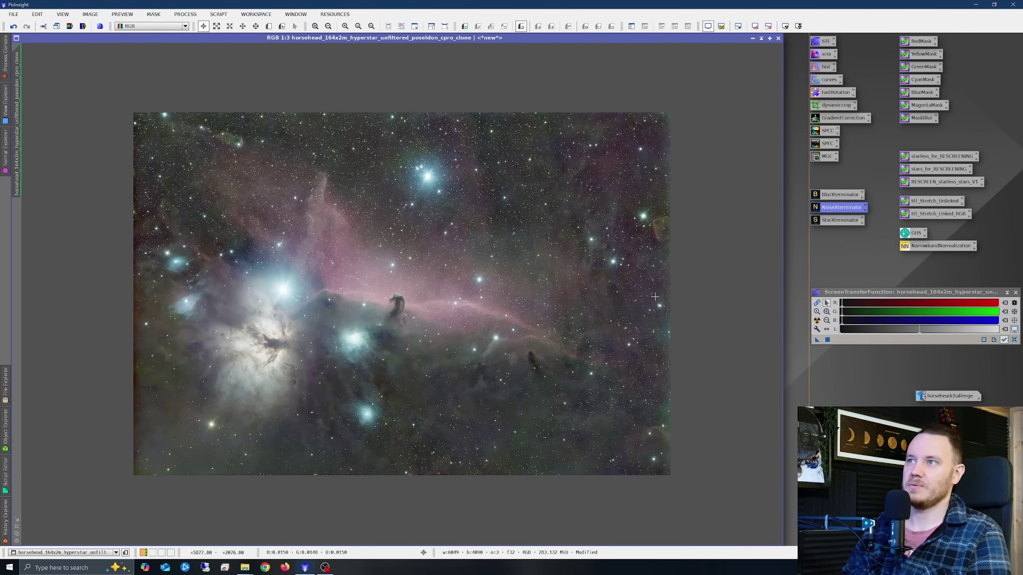
pyautogui.click(817, 302)
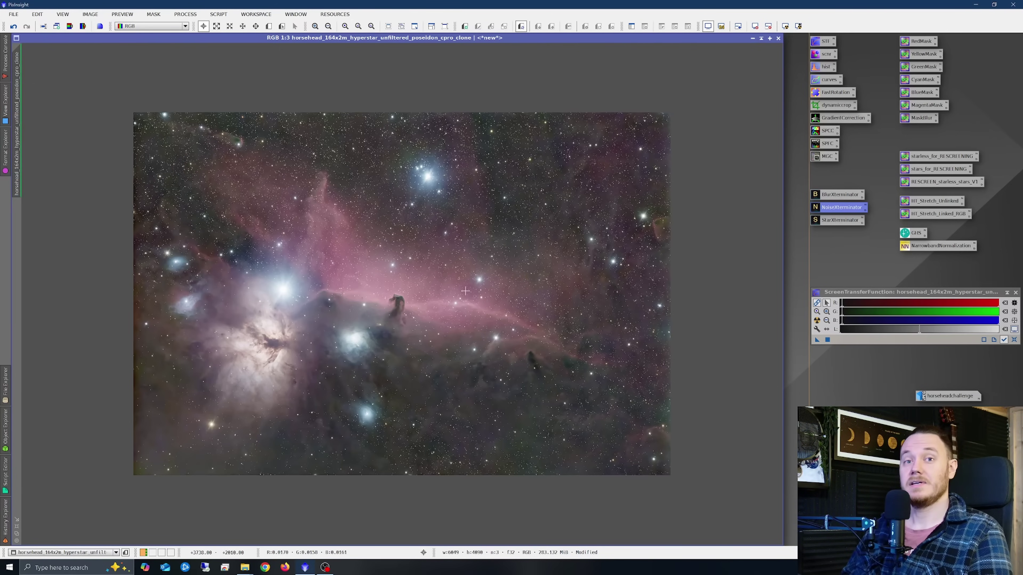
# - Clone the denoised image, stretch the clone with HT_Stretch_Linked_RGB, and reset the clone's screen stretch
pyautogui.scroll(-1, 465, 291)
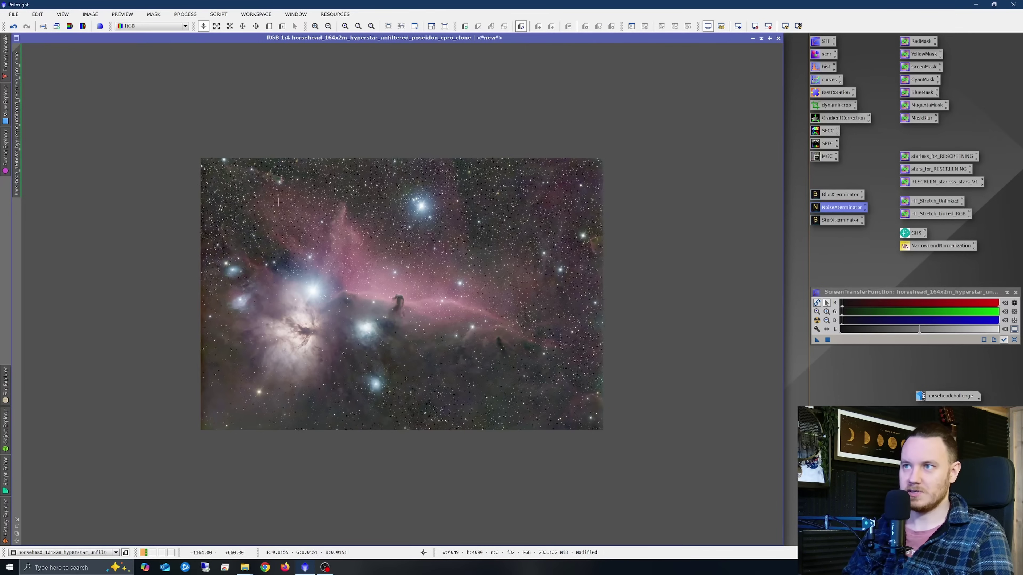
pyautogui.moveTo(17, 84); pyautogui.dragTo(41, 97)
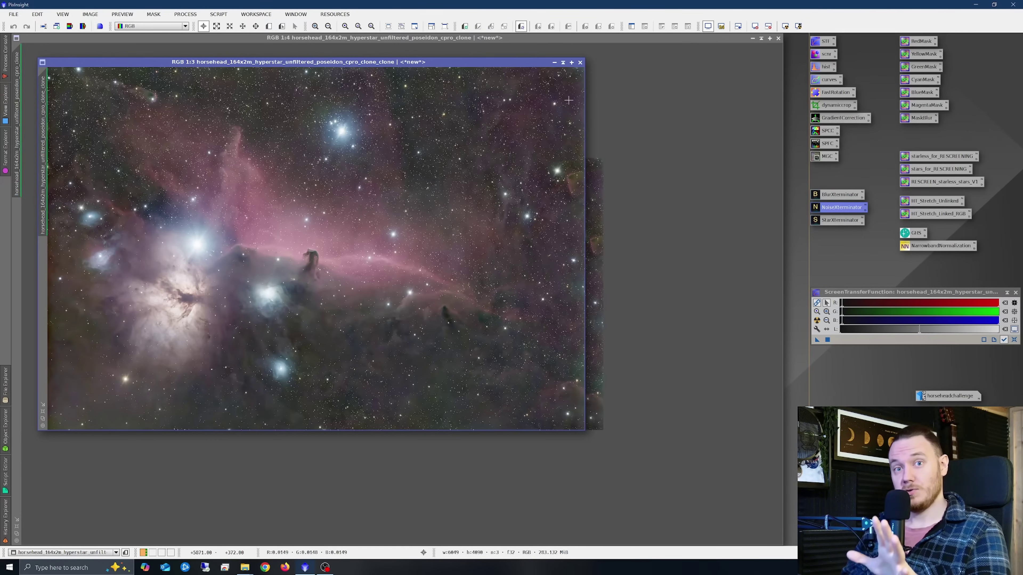
pyautogui.moveTo(392, 65); pyautogui.dragTo(390, 80)
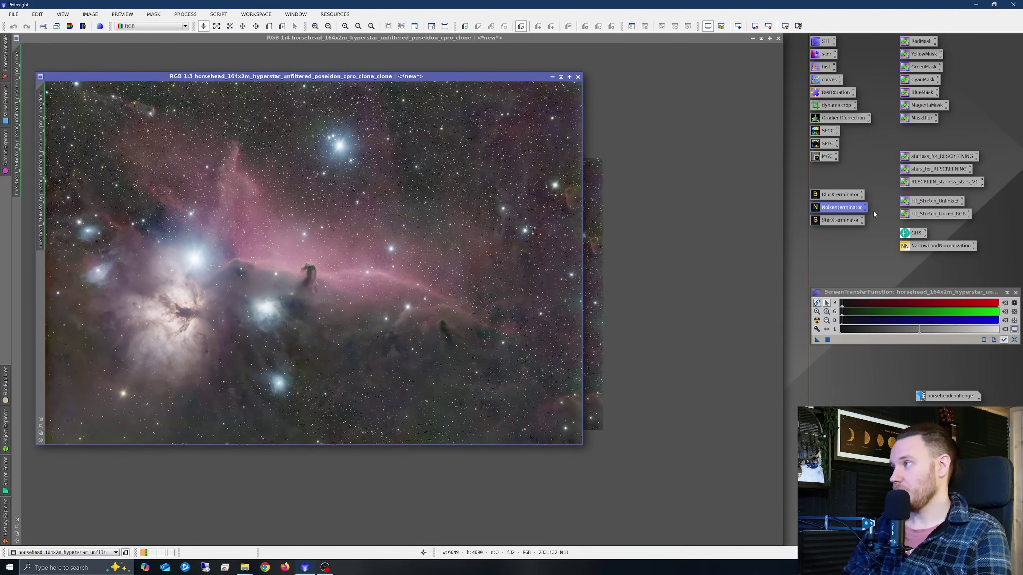
pyautogui.moveTo(940, 215); pyautogui.dragTo(270, 194)
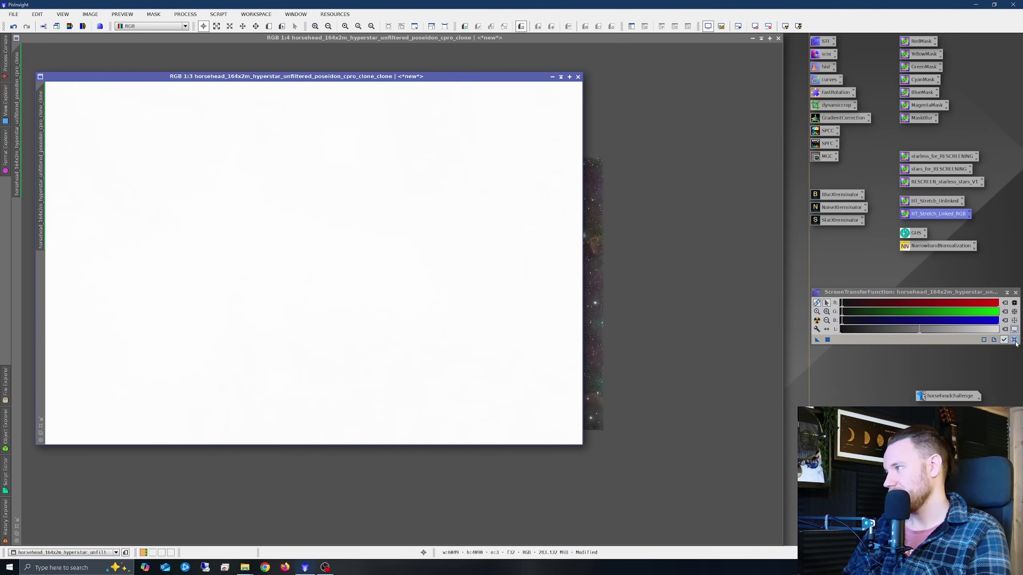
pyautogui.click(1013, 330)
# - Examine the stretched clone up close around the Flame and Horsehead nebulae
pyautogui.scroll(2, 242, 297)
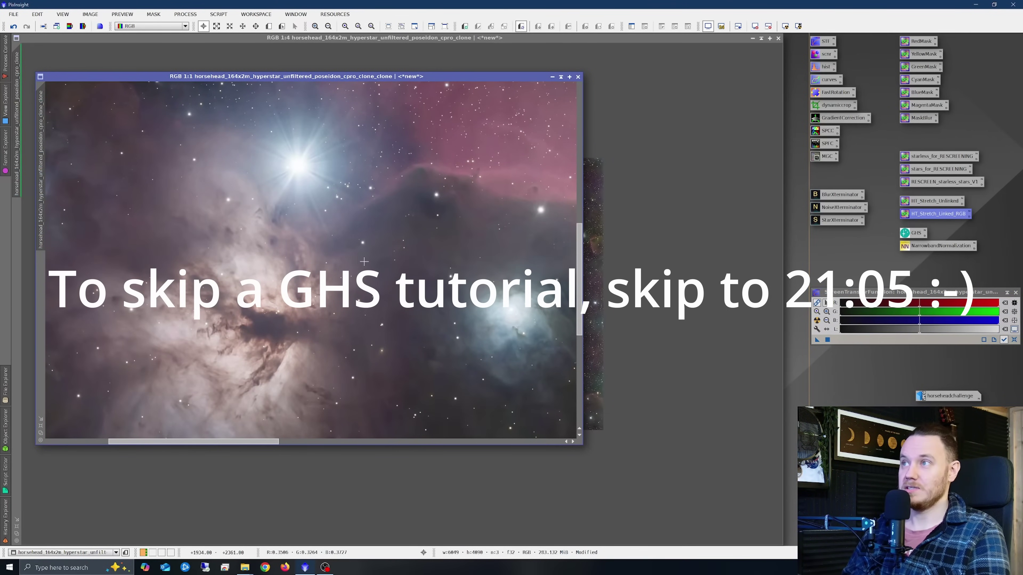
pyautogui.scroll(-3, 364, 262)
pyautogui.scroll(4, 334, 152)
pyautogui.scroll(-3, 407, 252)
pyautogui.scroll(2, 399, 233)
pyautogui.scroll(-1, 394, 227)
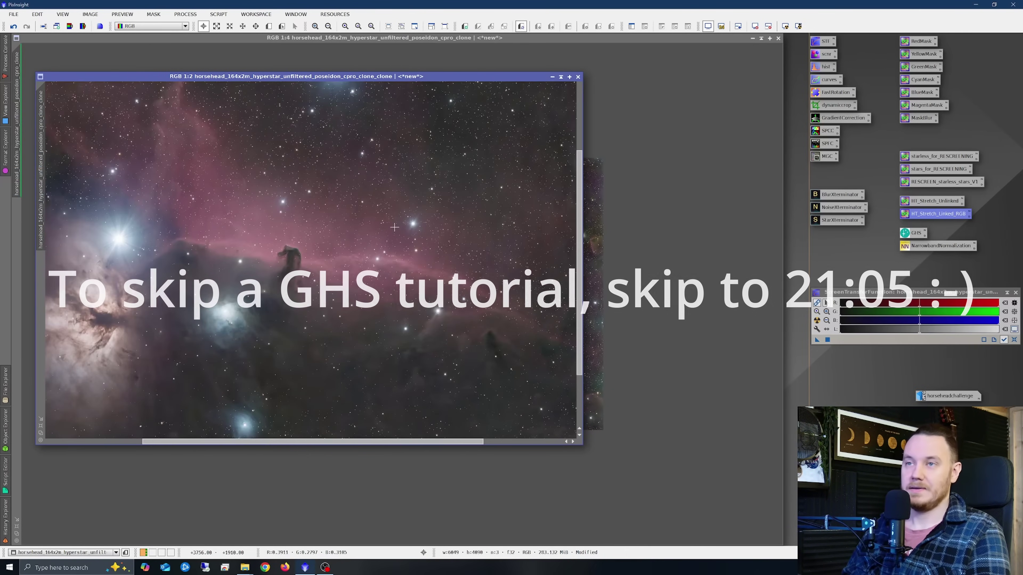
pyautogui.scroll(-1, 394, 227)
# - Fit the unstretched image's window to the picture at 1:3 and place it over the stretched clone, slightly offset
pyautogui.moveTo(318, 77); pyautogui.dragTo(302, 76)
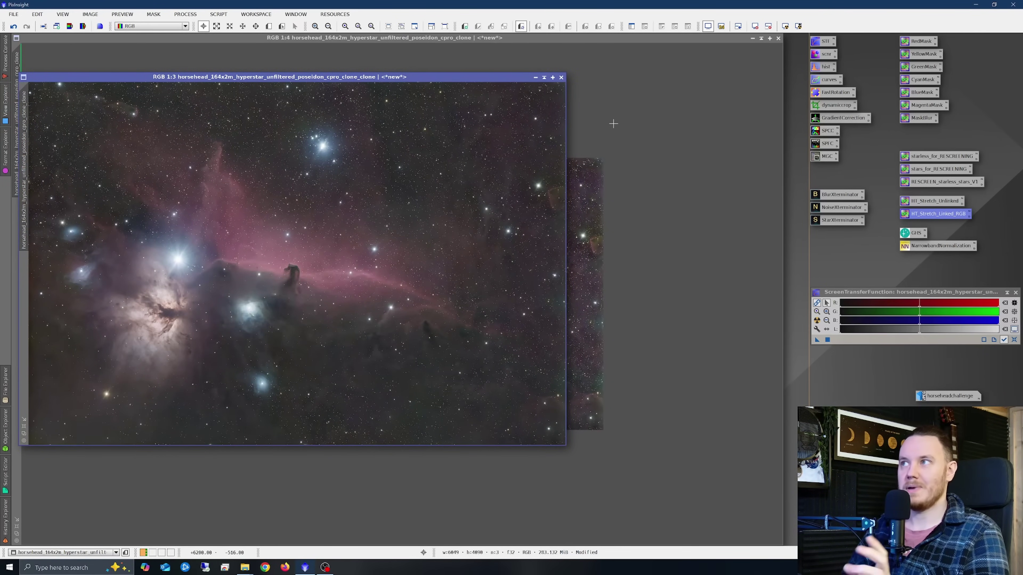
pyautogui.hotkey('ctrl', 'w')
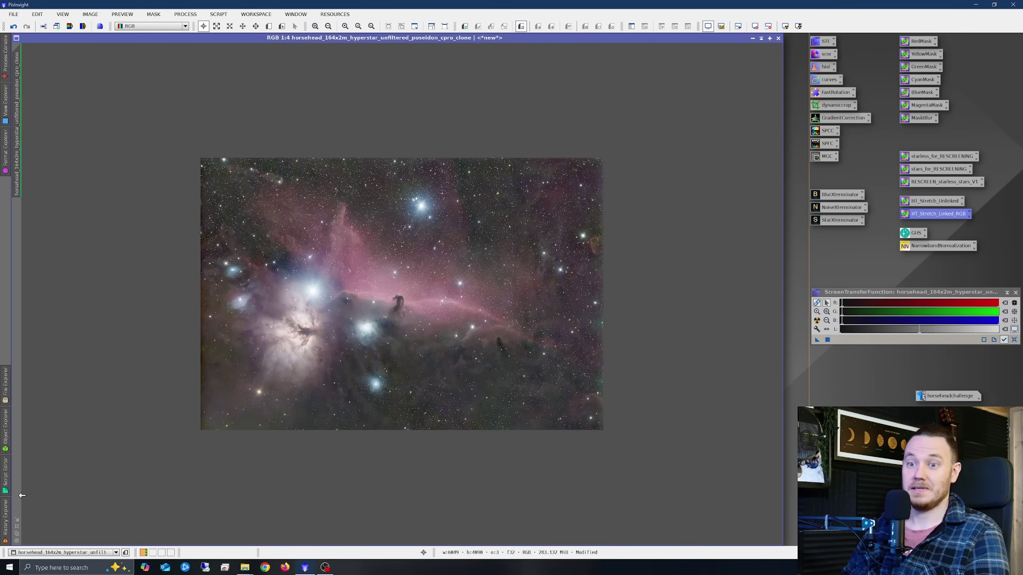
pyautogui.click(16, 520)
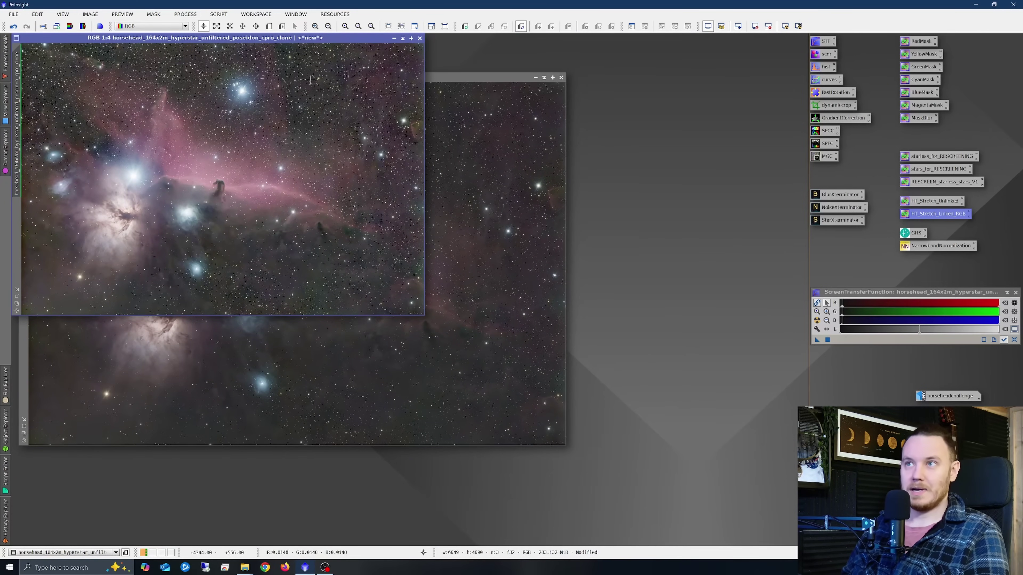
pyautogui.moveTo(314, 38); pyautogui.dragTo(457, 64)
pyautogui.scroll(1, 463, 197)
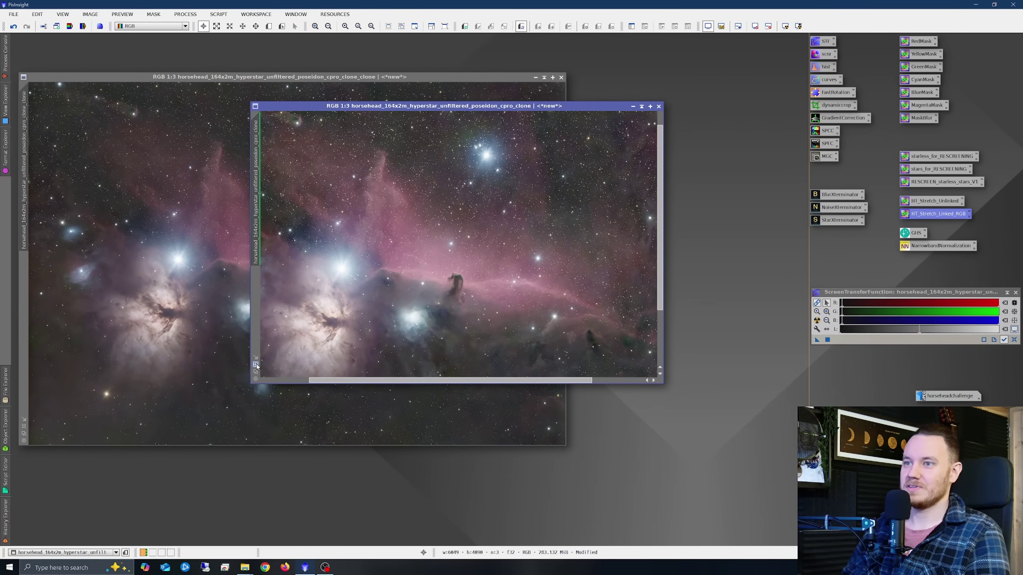
pyautogui.doubleClick(491, 107)
pyautogui.moveTo(492, 106); pyautogui.dragTo(442, 68)
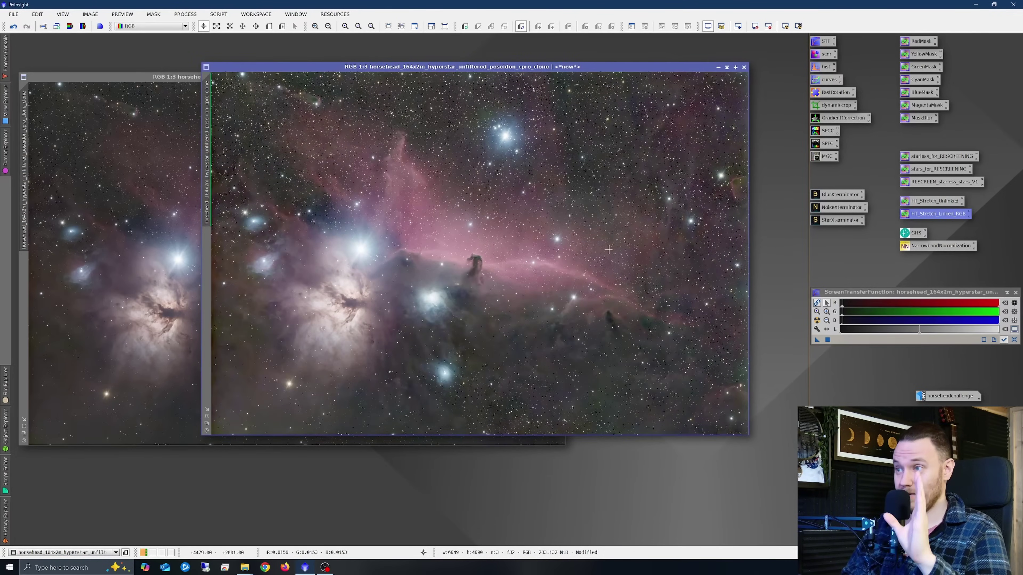
# - Reset the unstretched image's screen stretch and open GeneralizedHyperbolicStretch beside the image
pyautogui.click(1014, 340)
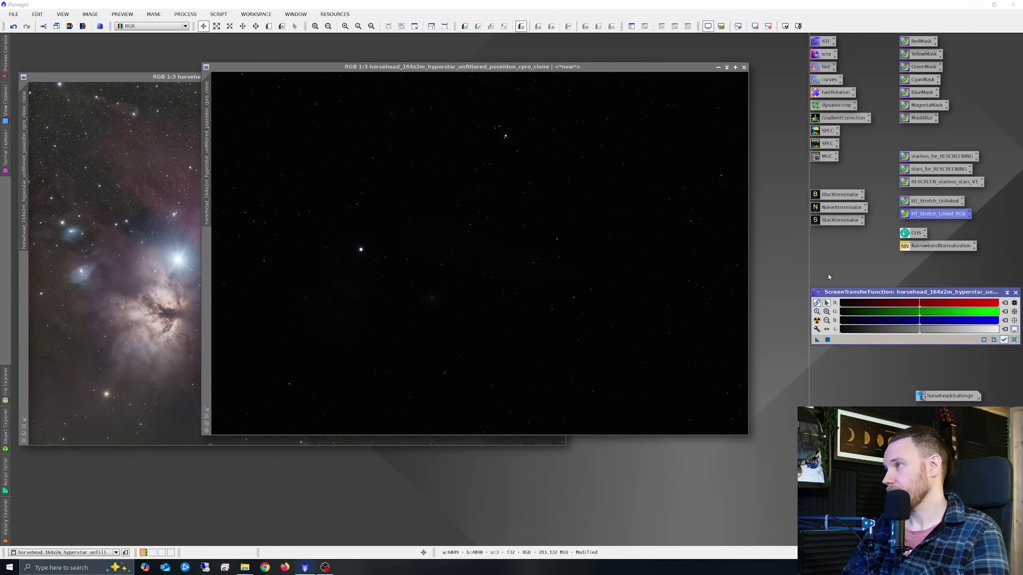
pyautogui.doubleClick(911, 237)
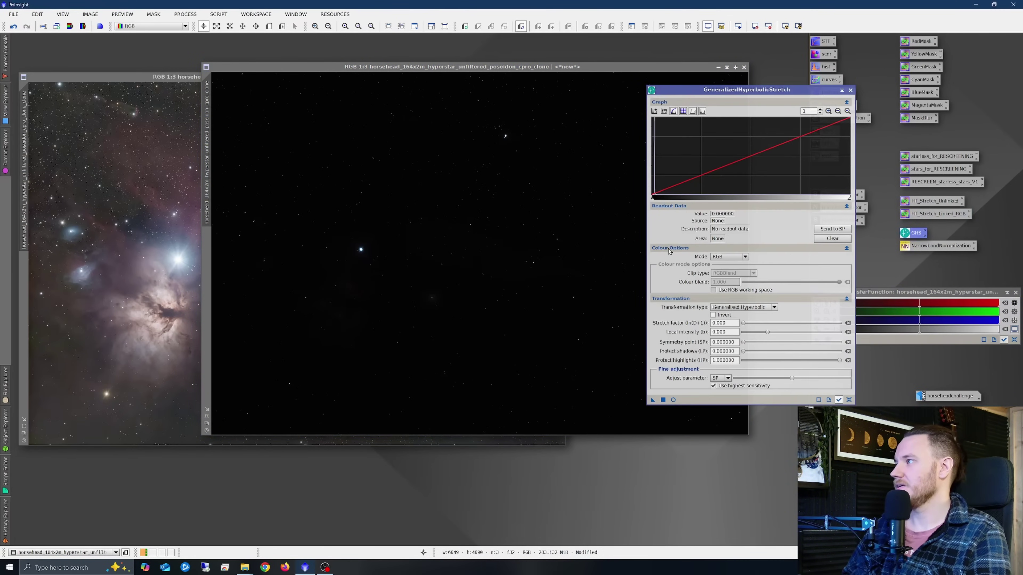
pyautogui.moveTo(497, 71); pyautogui.dragTo(363, 80)
pyautogui.moveTo(746, 89); pyautogui.dragTo(711, 85)
# - Sample the dark background in the image's upper-left corner and use the reading, 0.014925, as the symmetry point
pyautogui.click(179, 139)
pyautogui.click(94, 90)
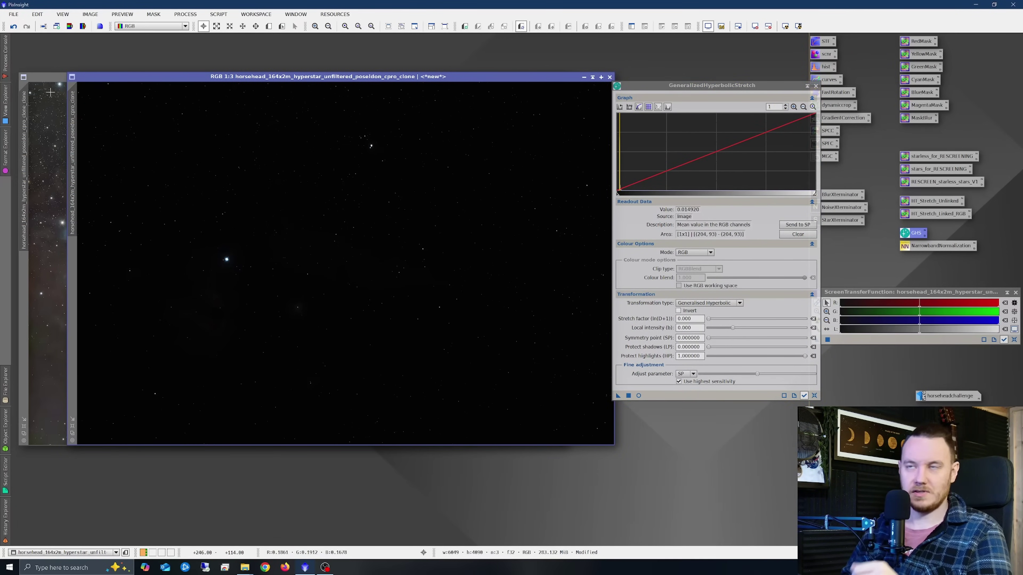
pyautogui.moveTo(93, 89); pyautogui.dragTo(95, 89)
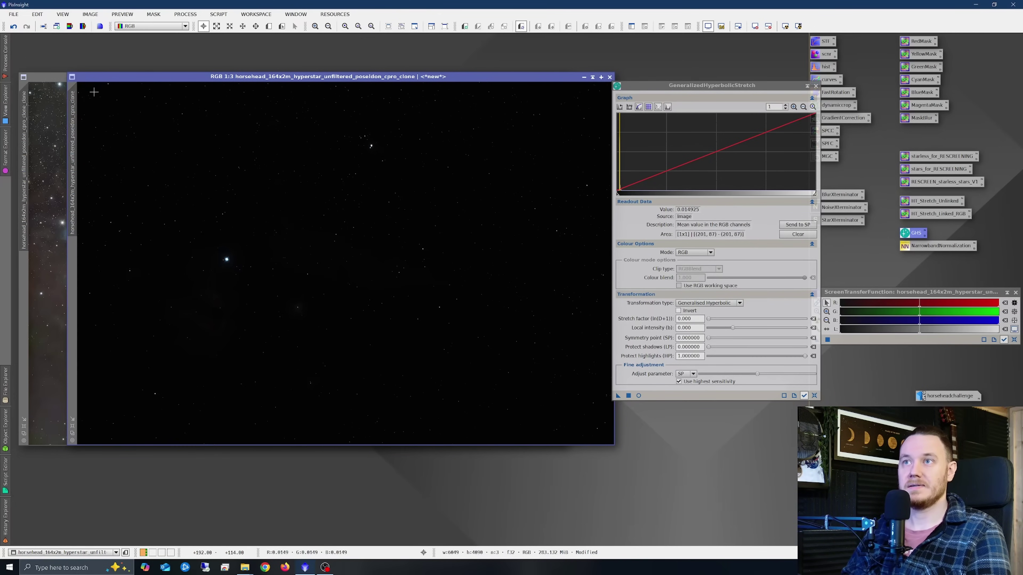
pyautogui.click(801, 229)
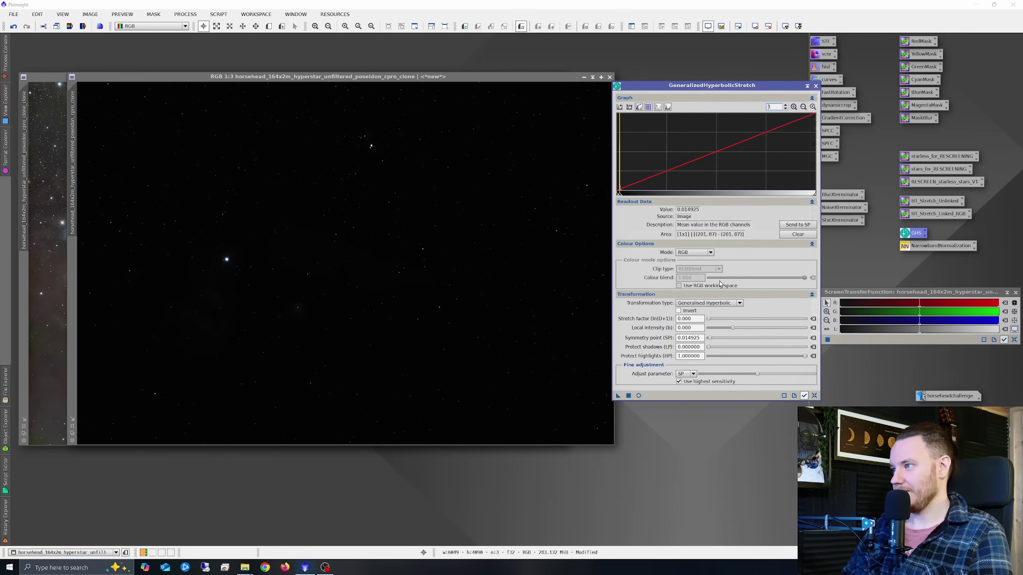
# - Turn on the real-time preview and raise the stretch factor to 4.960
pyautogui.click(639, 396)
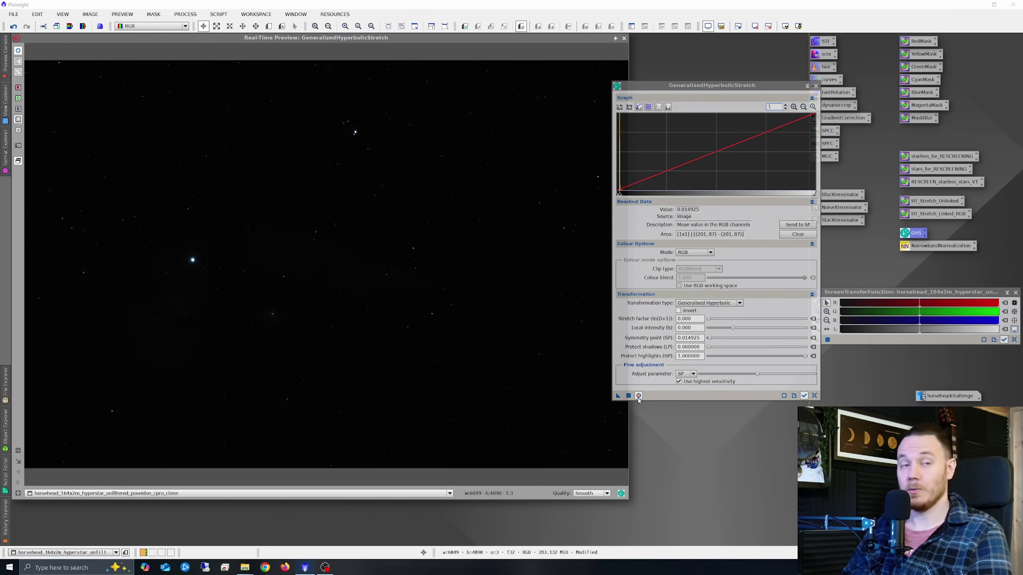
pyautogui.moveTo(708, 319); pyautogui.dragTo(736, 322)
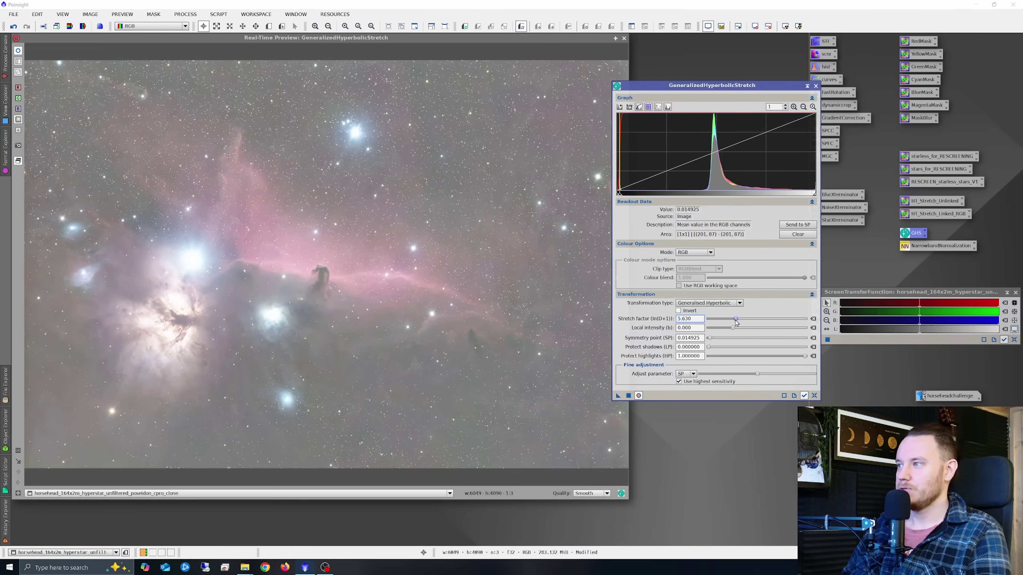
pyautogui.moveTo(736, 322); pyautogui.dragTo(733, 320)
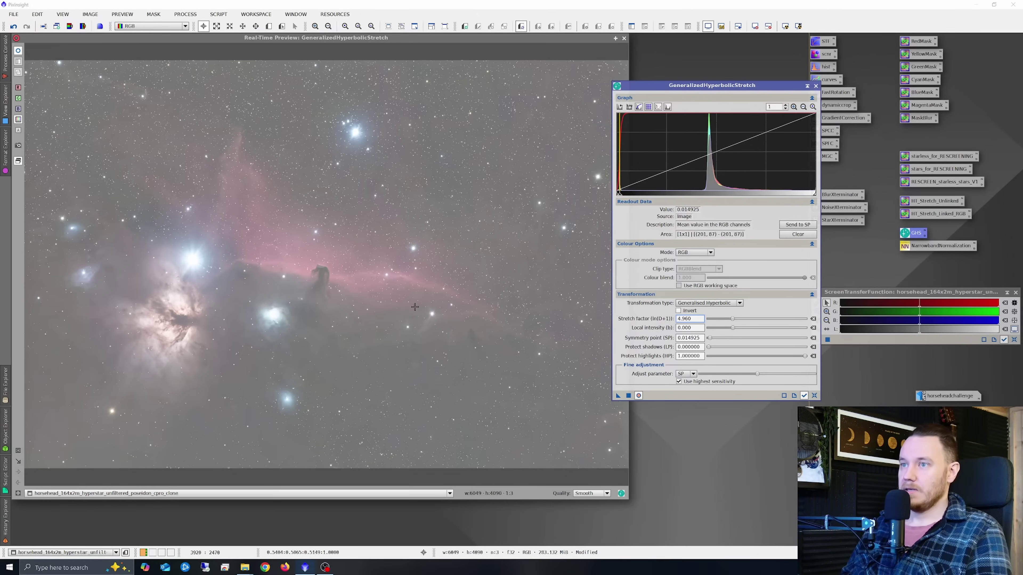
# - Set the local intensity to 2.410, judging the stars around the Horsehead in the real-time preview
pyautogui.click(18, 451)
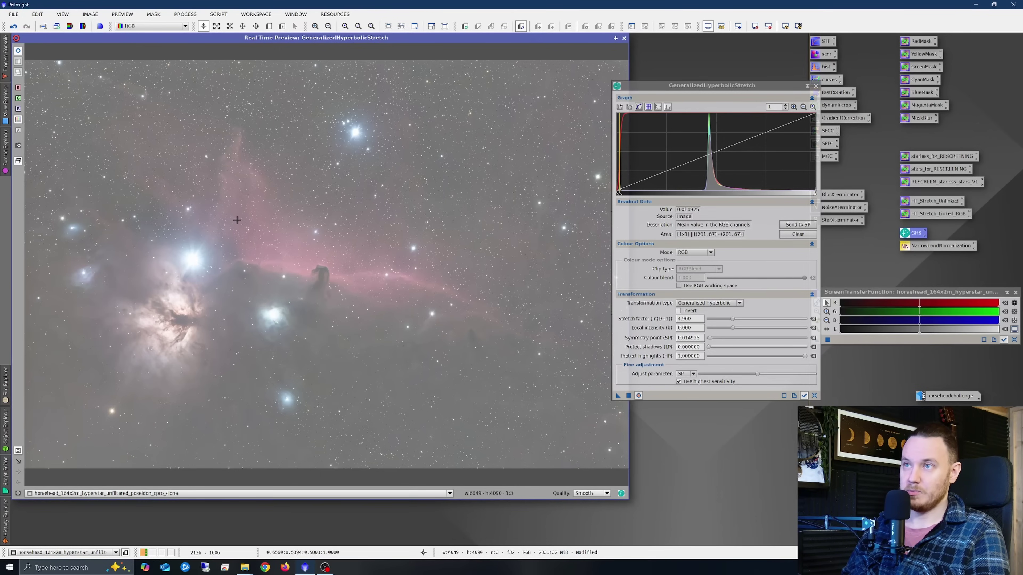
pyautogui.moveTo(249, 238); pyautogui.dragTo(448, 348)
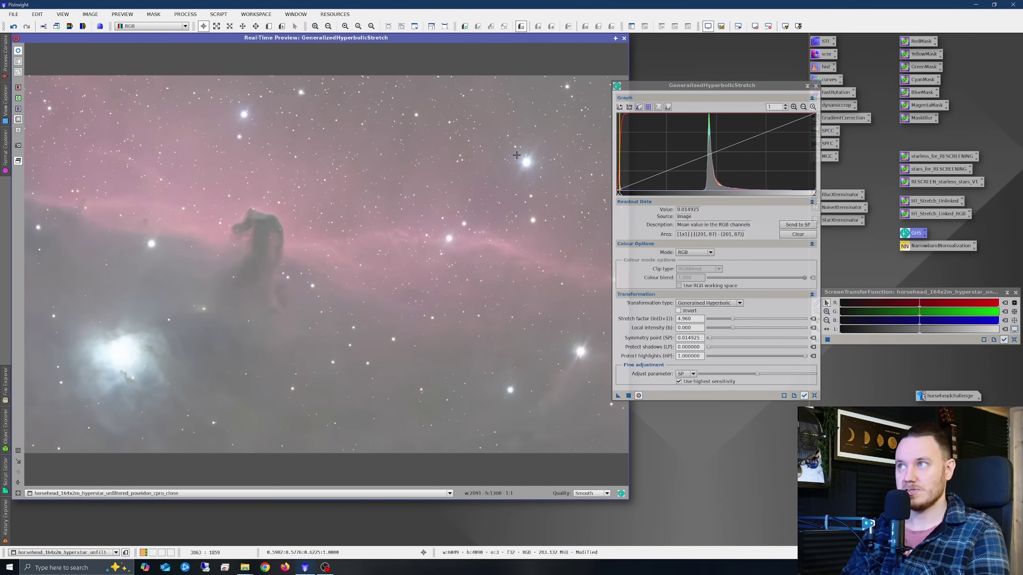
pyautogui.moveTo(687, 88); pyautogui.dragTo(708, 78)
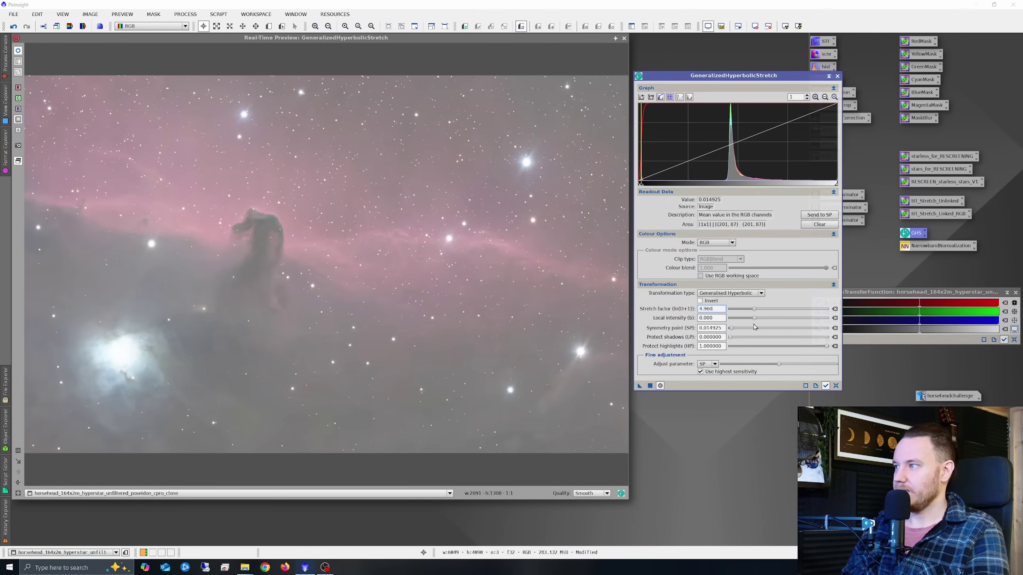
pyautogui.moveTo(755, 321); pyautogui.dragTo(765, 327)
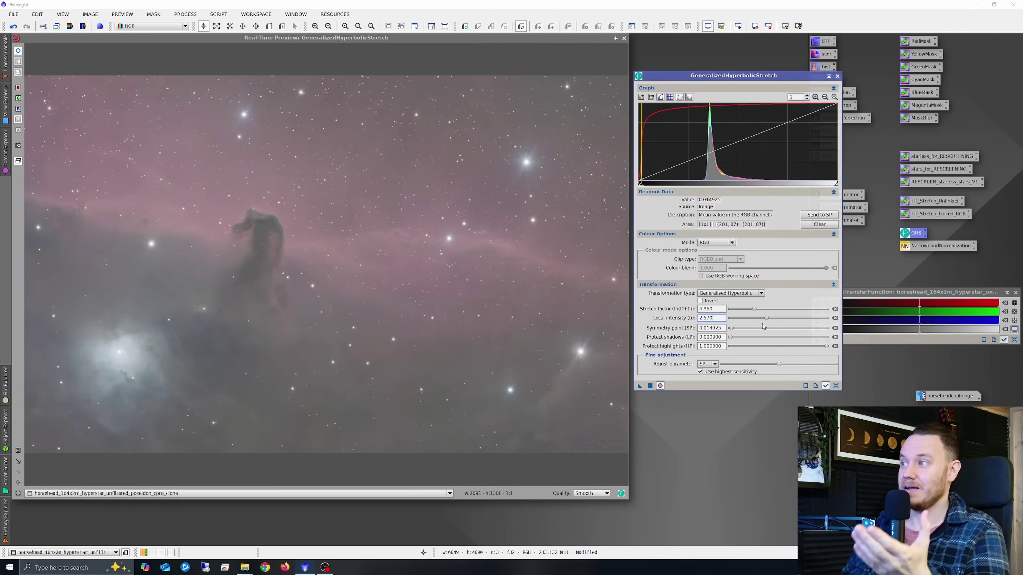
pyautogui.moveTo(768, 322); pyautogui.dragTo(801, 325)
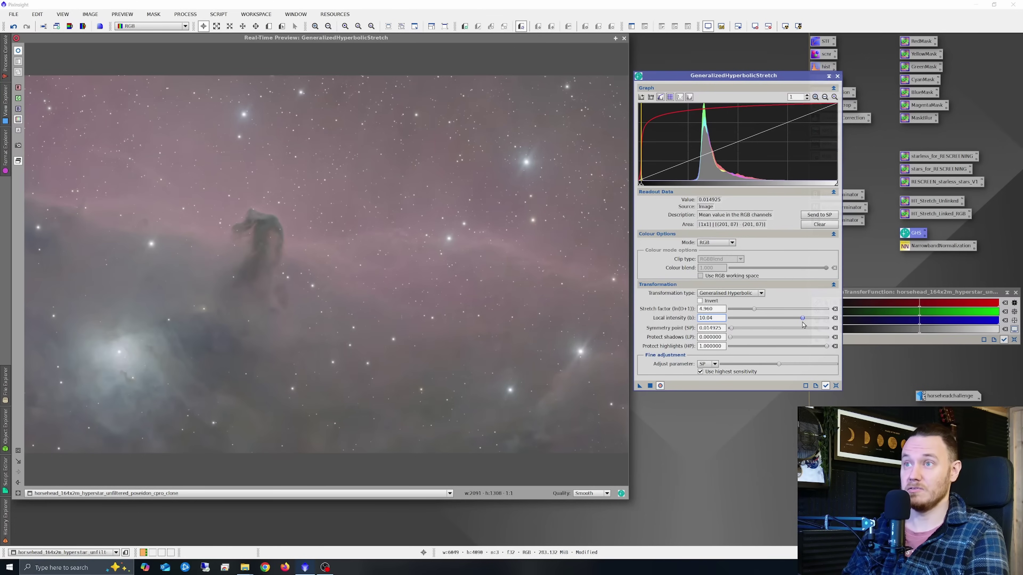
pyautogui.moveTo(803, 324); pyautogui.dragTo(761, 324)
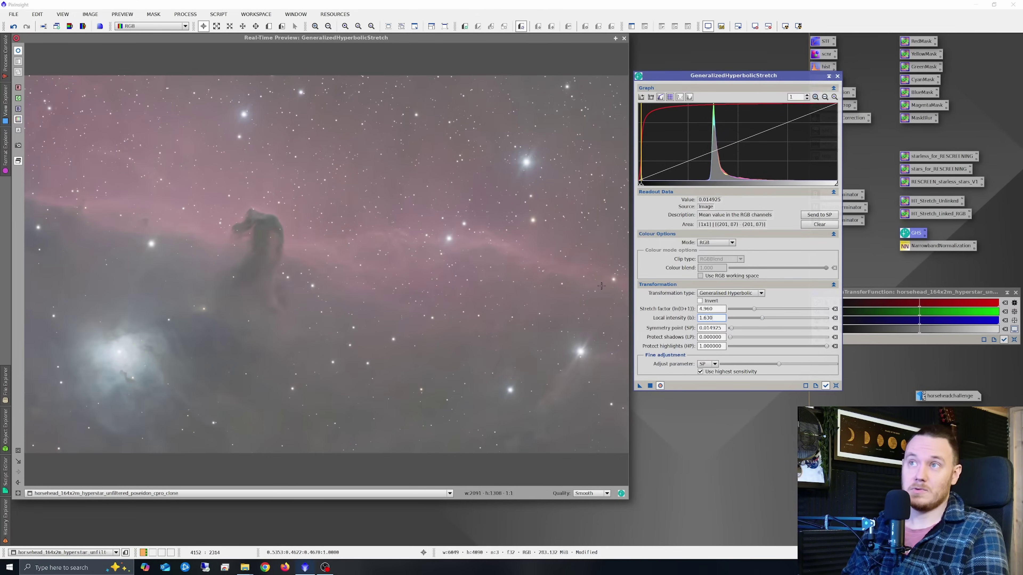
pyautogui.moveTo(763, 321); pyautogui.dragTo(767, 325)
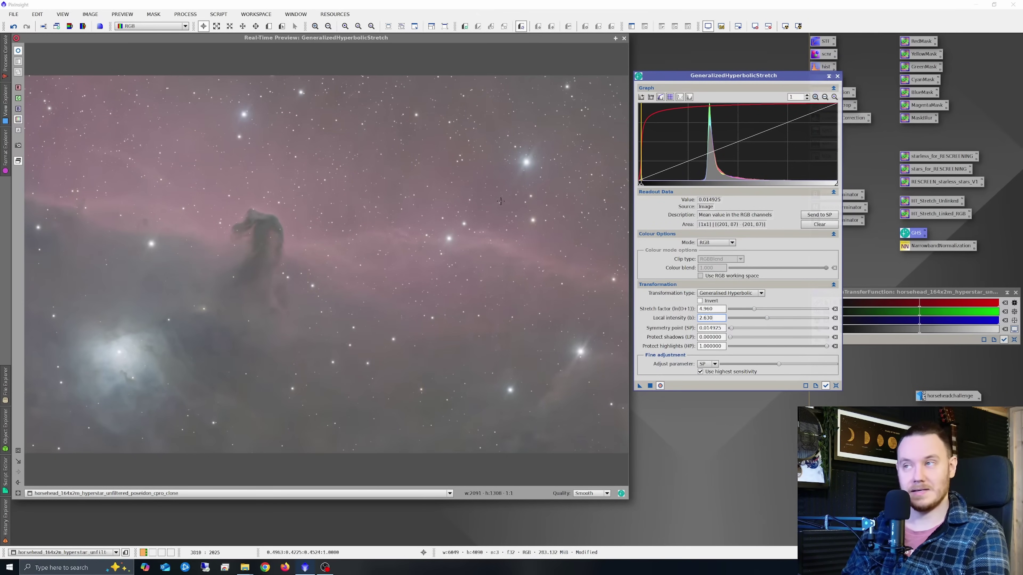
pyautogui.moveTo(769, 319); pyautogui.dragTo(766, 320)
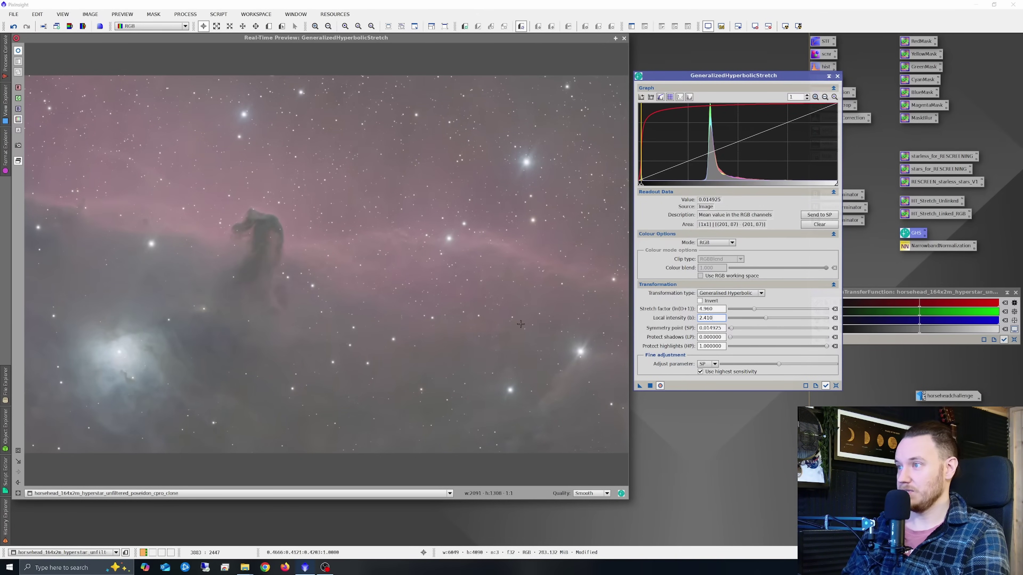
# - Apply the hyperbolic stretch to the image and reset the stretch settings to their defaults
pyautogui.click(650, 386)
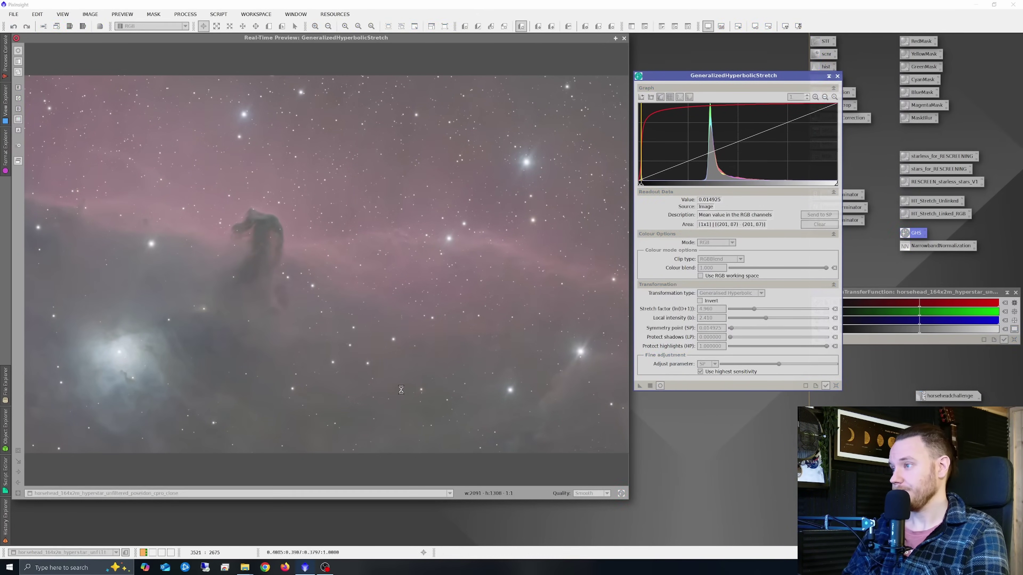
pyautogui.click(835, 386)
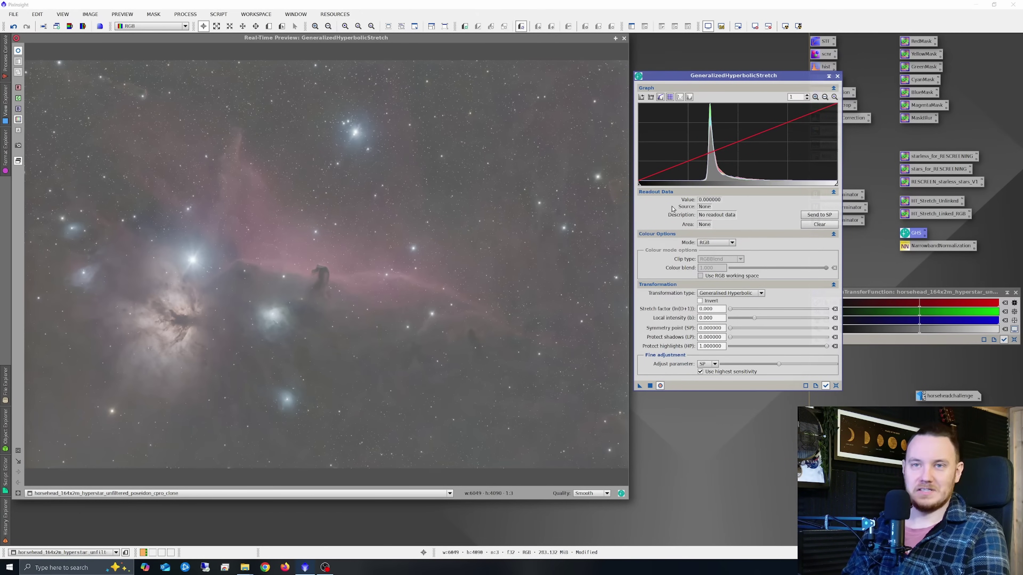
# - Apply a Linear transformation with the blackpoint at 0.263722 to the image and reset the stretch settings
pyautogui.click(753, 294)
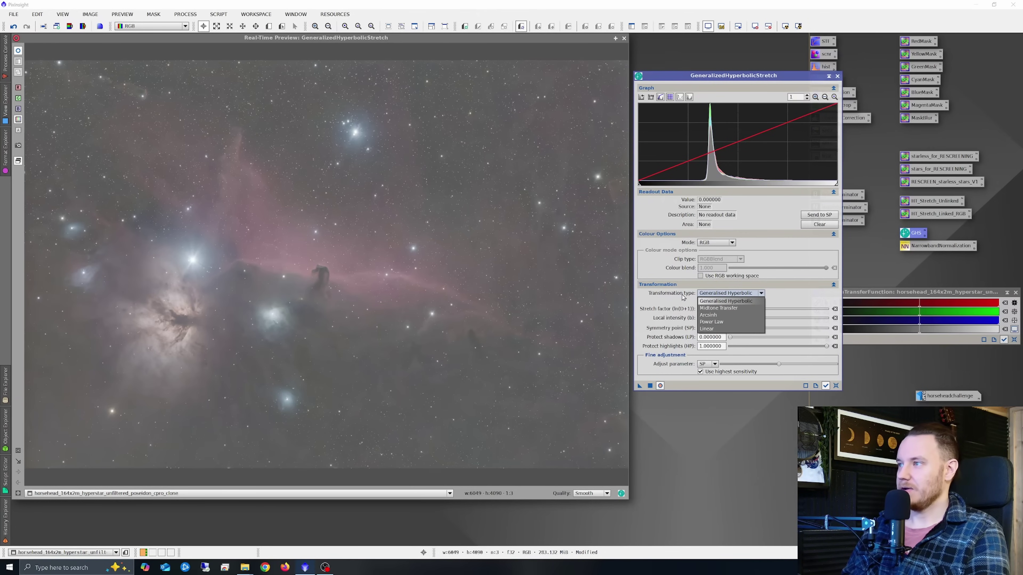
pyautogui.click(703, 328)
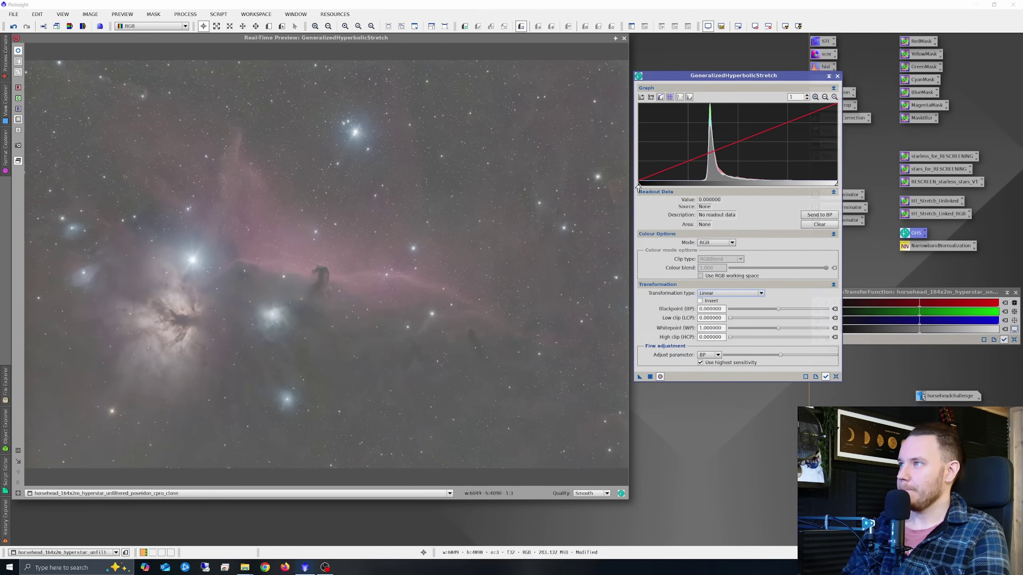
pyautogui.moveTo(639, 187); pyautogui.dragTo(691, 199)
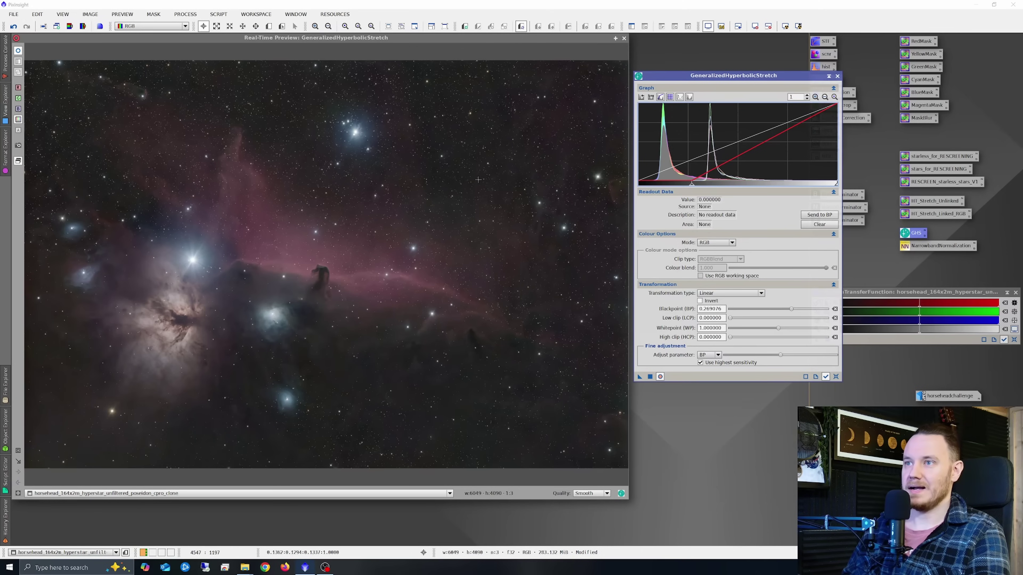
pyautogui.moveTo(690, 186); pyautogui.dragTo(690, 191)
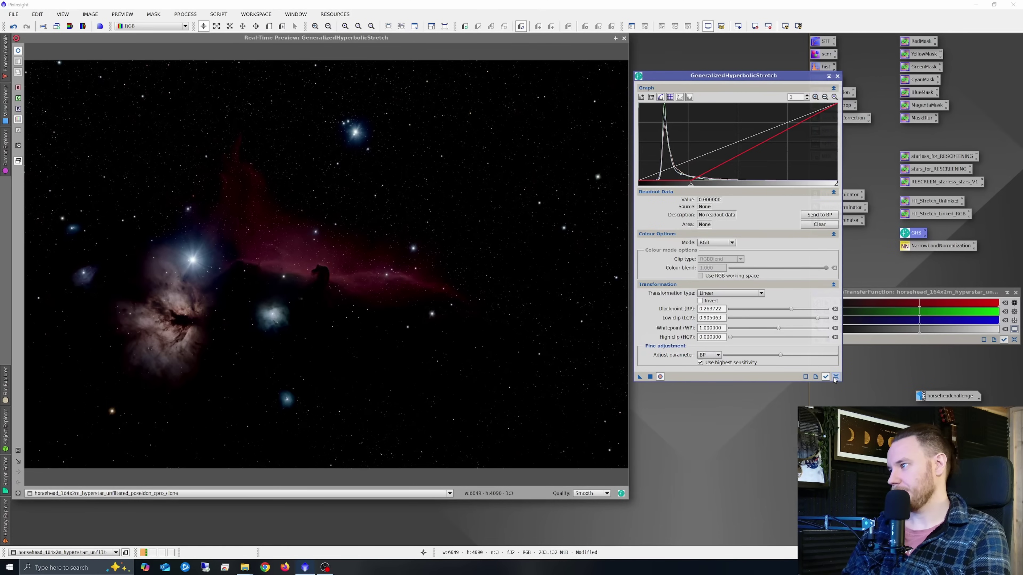
pyautogui.click(836, 378)
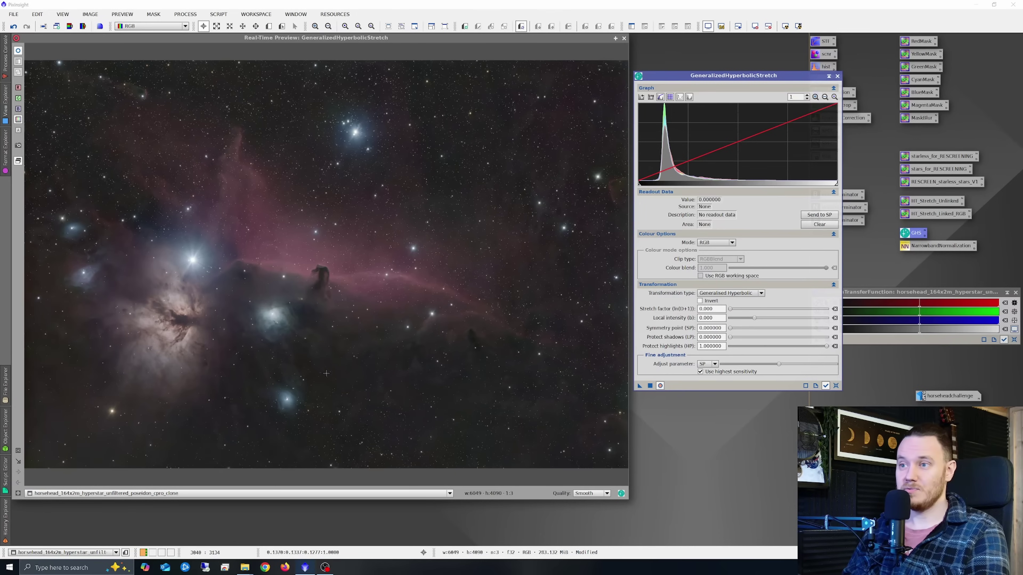
# - Set the symmetry point to 0.145683 by sampling the dark area below the Horsehead, with stretch factor 1.160 and local intensity -0.360
pyautogui.click(329, 353)
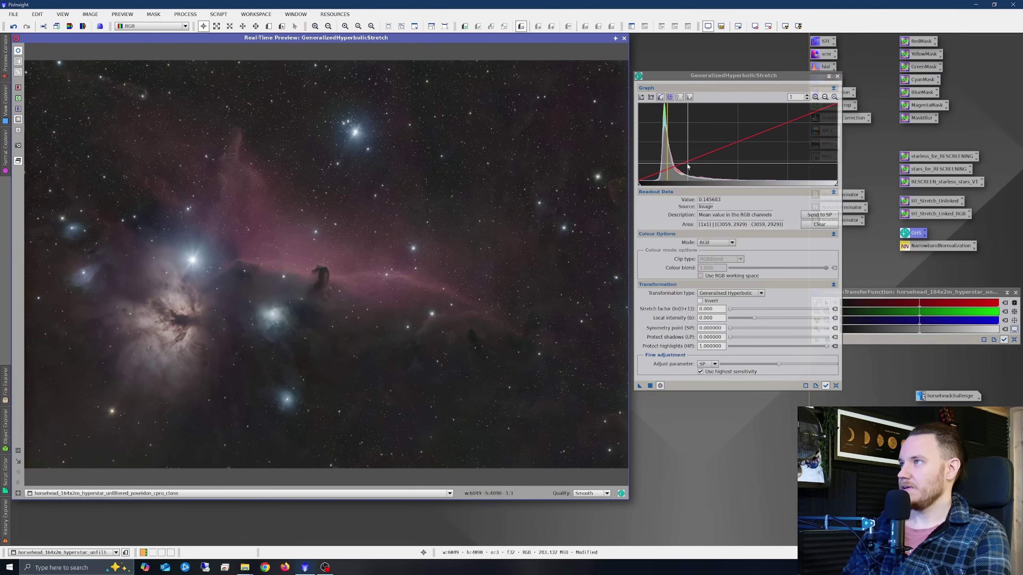
pyautogui.click(819, 215)
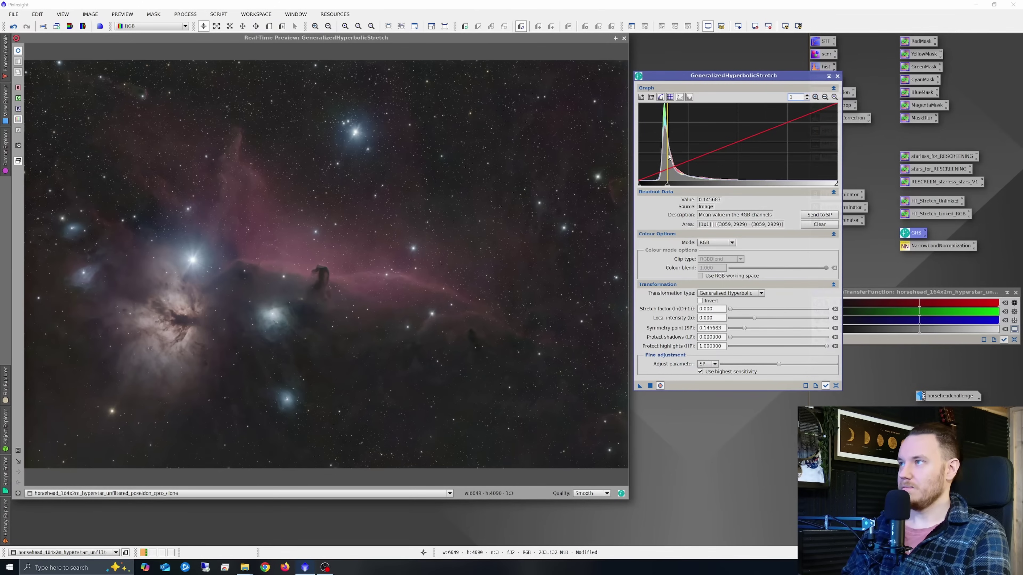
pyautogui.moveTo(669, 157)
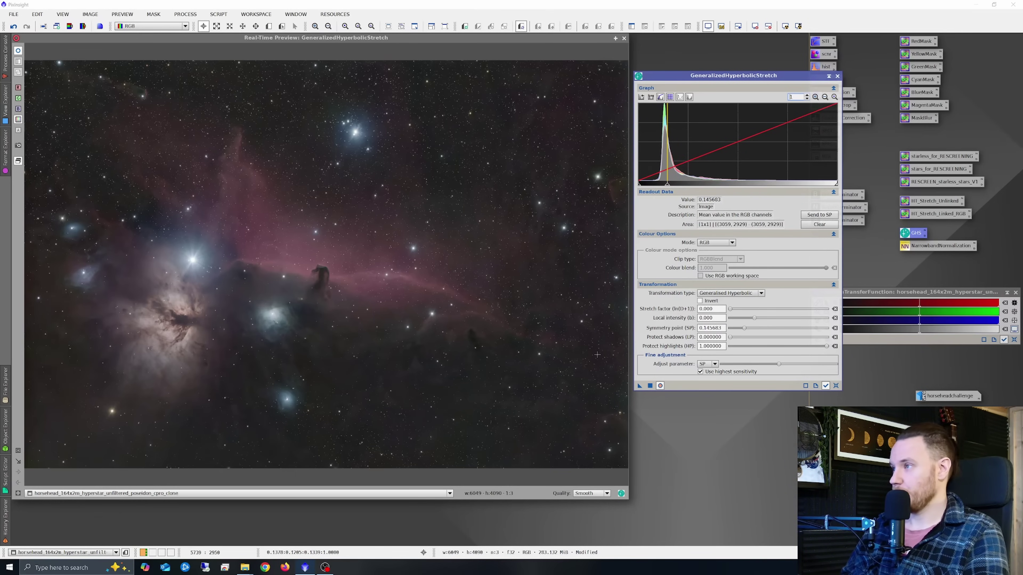
pyautogui.moveTo(730, 311); pyautogui.dragTo(737, 316)
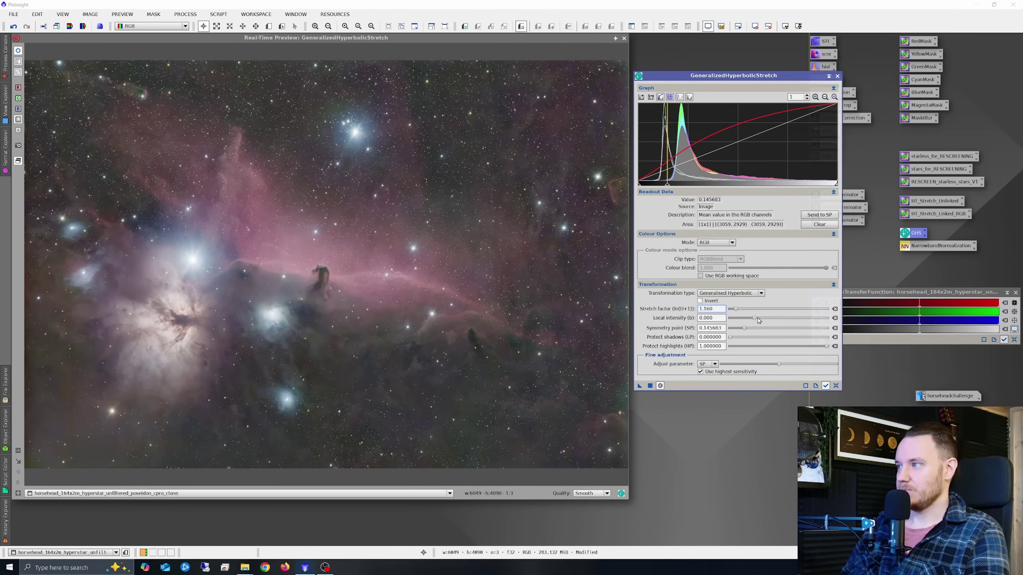
pyautogui.moveTo(755, 320)
pyautogui.mouseDown()
pyautogui.moveTo(763, 326)
pyautogui.moveTo(754, 324)
pyautogui.mouseUp()
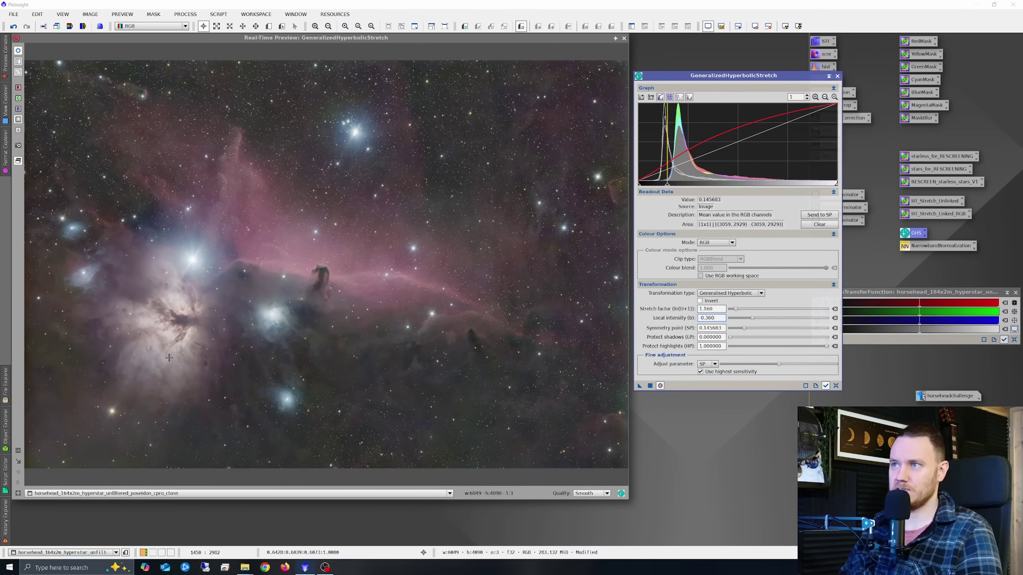
# - Apply the hyperbolic stretch after checking the Horsehead up close, reset its settings, and close the real-time preview and GeneralizedHyperbolicStretch
pyautogui.click(237, 297)
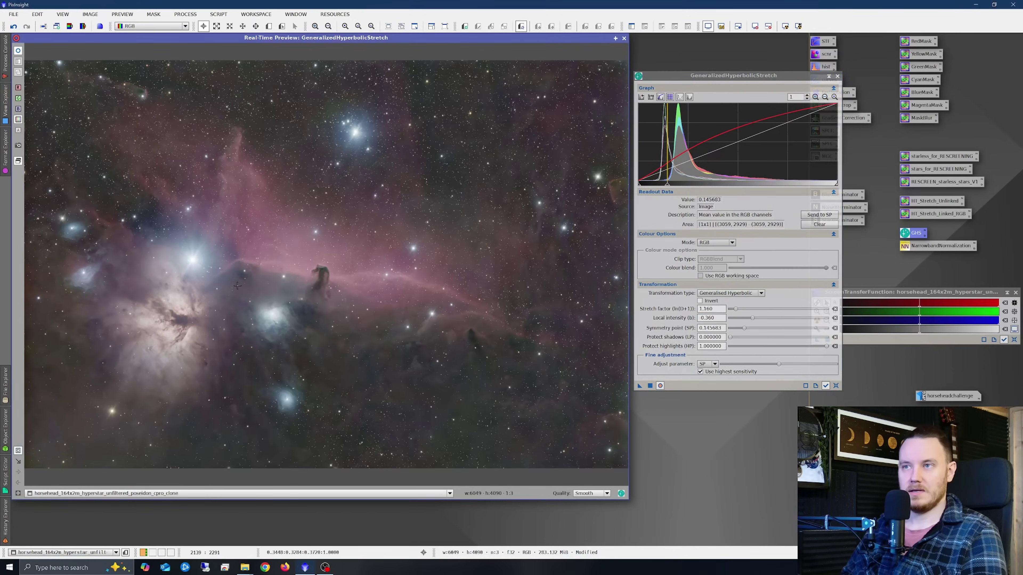
pyautogui.scroll(2, 290, 256)
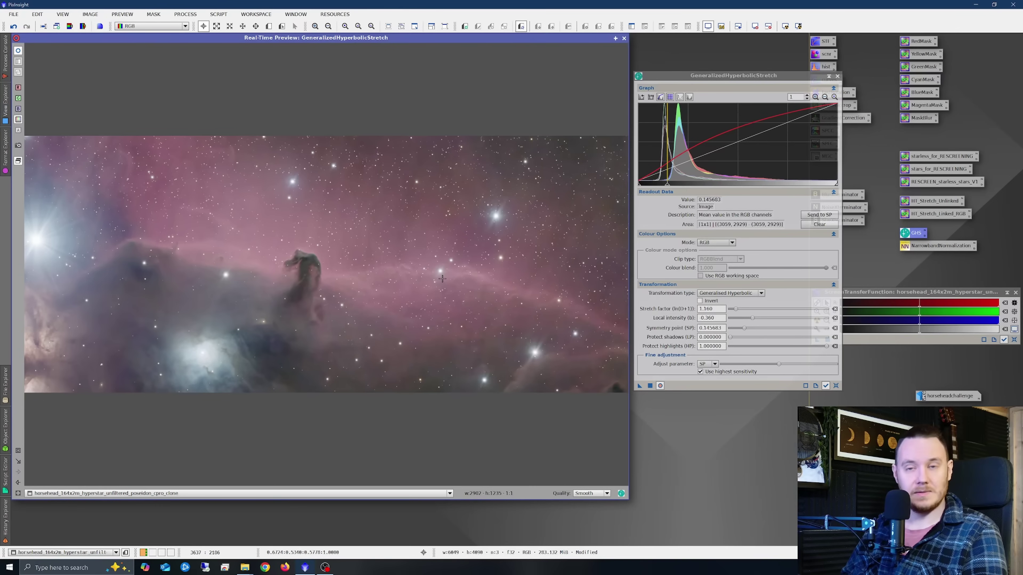
pyautogui.click(650, 385)
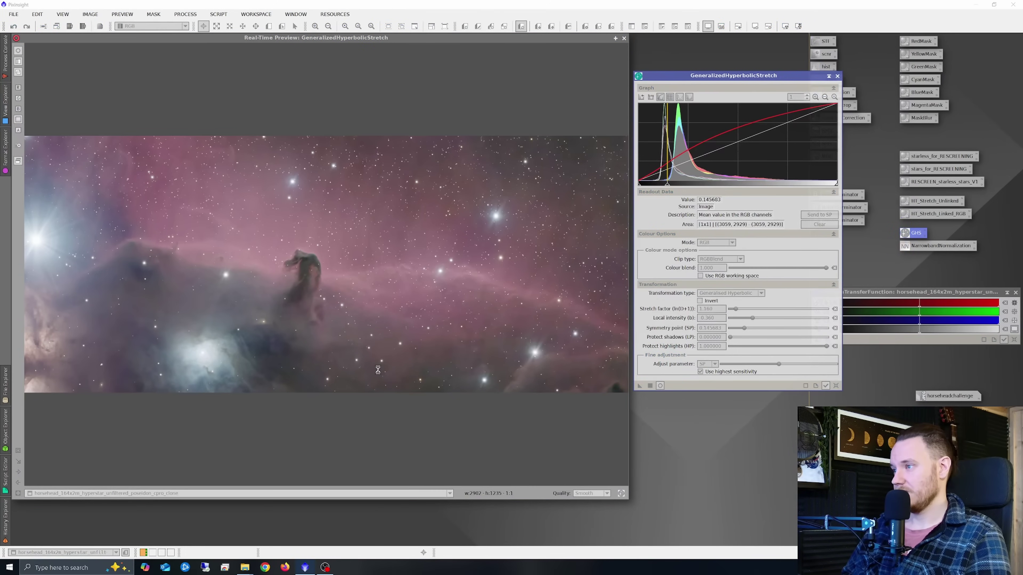
pyautogui.click(836, 386)
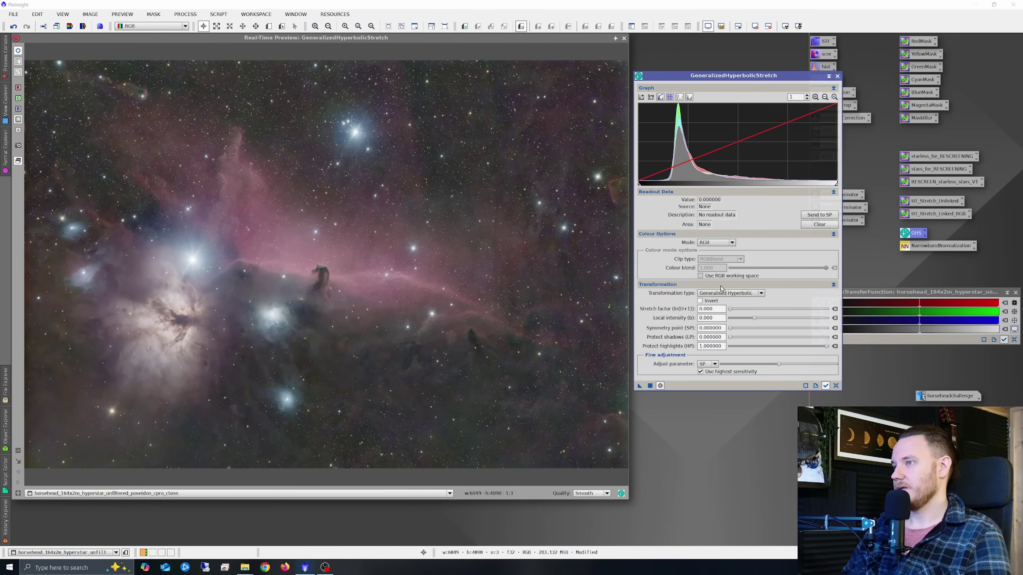
pyautogui.click(624, 38)
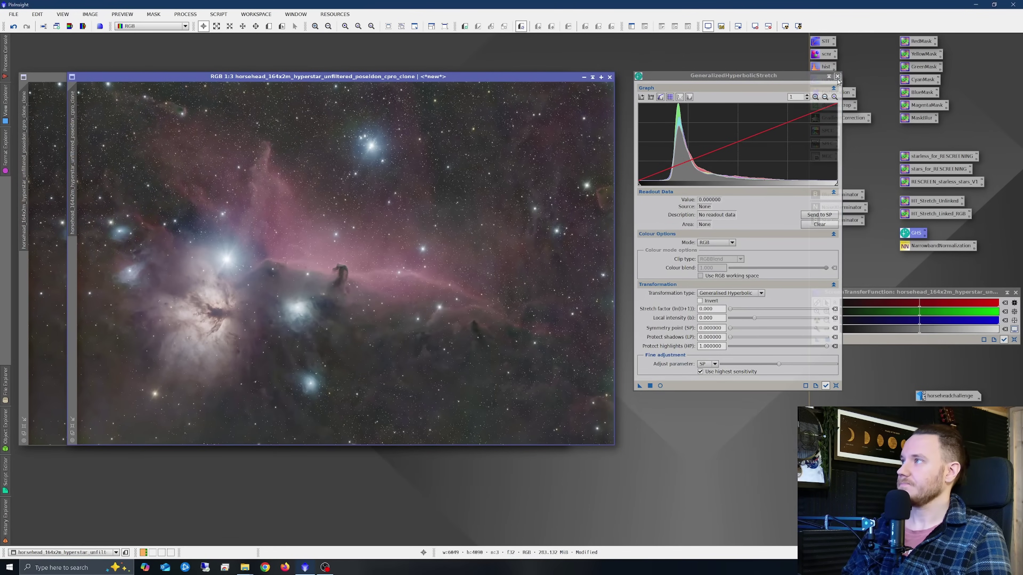
pyautogui.click(838, 77)
# - Place the two stretched versions beside each other and compare their overall brightness and nebula detail by alternating between them
pyautogui.moveTo(372, 77); pyautogui.dragTo(600, 77)
pyautogui.click(226, 211)
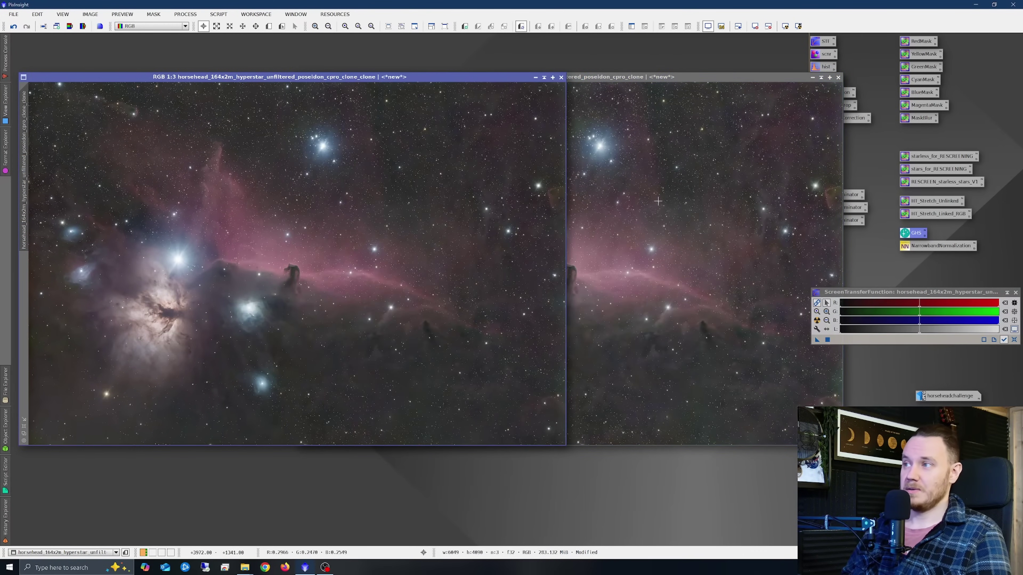
pyautogui.click(648, 200)
pyautogui.click(260, 215)
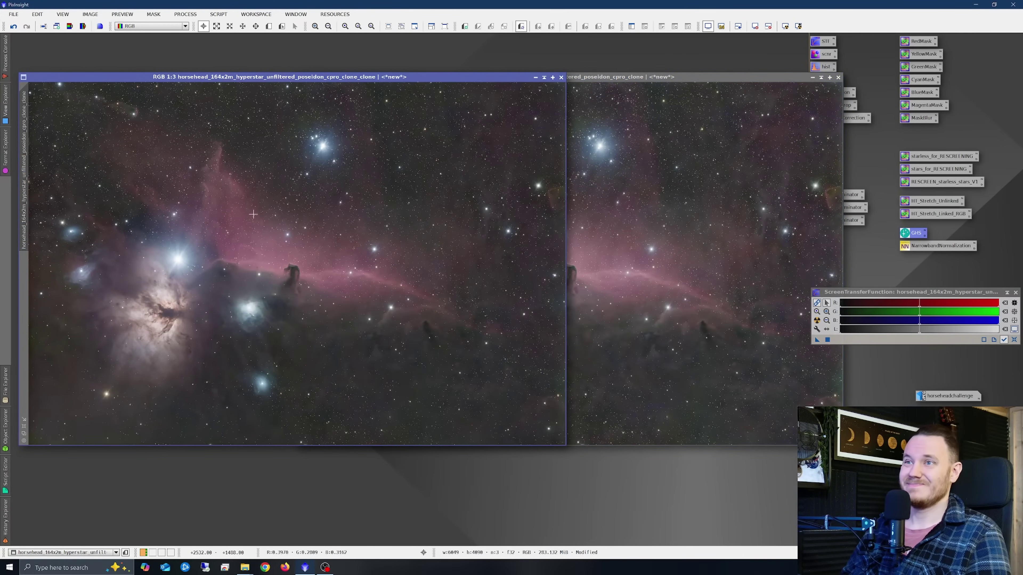
pyautogui.click(713, 194)
pyautogui.click(202, 224)
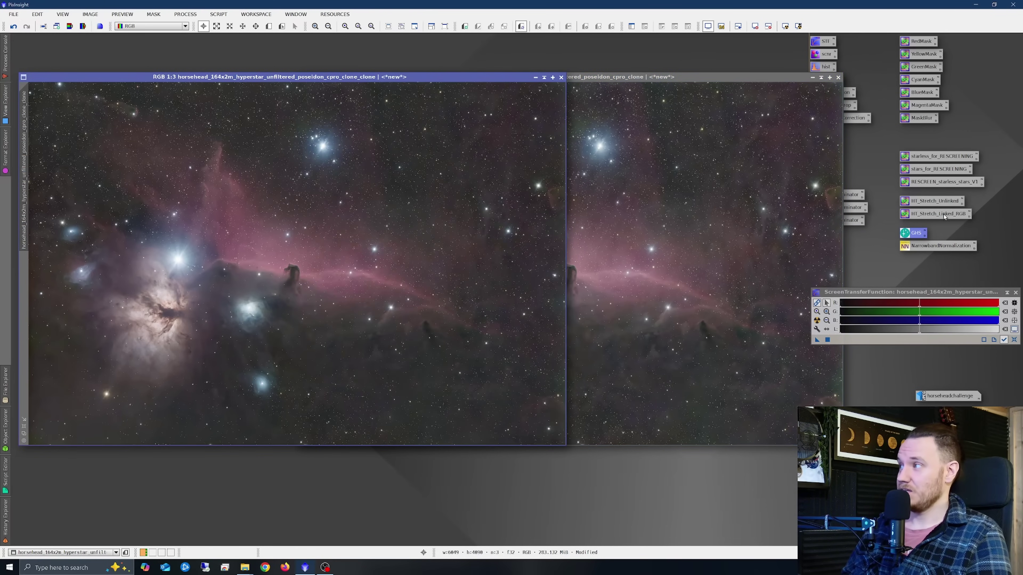
pyautogui.click(610, 239)
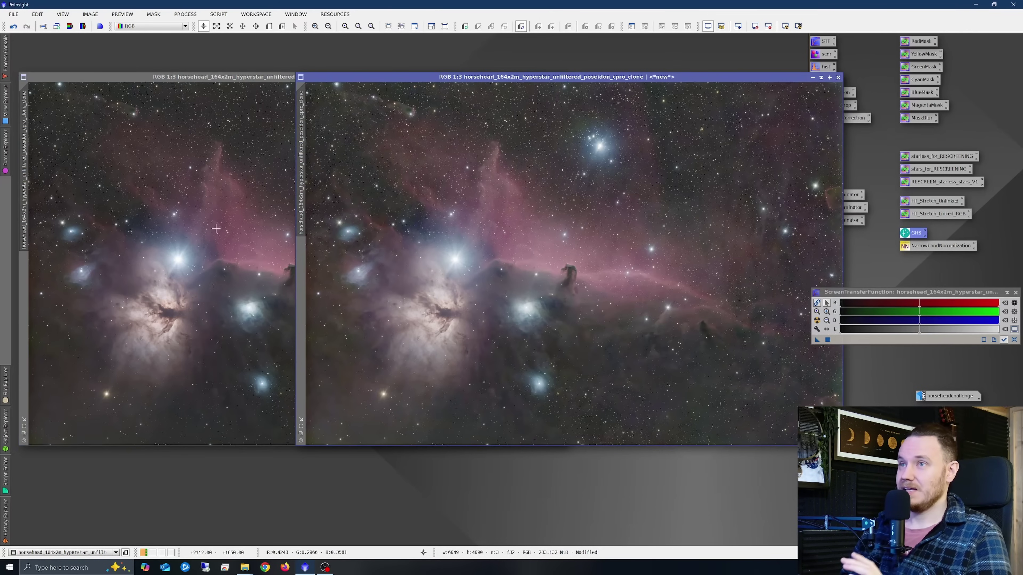
pyautogui.click(110, 154)
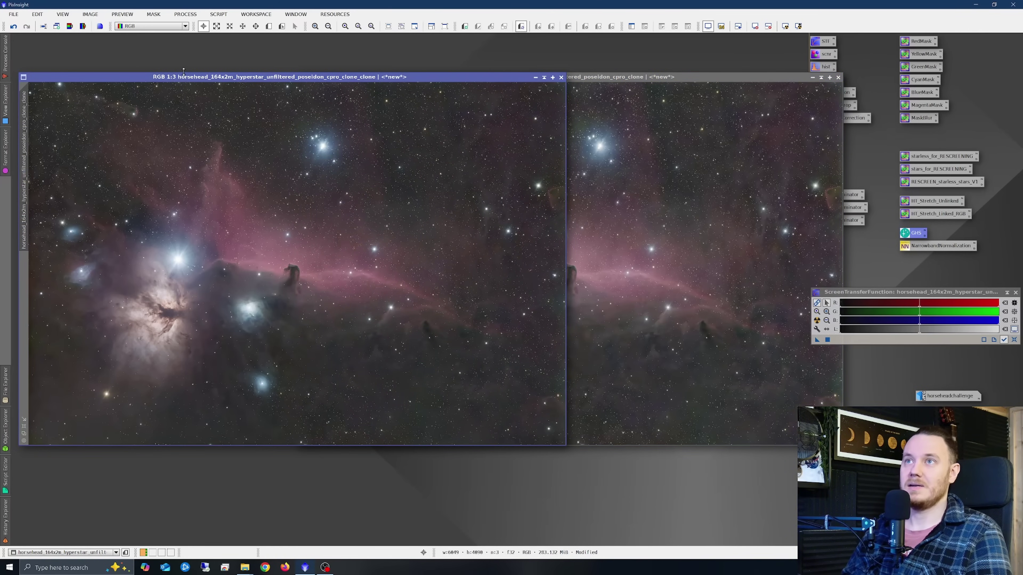
pyautogui.click(635, 189)
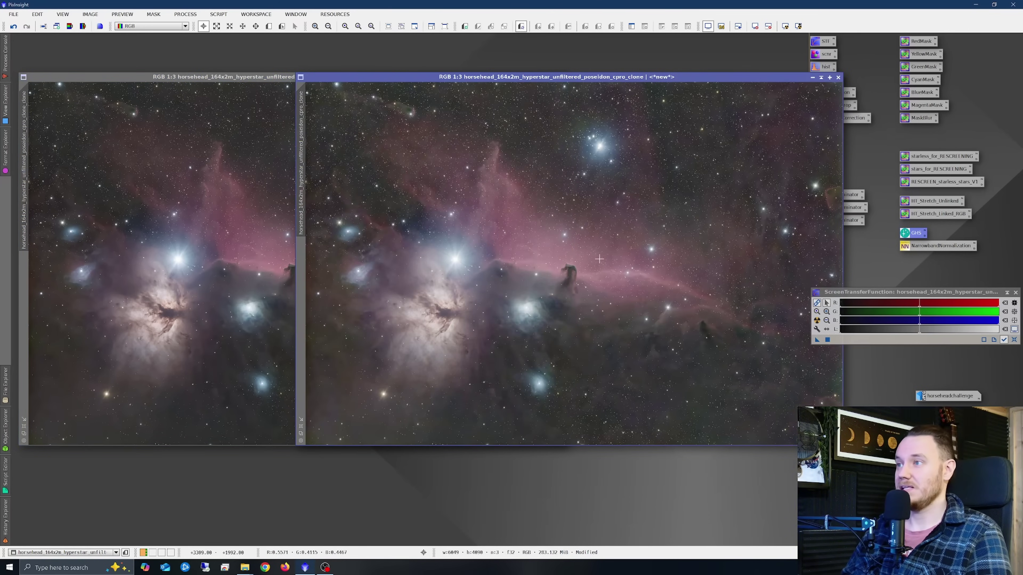
# - Compare the Horsehead area of both stretched versions at 1:1, matching zoom and position between the two images
pyautogui.scroll(2, 591, 248)
pyautogui.scroll(1, 575, 274)
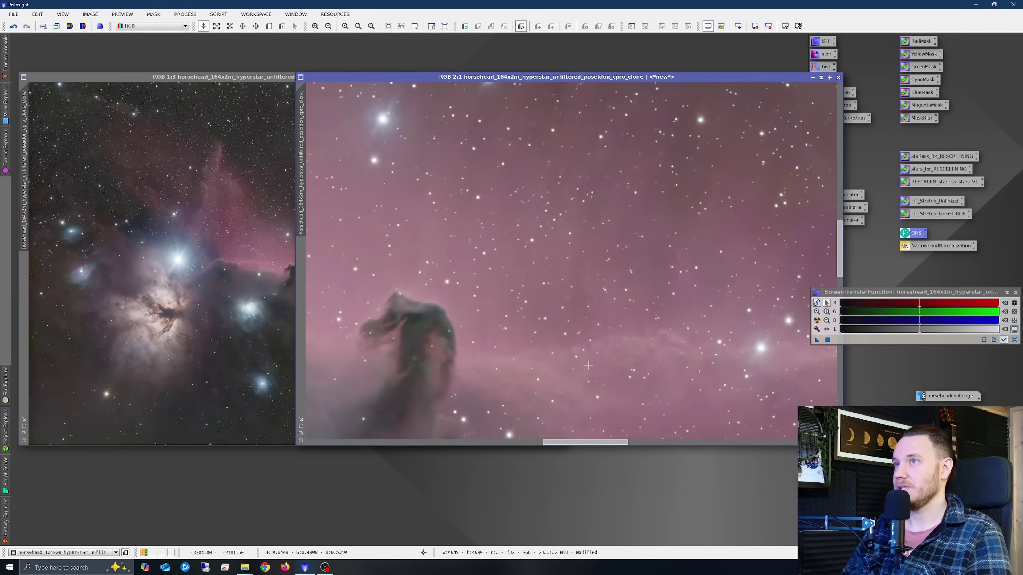
pyautogui.scroll(-1, 587, 362)
pyautogui.moveTo(840, 216); pyautogui.dragTo(840, 251)
pyautogui.moveTo(300, 114); pyautogui.dragTo(36, 120)
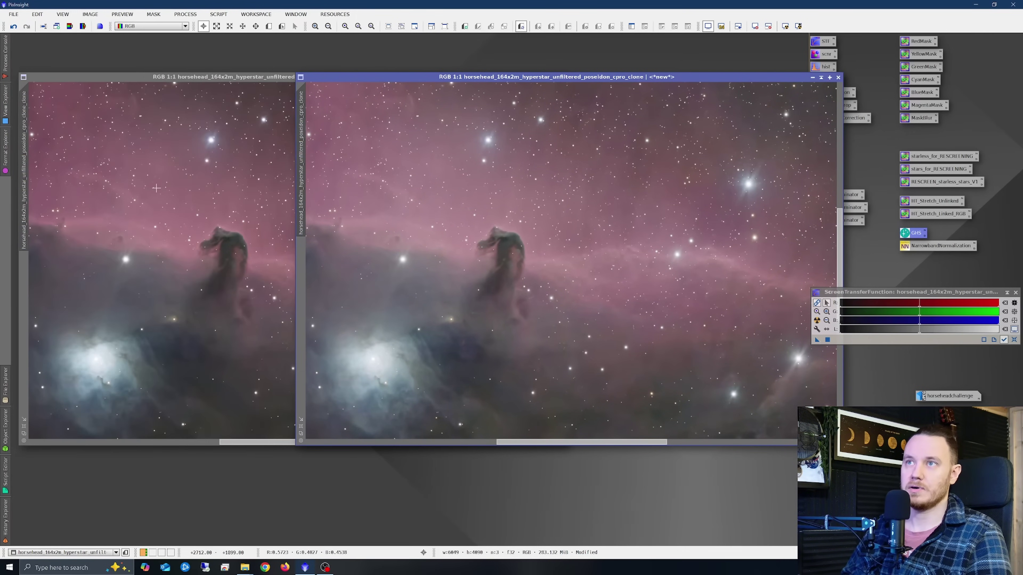
pyautogui.click(184, 201)
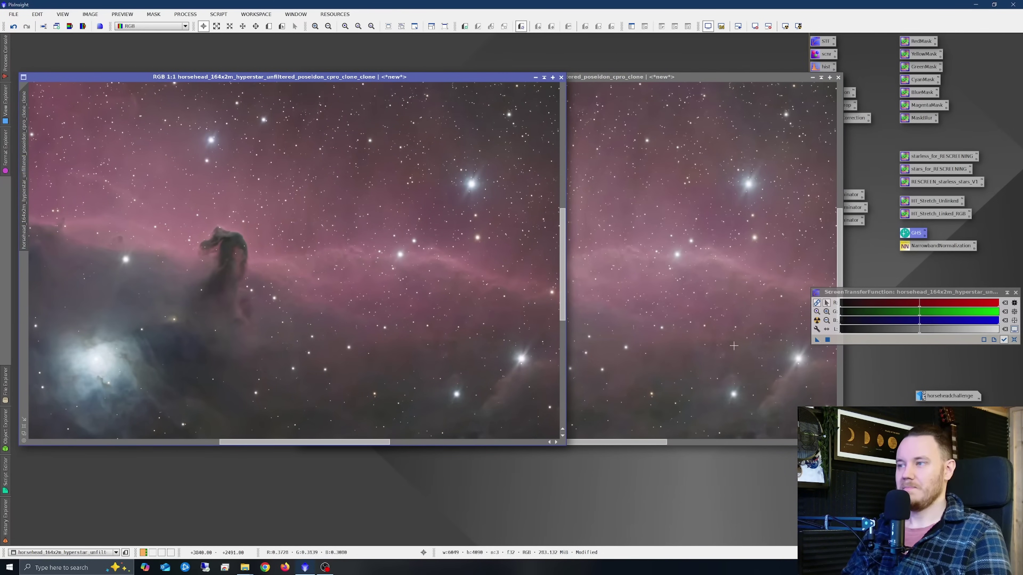
# - Return both stretched versions to the 1:3 view and compare the full frames once more
pyautogui.scroll(-2, 634, 299)
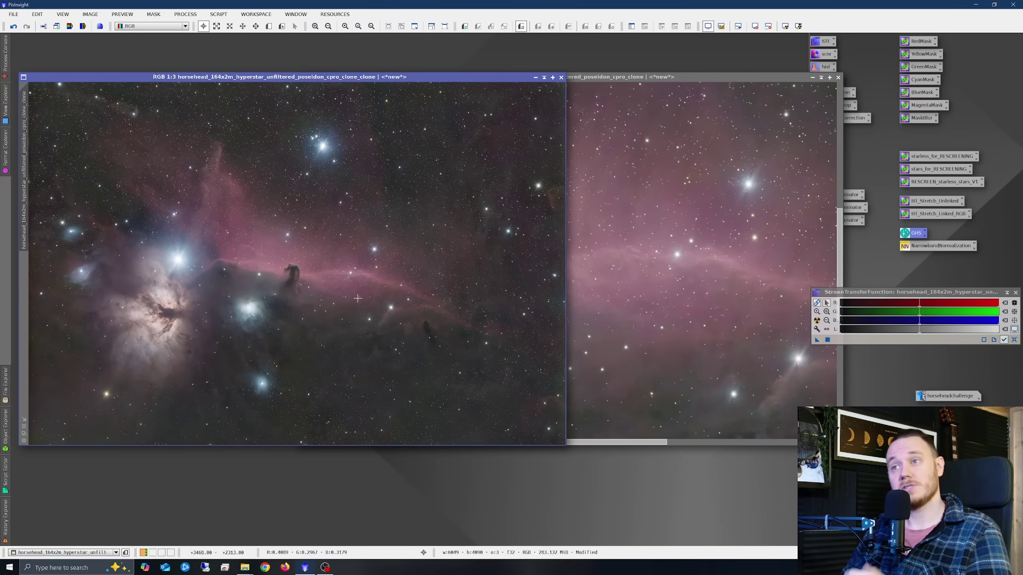
pyautogui.click(634, 299)
pyautogui.scroll(-3, 519, 265)
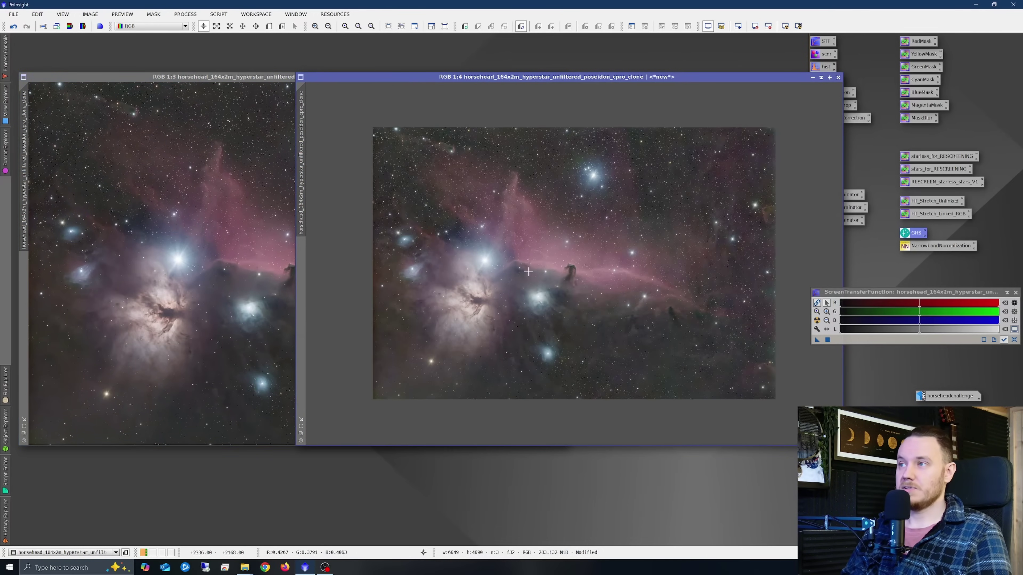
pyautogui.scroll(1, 528, 272)
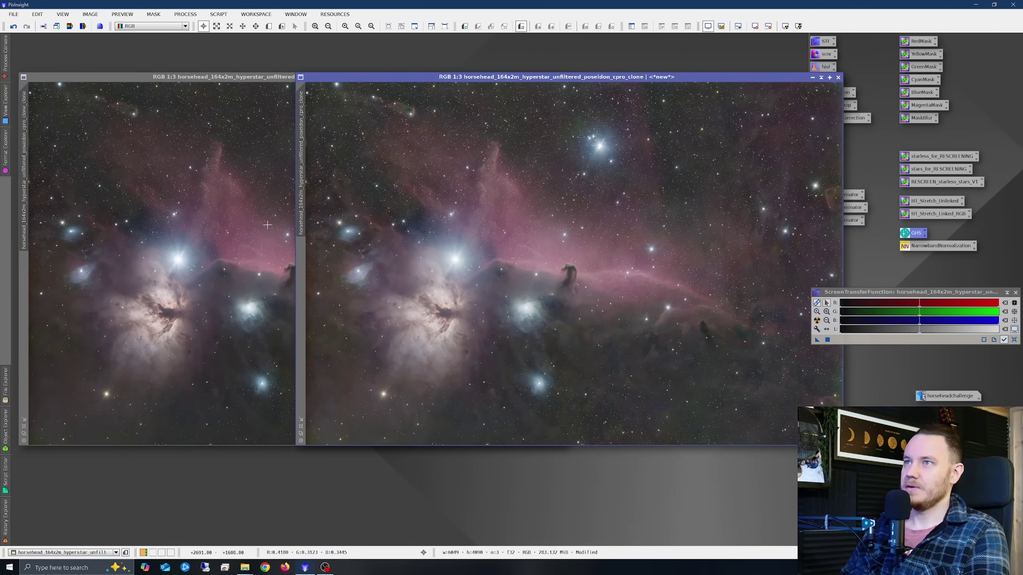
pyautogui.click(267, 225)
pyautogui.click(619, 173)
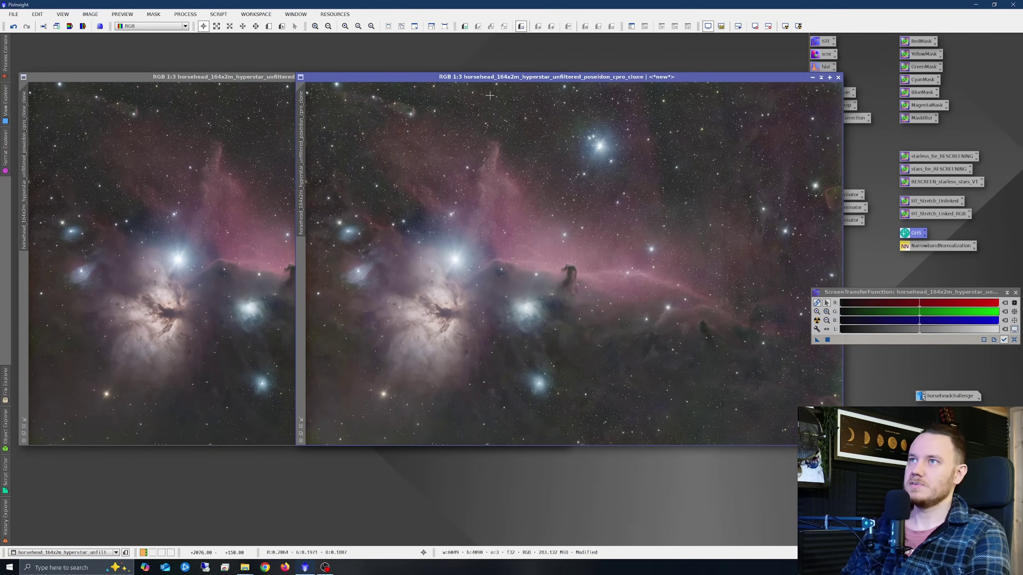
# - Minimize the "poseidon_cpro_clone" image and reposition the "poseidon_cpro_clone_clone" image to free up workspace
pyautogui.click(813, 78)
pyautogui.moveTo(602, 269); pyautogui.dragTo(301, 207)
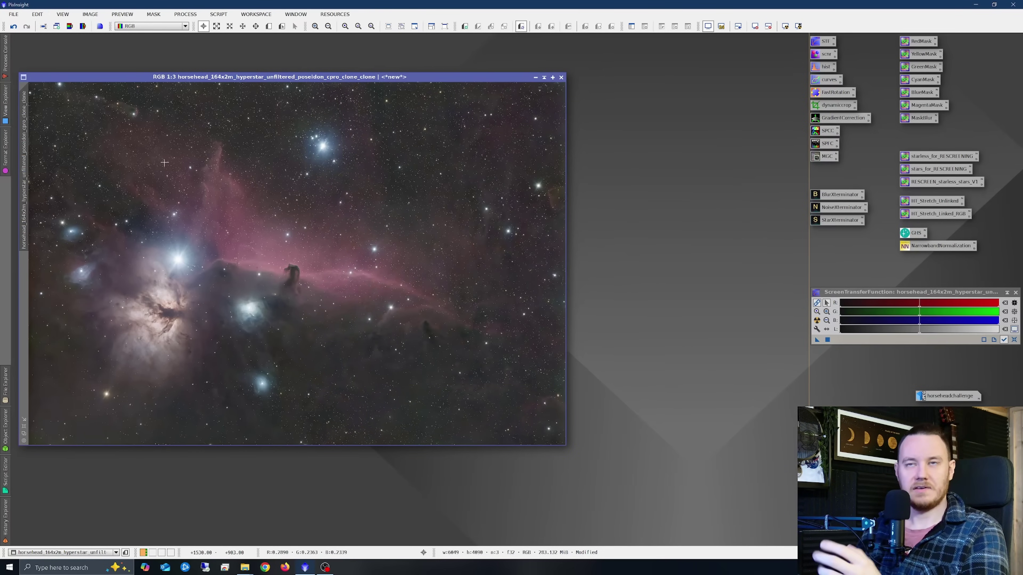
pyautogui.moveTo(236, 80); pyautogui.dragTo(228, 41)
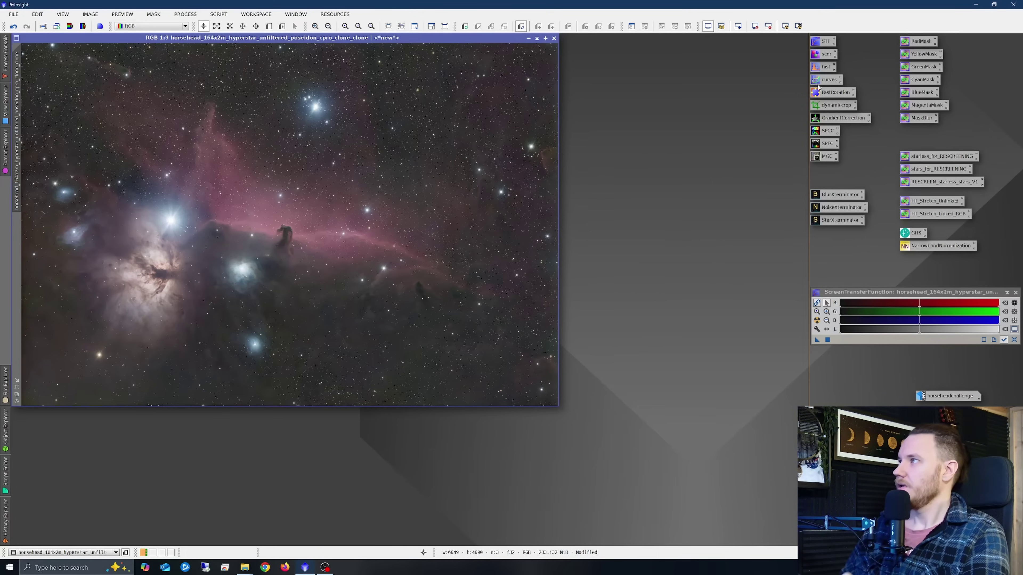
# - Raise the saturation curve in CurvesTransformation with a point at input 0.45176 and output 0.56049, using the real-time preview
pyautogui.doubleClick(828, 79)
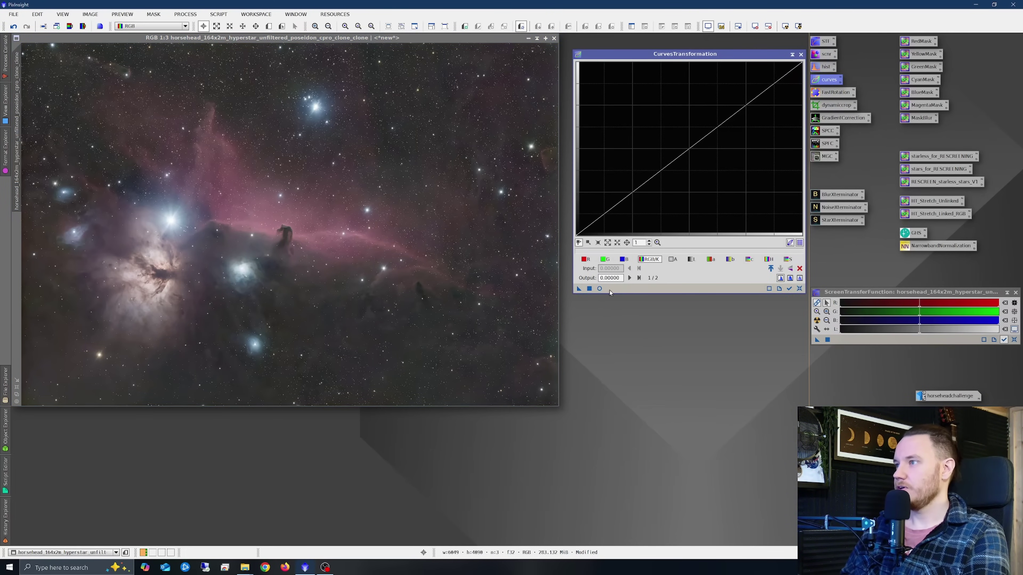
pyautogui.click(599, 288)
pyautogui.click(788, 259)
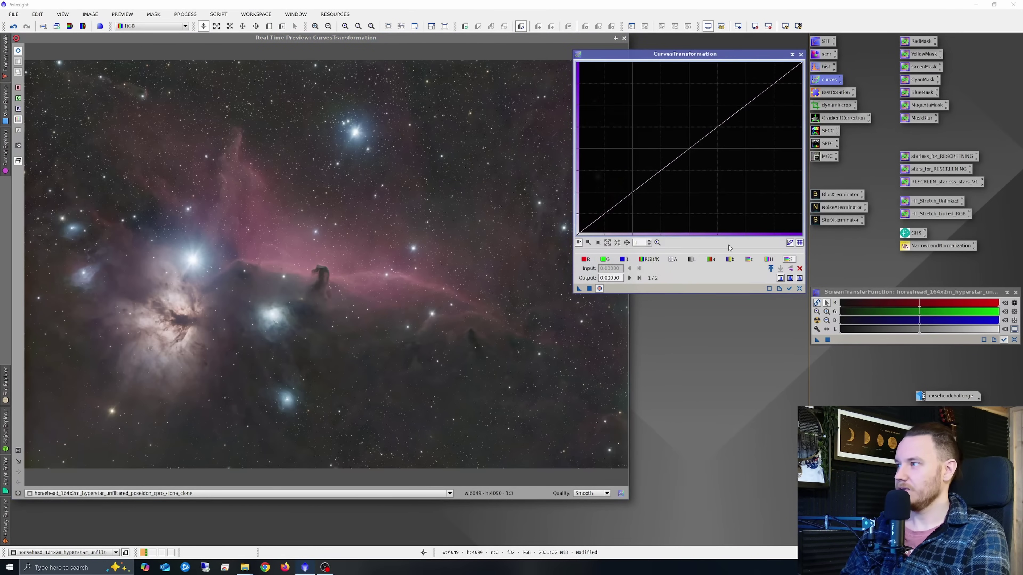
pyautogui.click(687, 147)
pyautogui.moveTo(686, 147)
pyautogui.mouseDown()
pyautogui.moveTo(657, 119)
pyautogui.moveTo(679, 138)
pyautogui.mouseUp()
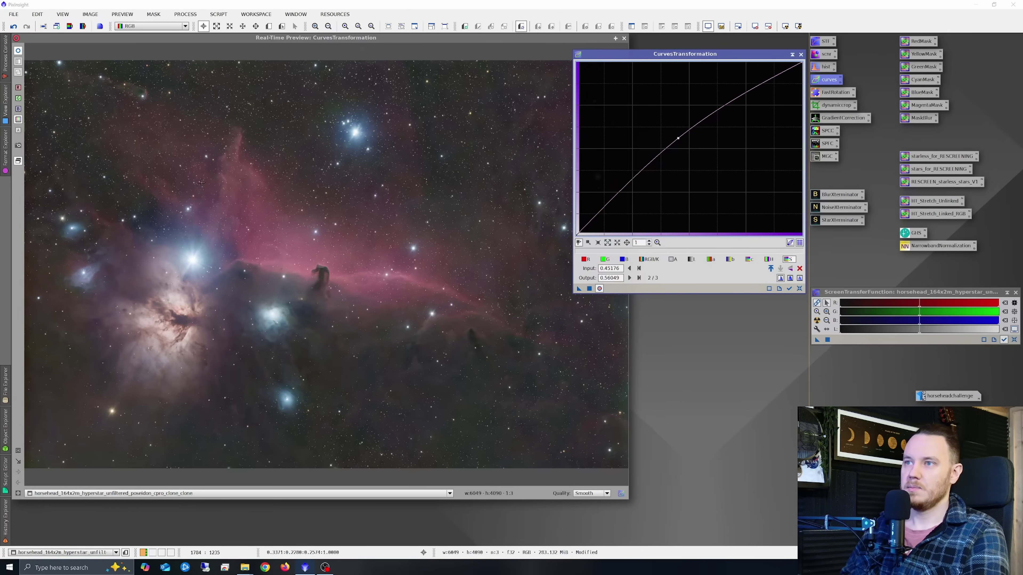
# - Compare the saturation boost with the original, apply it to the image, reset the curve, and close the preview and CurvesTransformation
pyautogui.click(18, 52)
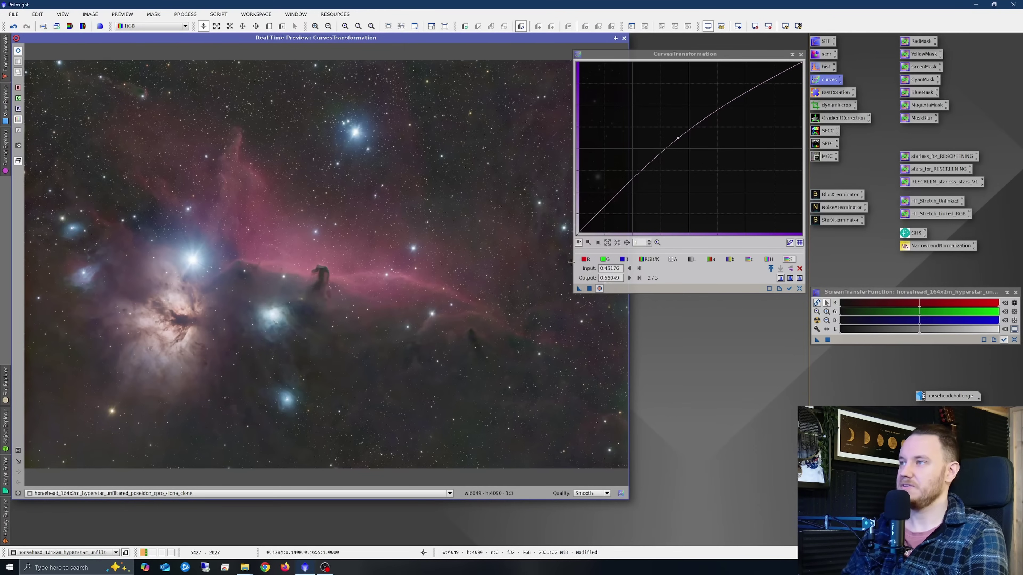
pyautogui.click(800, 288)
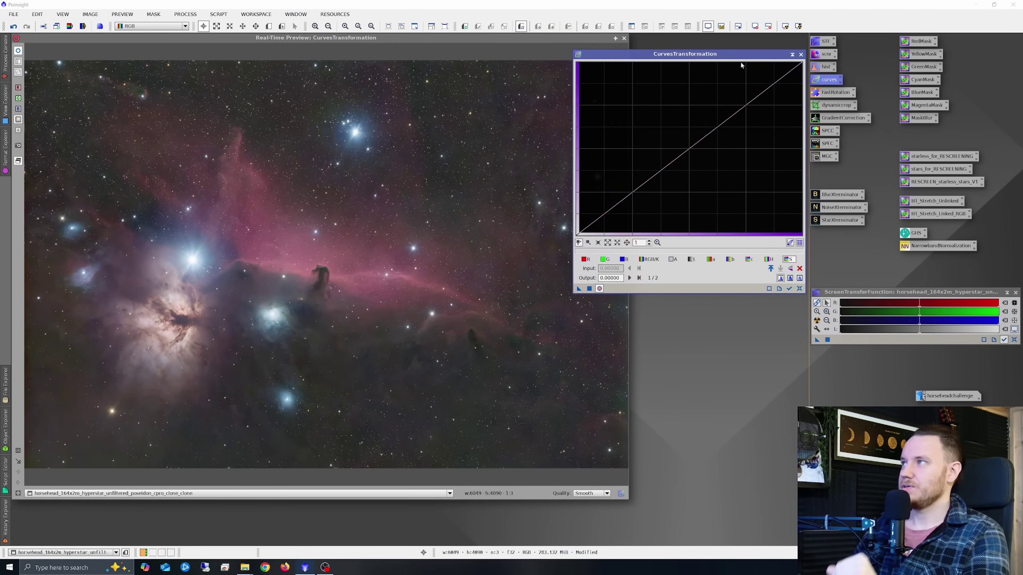
pyautogui.click(624, 39)
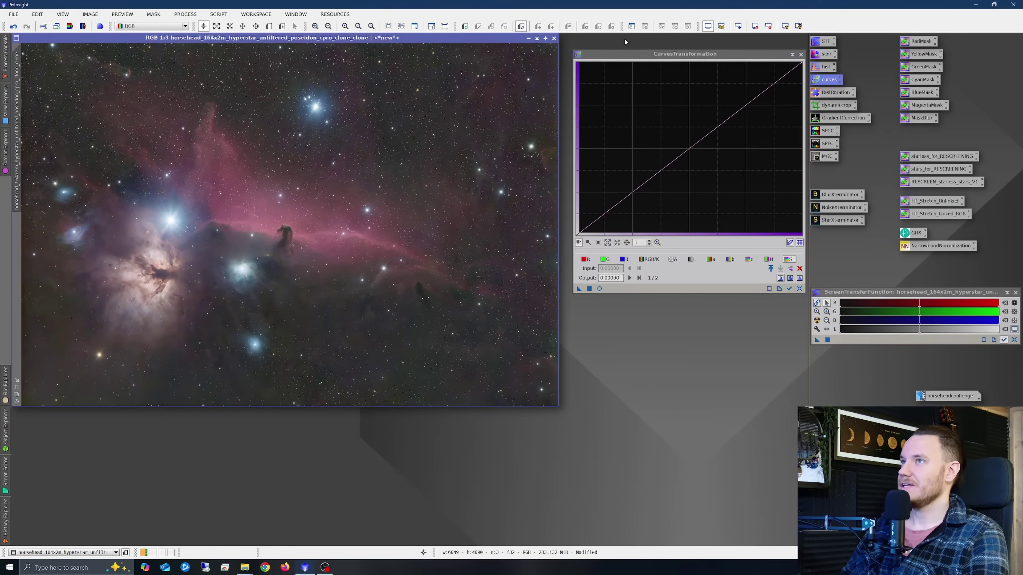
pyautogui.click(801, 55)
# - Separate the stars from the nebula with StarXTerminator, with Generate Star Image and Unscreen Stars enabled, and close the tool
pyautogui.doubleClick(853, 221)
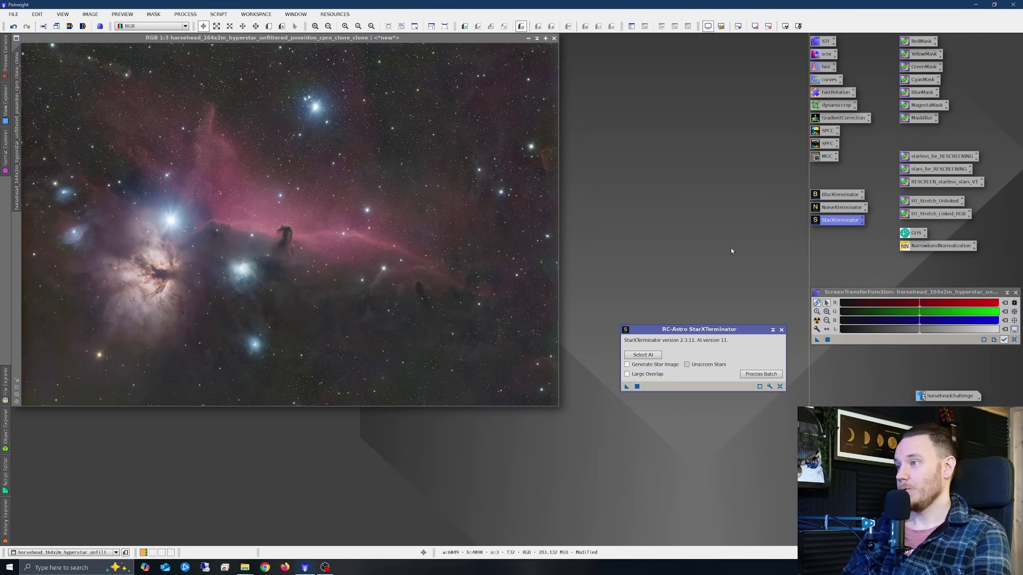
pyautogui.click(634, 366)
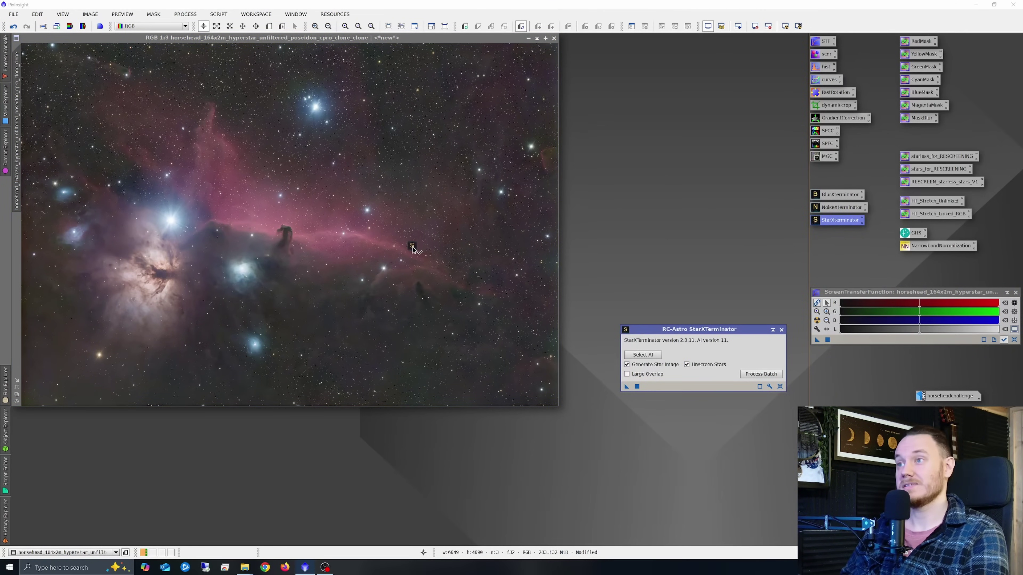
pyautogui.moveTo(412, 247); pyautogui.dragTo(412, 247)
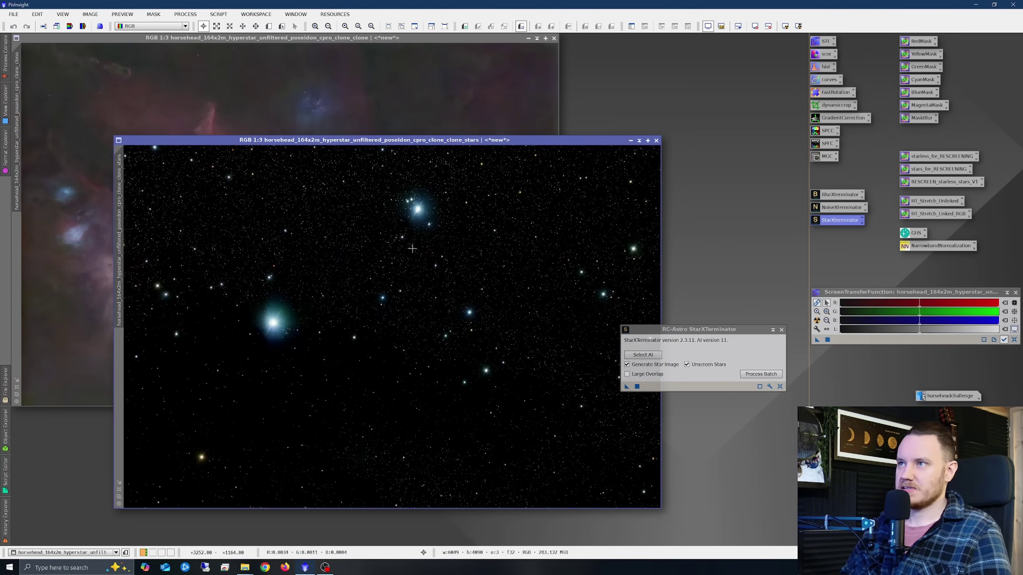
pyautogui.click(781, 329)
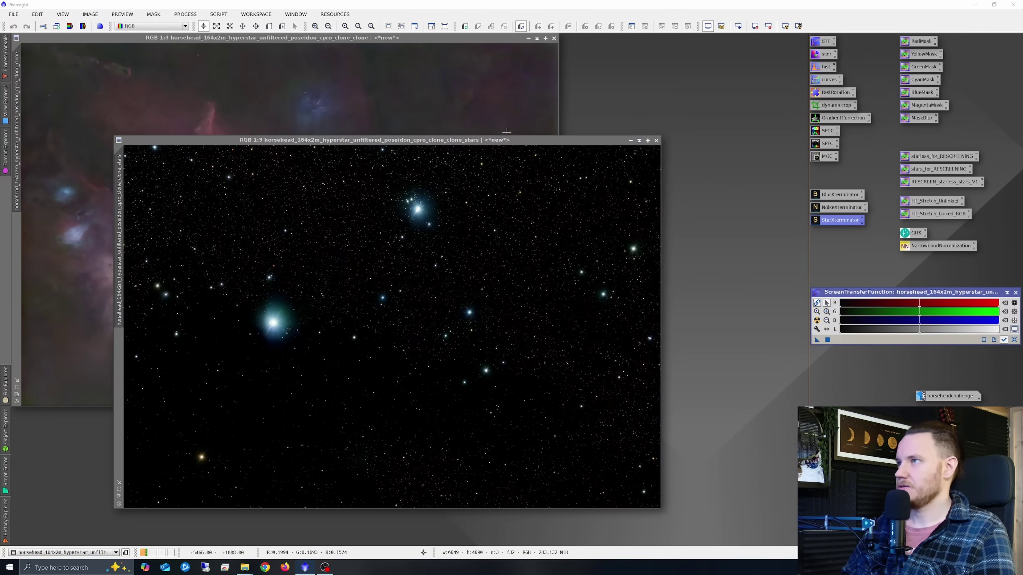
# - Move the separated stars image aside and examine the starless image close up for star-removal residue around the bright nebula areas
pyautogui.moveTo(514, 142); pyautogui.dragTo(670, 424)
pyautogui.click(382, 250)
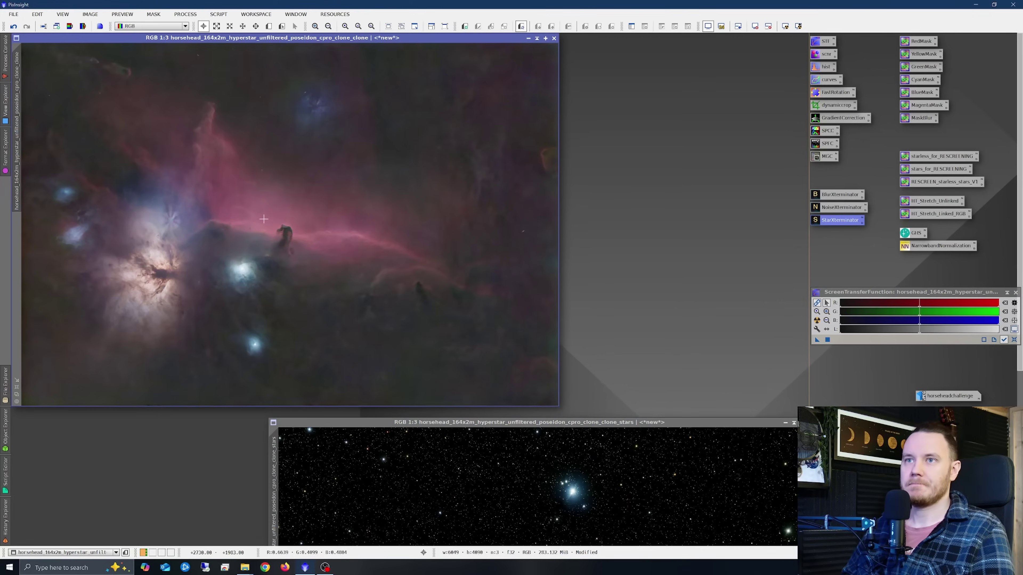
pyautogui.scroll(2, 172, 209)
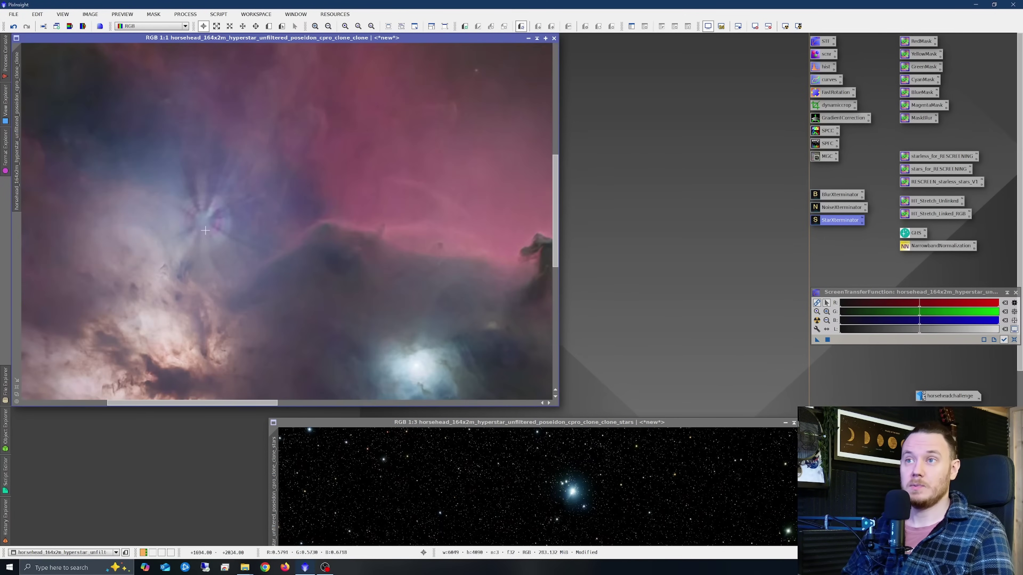
pyautogui.scroll(-2, 243, 252)
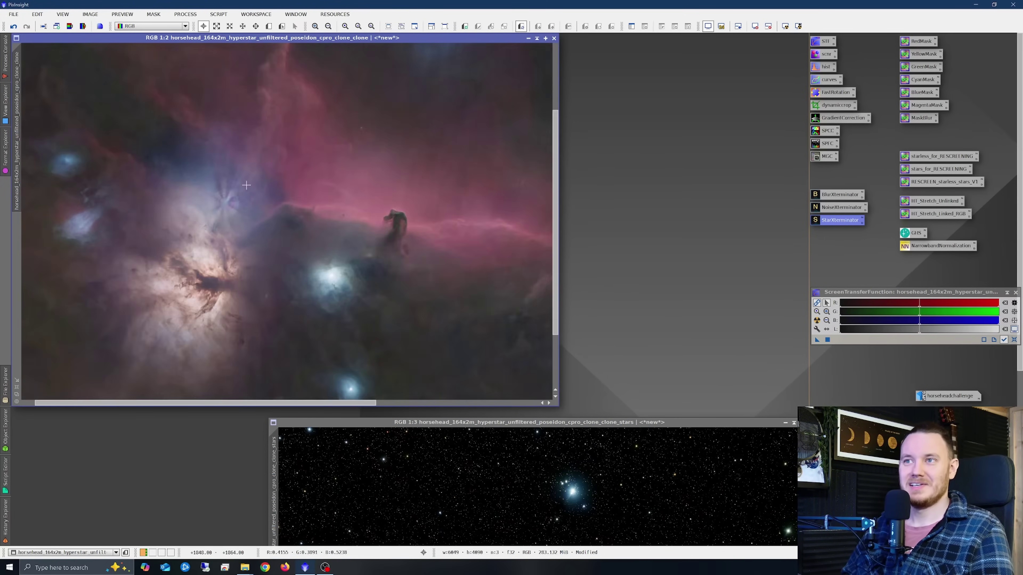
pyautogui.scroll(3, 318, 92)
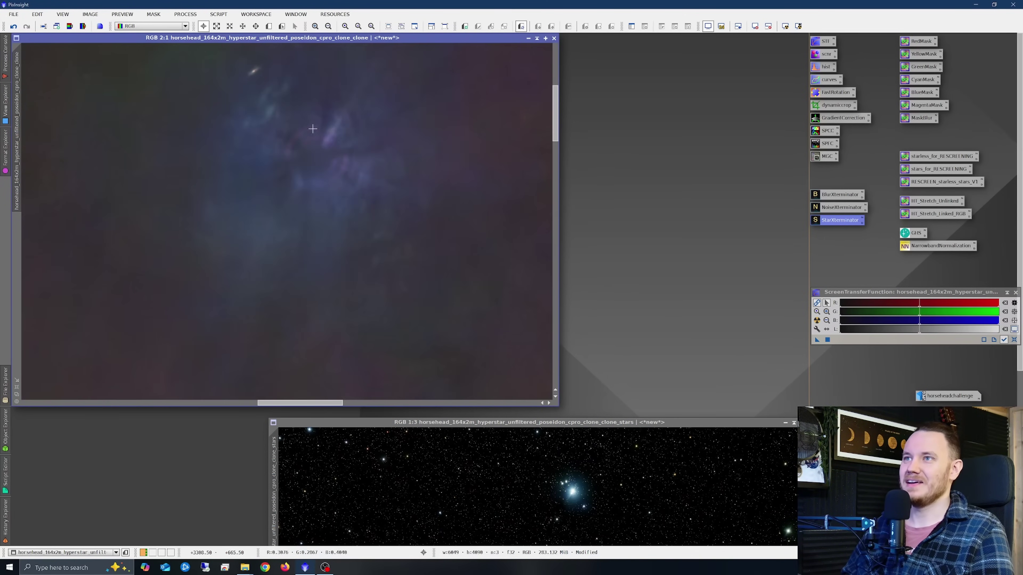
pyautogui.scroll(-3, 304, 197)
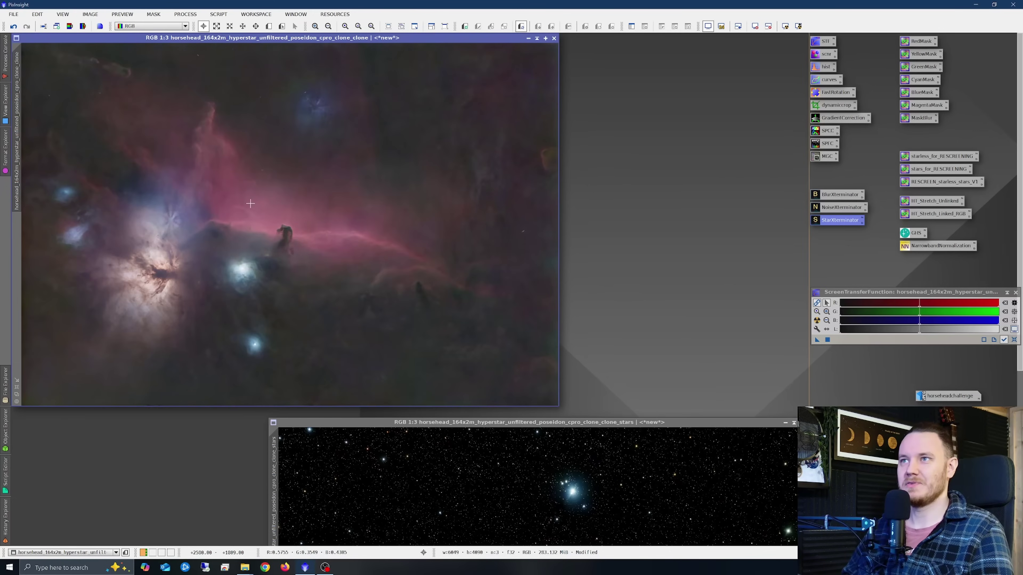
pyautogui.scroll(2, 159, 221)
pyautogui.scroll(-2, 206, 199)
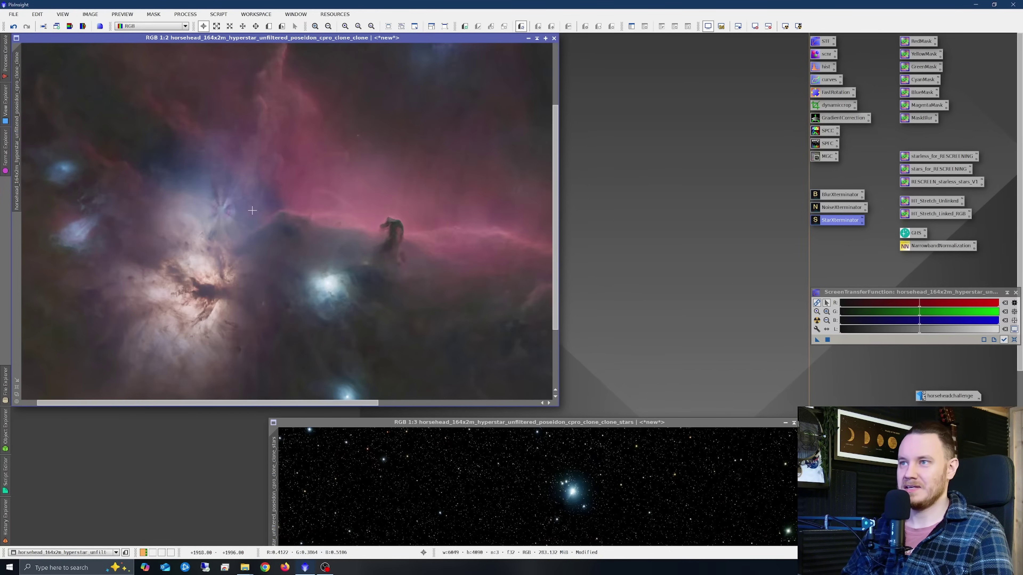
pyautogui.scroll(2, 146, 211)
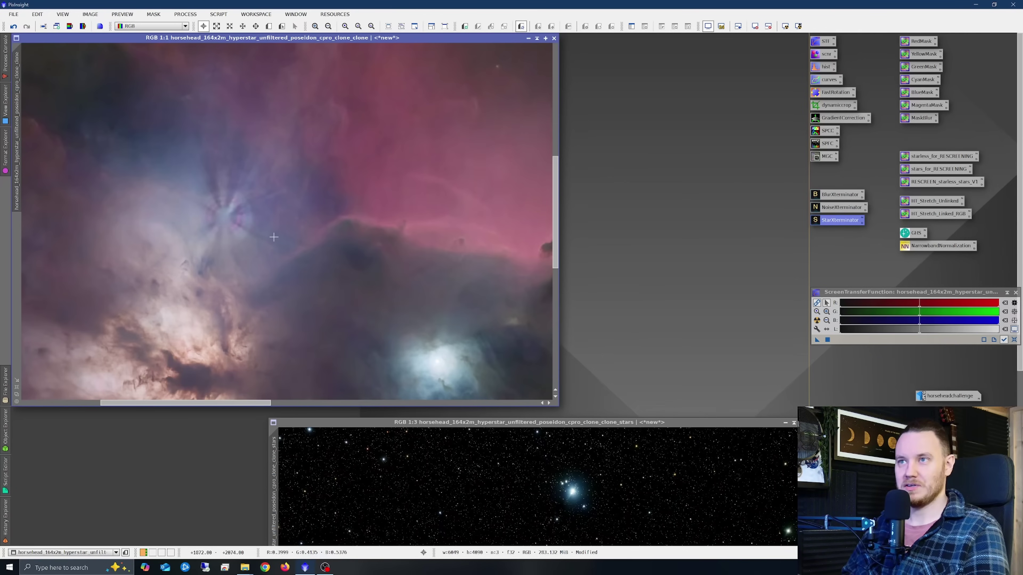
pyautogui.scroll(-2, 284, 222)
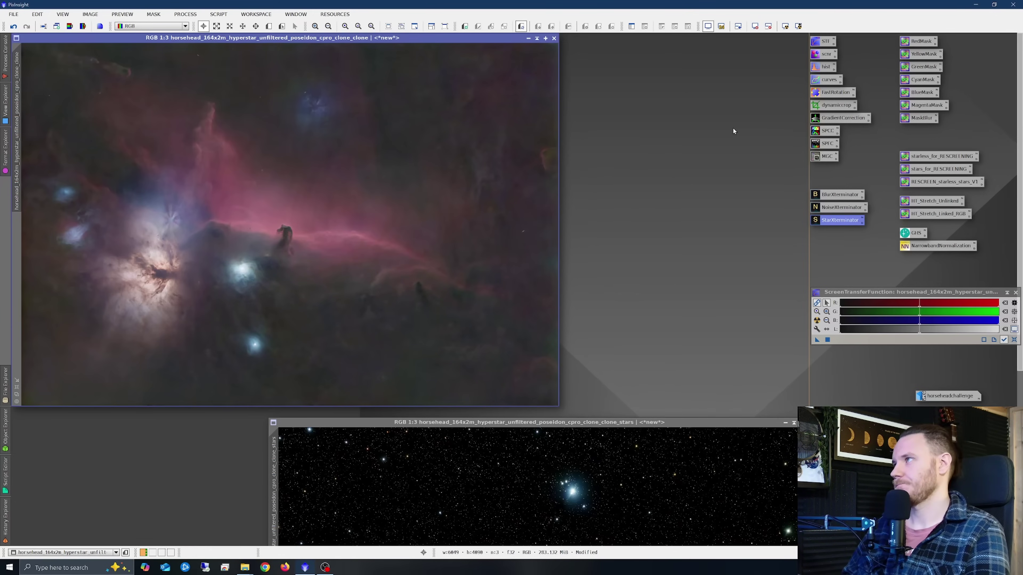
# - Shape an RGB/K S-curve in CurvesTransformation with the real-time preview, raising the midtones and adding a shadow point at input 0.23647, output 0.23430
pyautogui.doubleClick(823, 77)
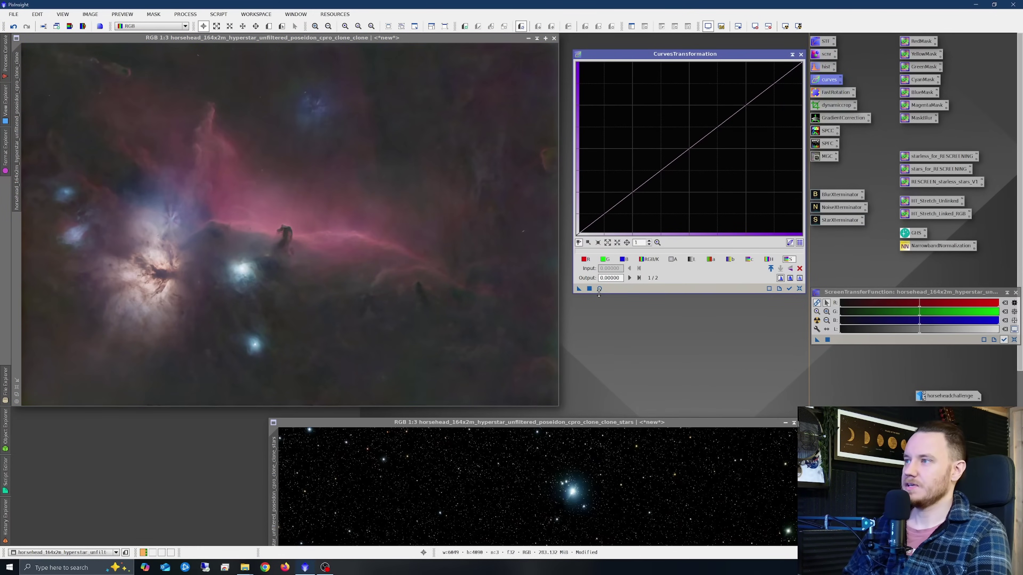
pyautogui.click(599, 289)
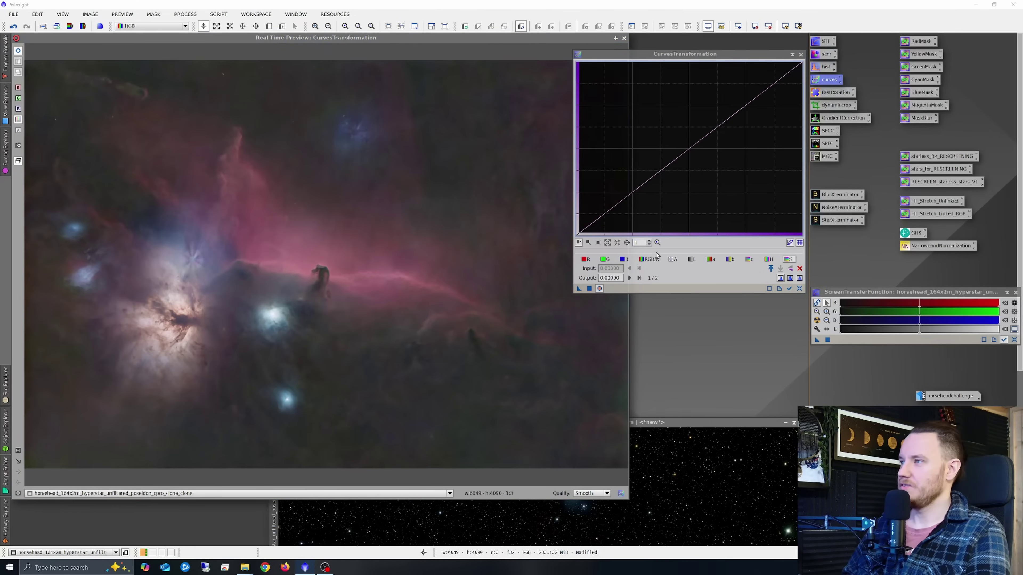
pyautogui.click(649, 260)
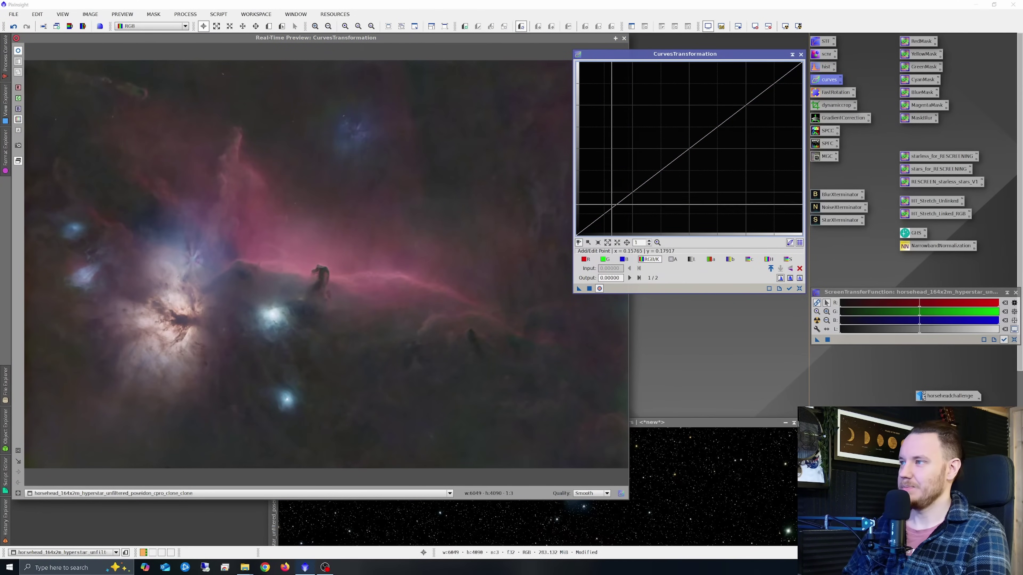
pyautogui.moveTo(696, 145); pyautogui.dragTo(692, 123)
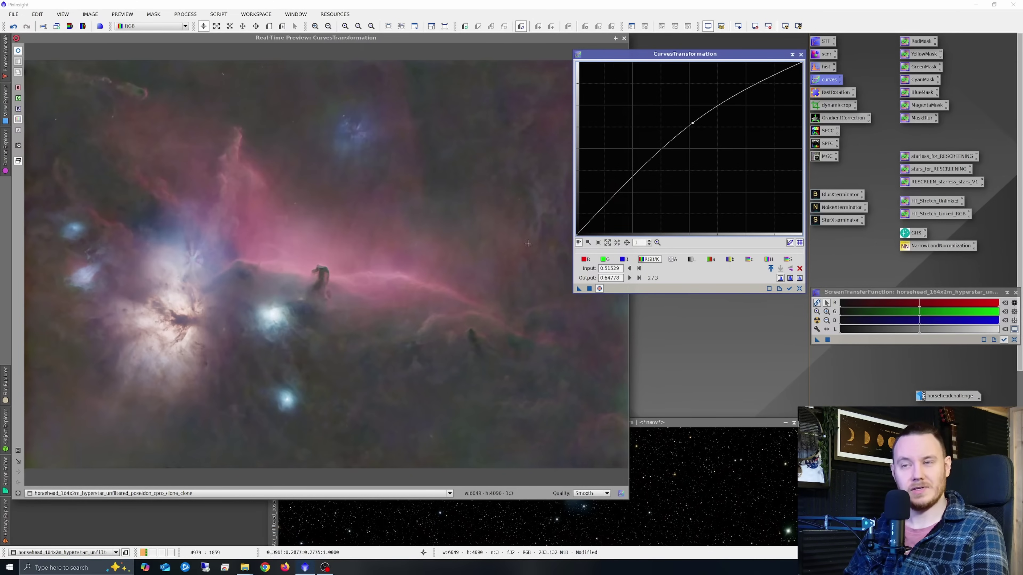
pyautogui.moveTo(694, 125); pyautogui.dragTo(694, 125)
pyautogui.moveTo(640, 185); pyautogui.dragTo(629, 195)
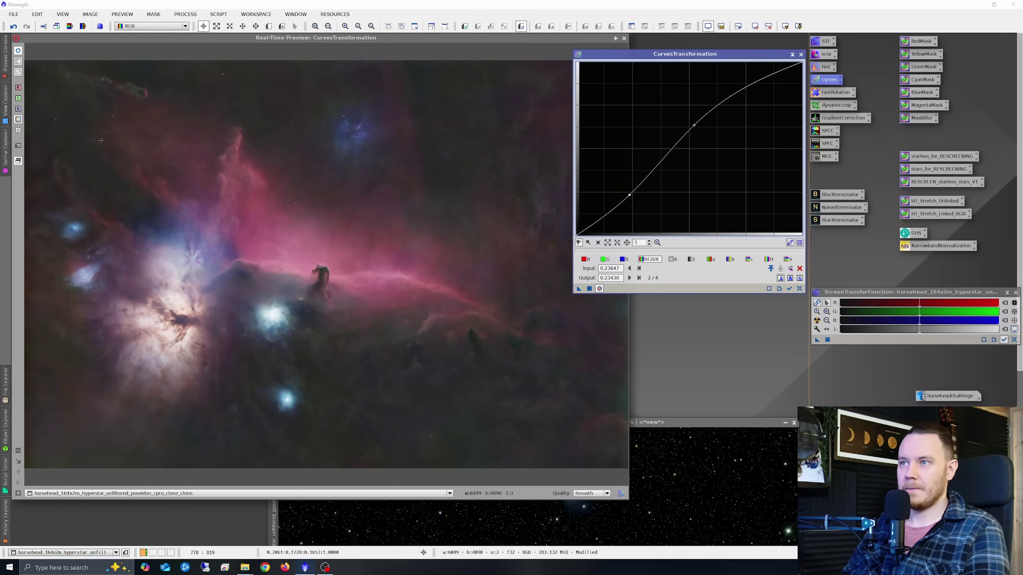
# - Compare the S-curve with the original, apply it to the starless image, reset the curve, and close CurvesTransformation and the preview
pyautogui.click(18, 51)
pyautogui.click(18, 51)
pyautogui.click(18, 51)
pyautogui.click(18, 52)
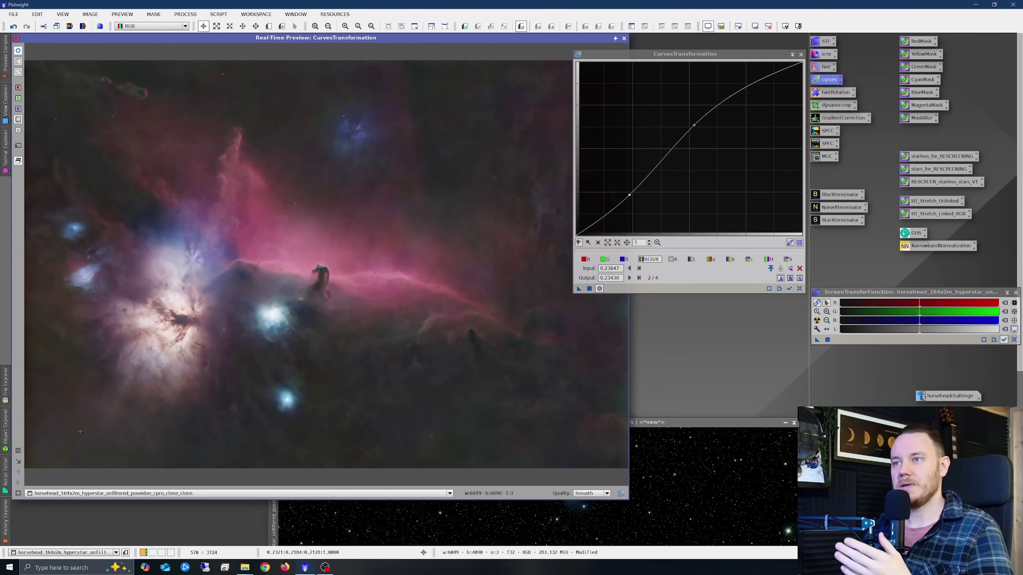
pyautogui.moveTo(180, 286); pyautogui.dragTo(335, 385)
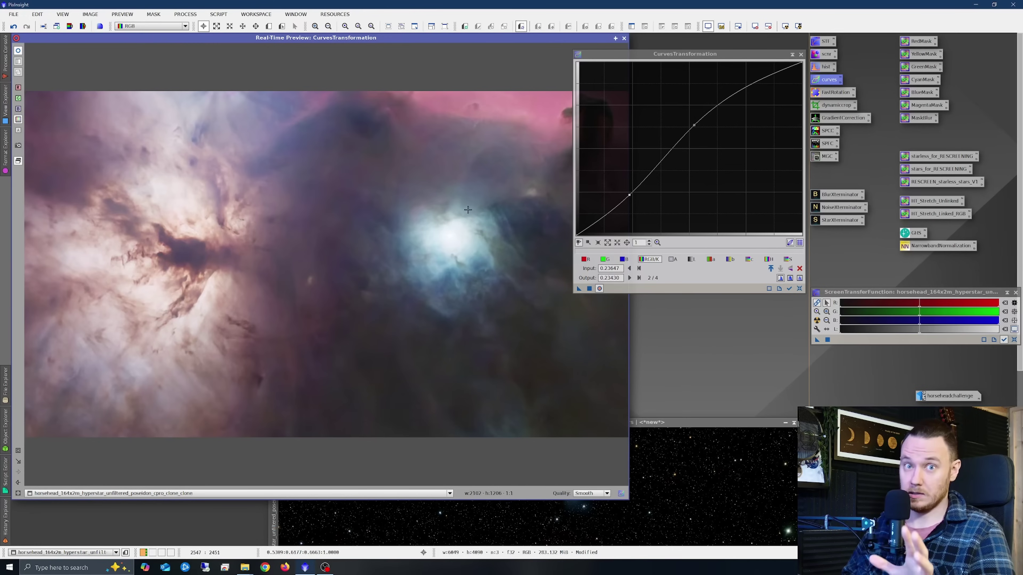
pyautogui.click(589, 289)
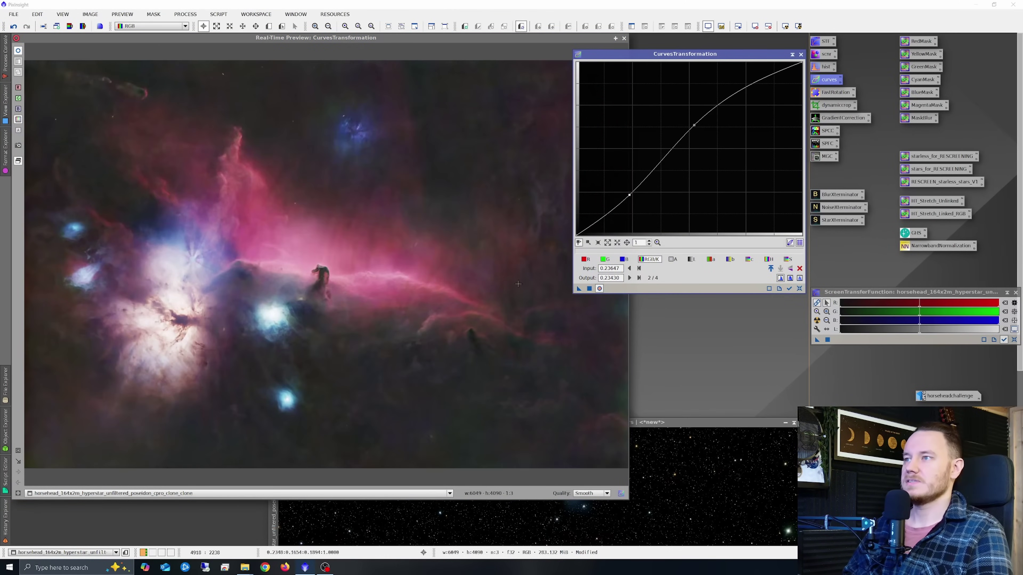
pyautogui.click(800, 289)
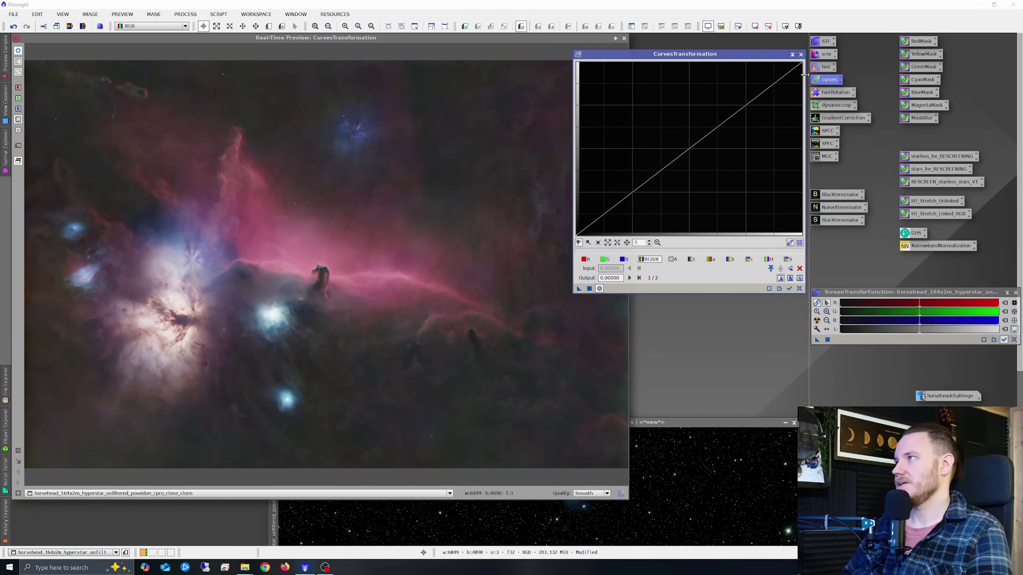
pyautogui.click(801, 55)
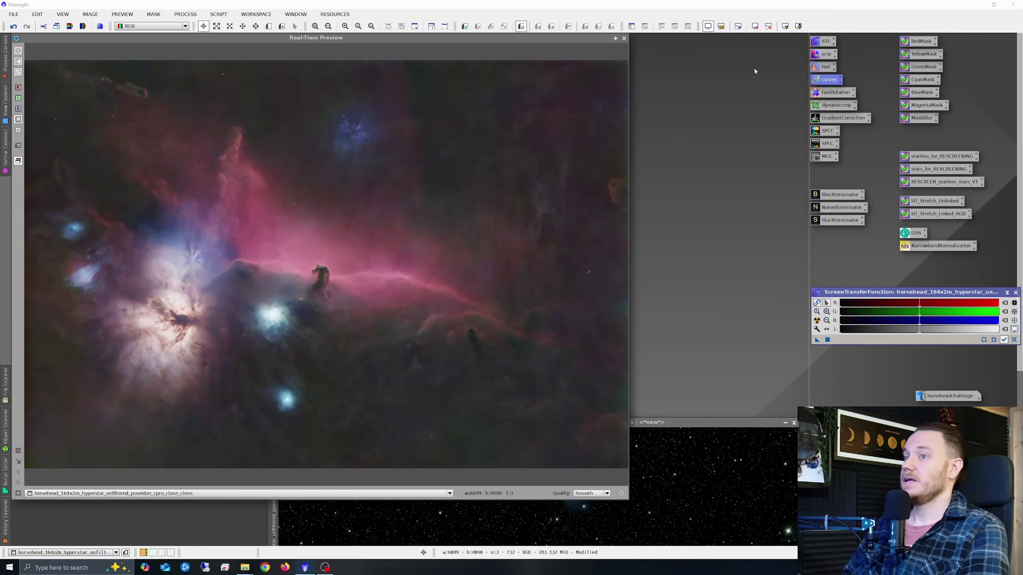
pyautogui.click(623, 38)
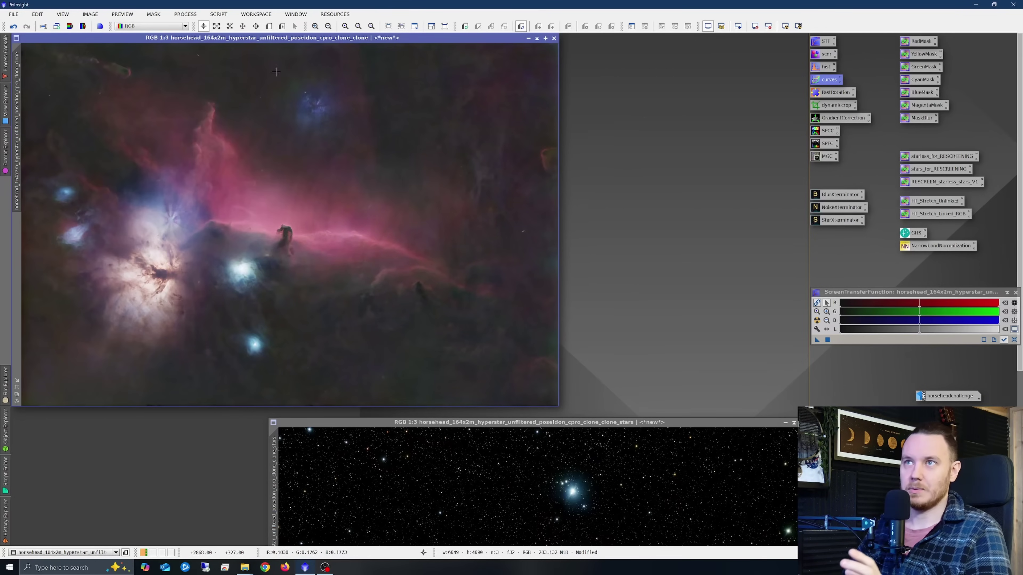
# - Open RangeSelection with the real-time preview on the starless image, reset its settings, and enable Screening
pyautogui.click(186, 15)
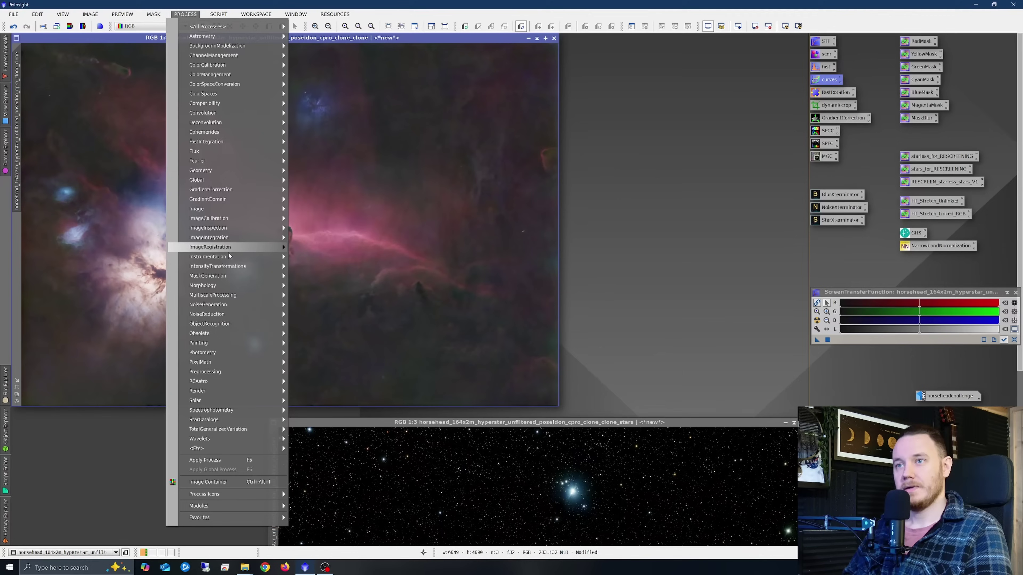
pyautogui.moveTo(233, 276)
pyautogui.click(316, 277)
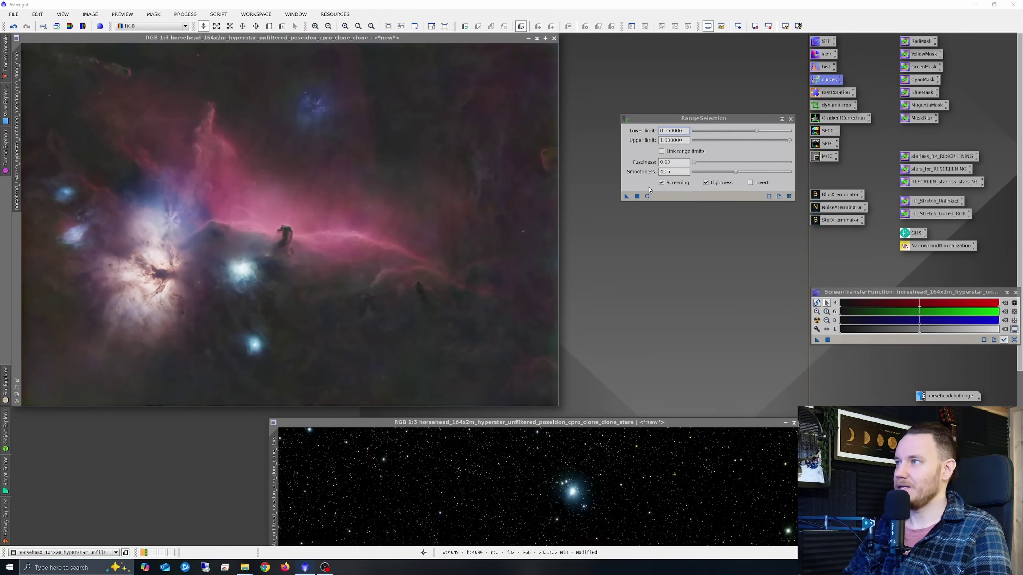
pyautogui.click(647, 196)
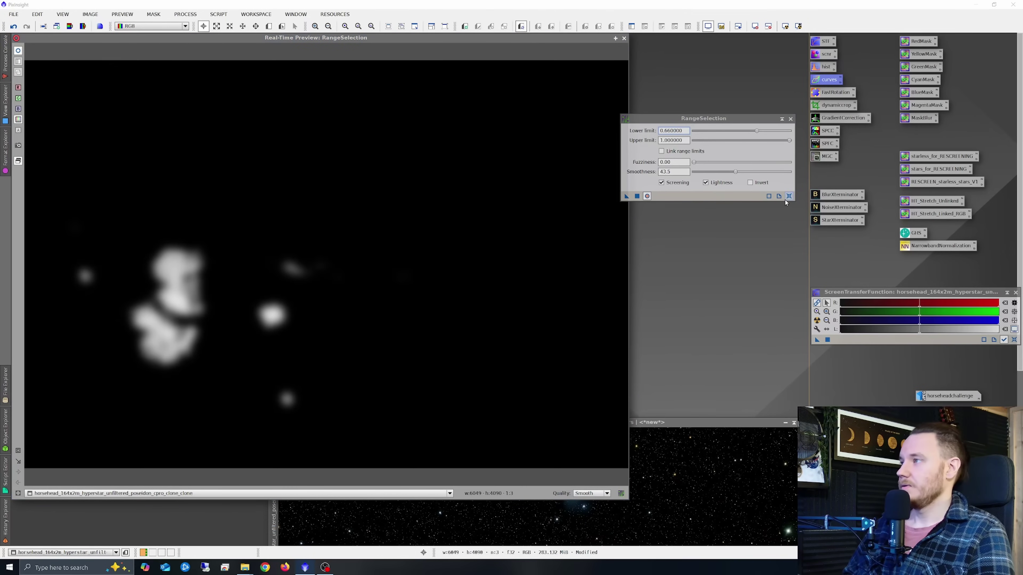
pyautogui.click(788, 197)
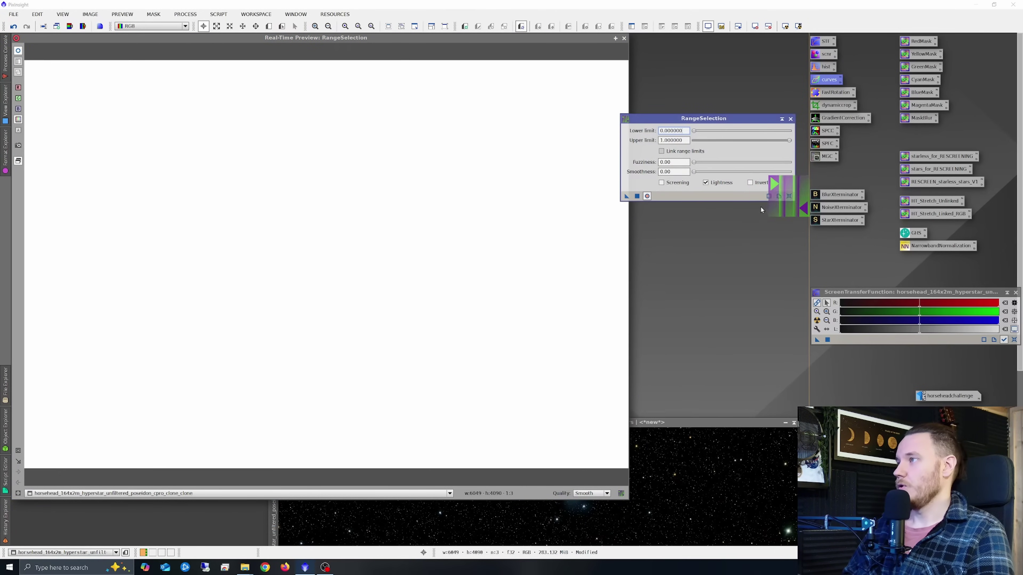
pyautogui.click(661, 183)
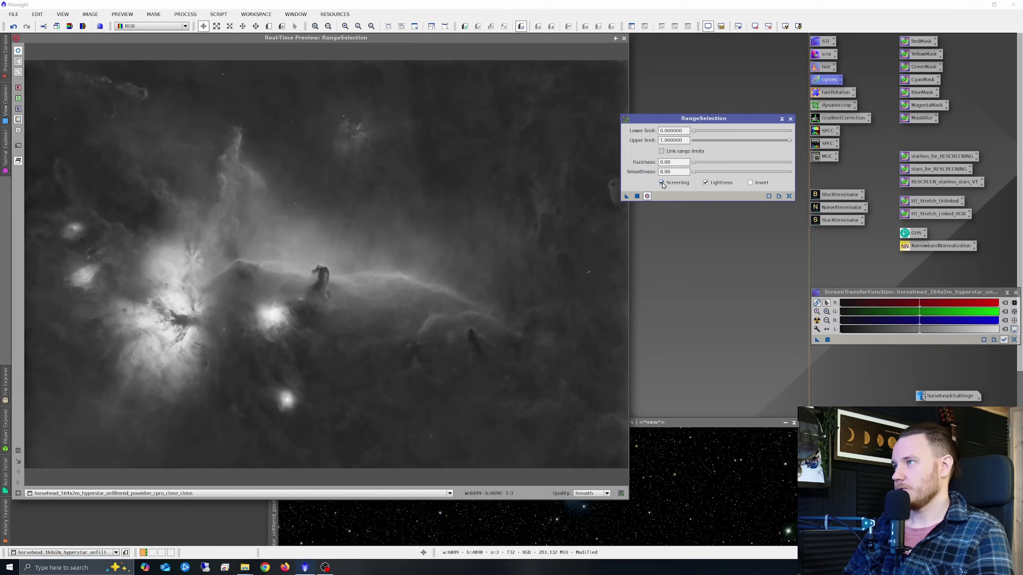
# - Create a range mask of the brightest nebula areas with lower limit 0.76 and smoothness about 60, reset RangeSelection, and close the preview
pyautogui.moveTo(695, 132); pyautogui.dragTo(767, 150)
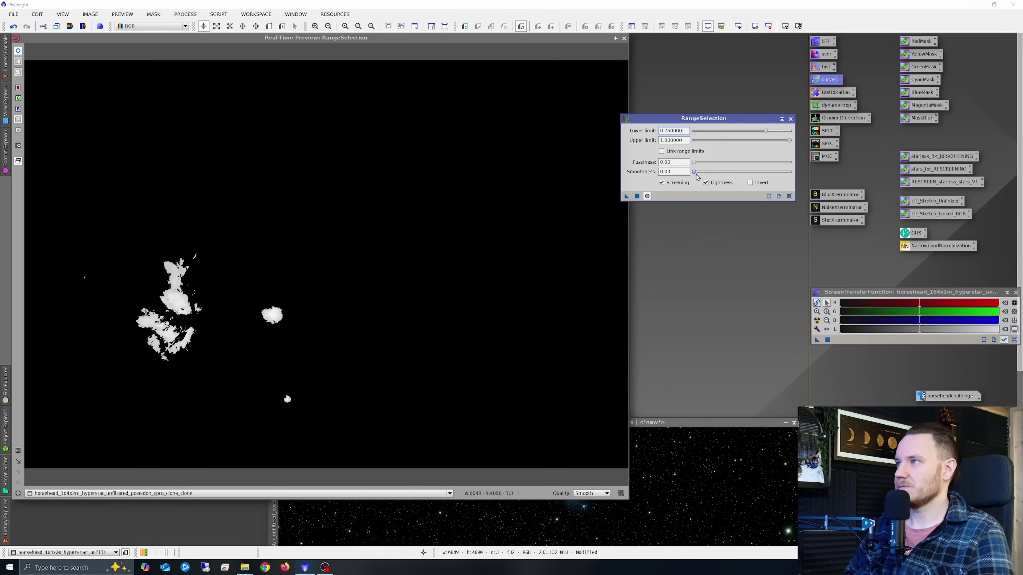
pyautogui.moveTo(696, 174); pyautogui.dragTo(759, 177)
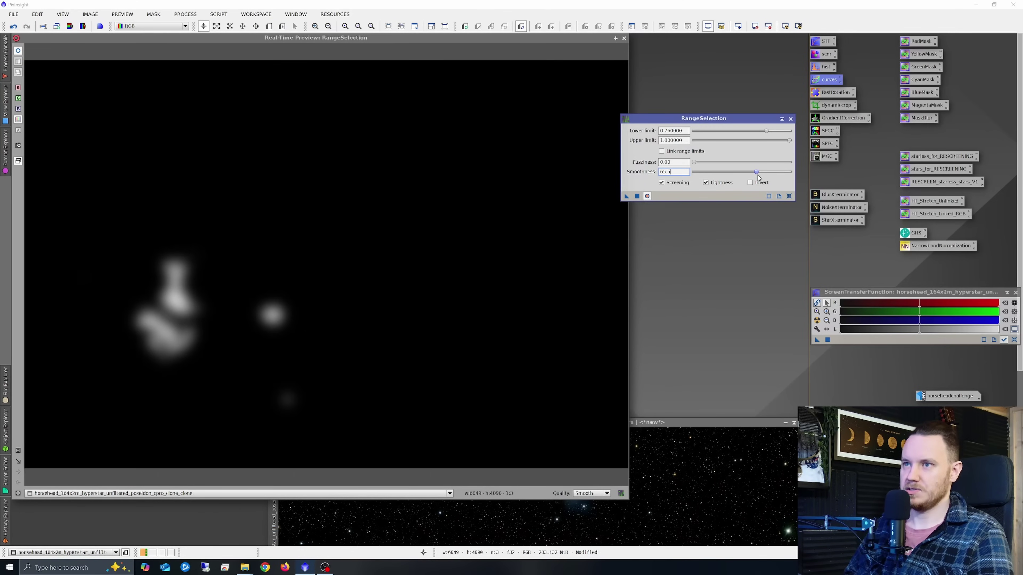
pyautogui.click(637, 197)
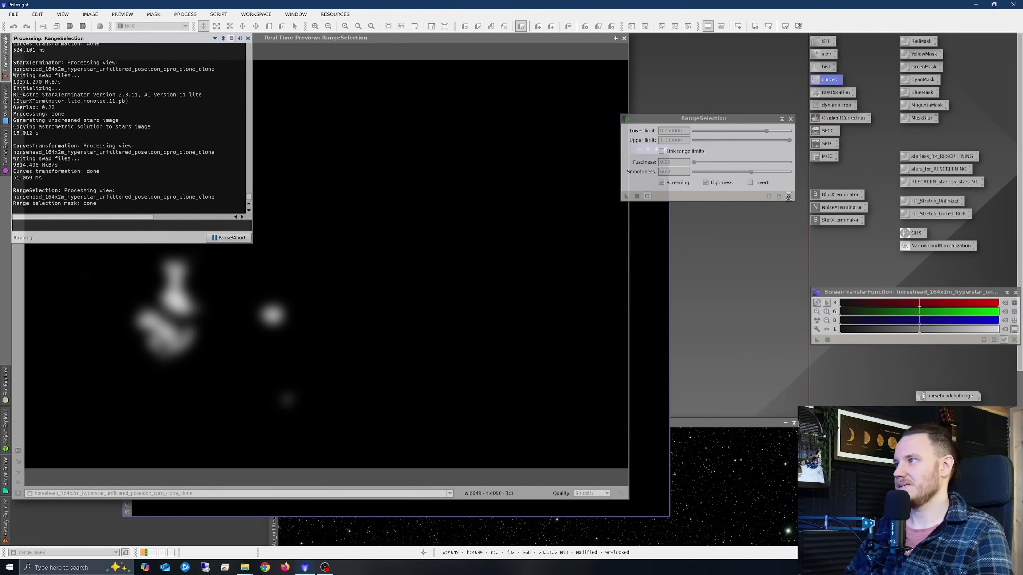
pyautogui.click(788, 196)
pyautogui.click(624, 38)
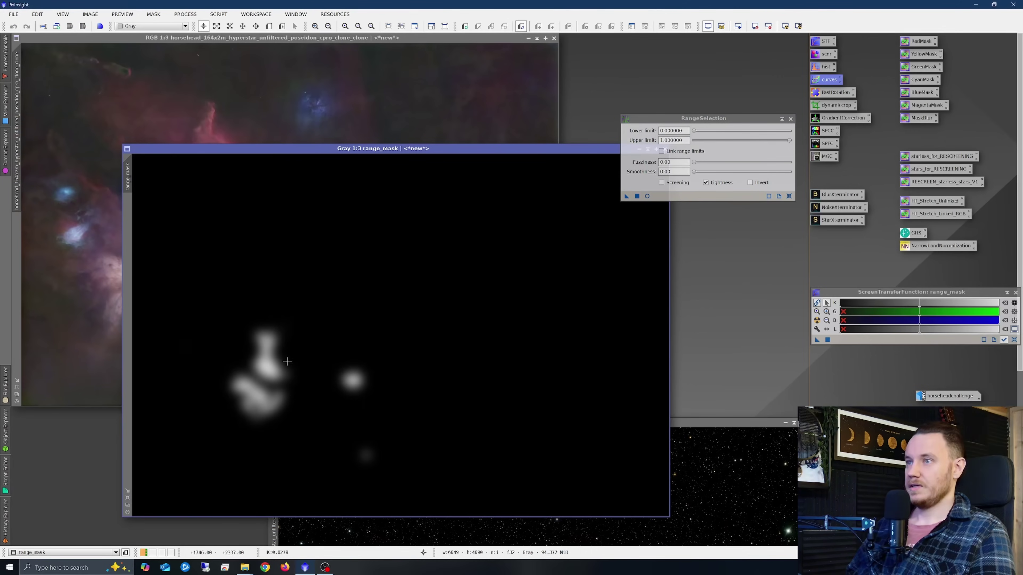
# - Apply range_mask as the mask of the starless image and close RangeSelection
pyautogui.moveTo(127, 177); pyautogui.dragTo(21, 231)
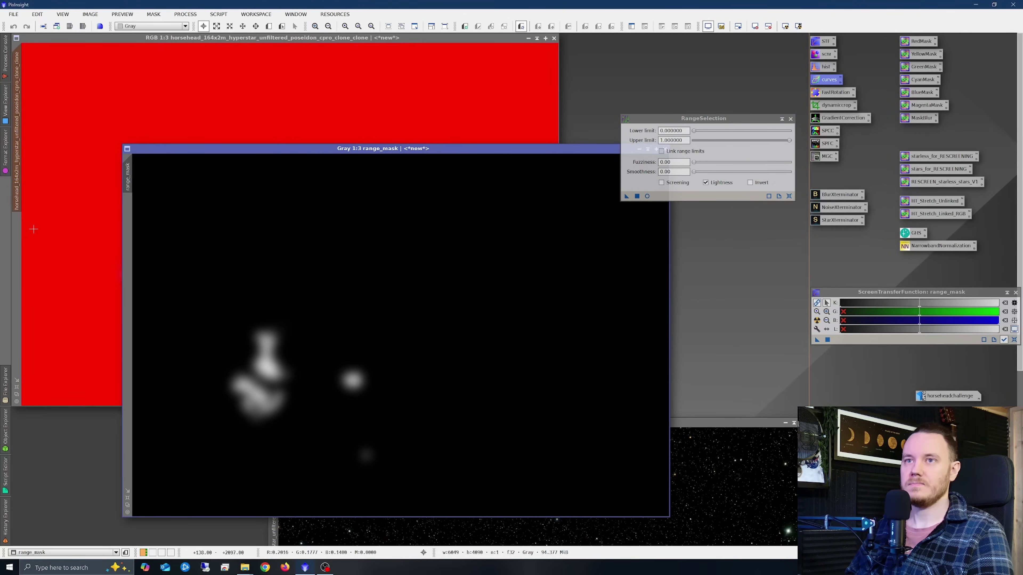
pyautogui.click(69, 177)
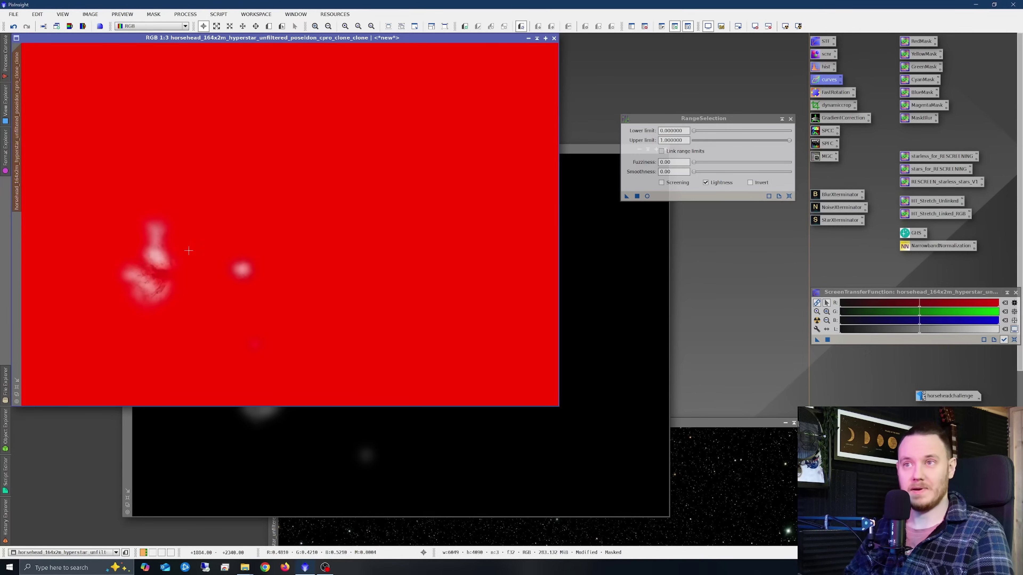
pyautogui.click(790, 119)
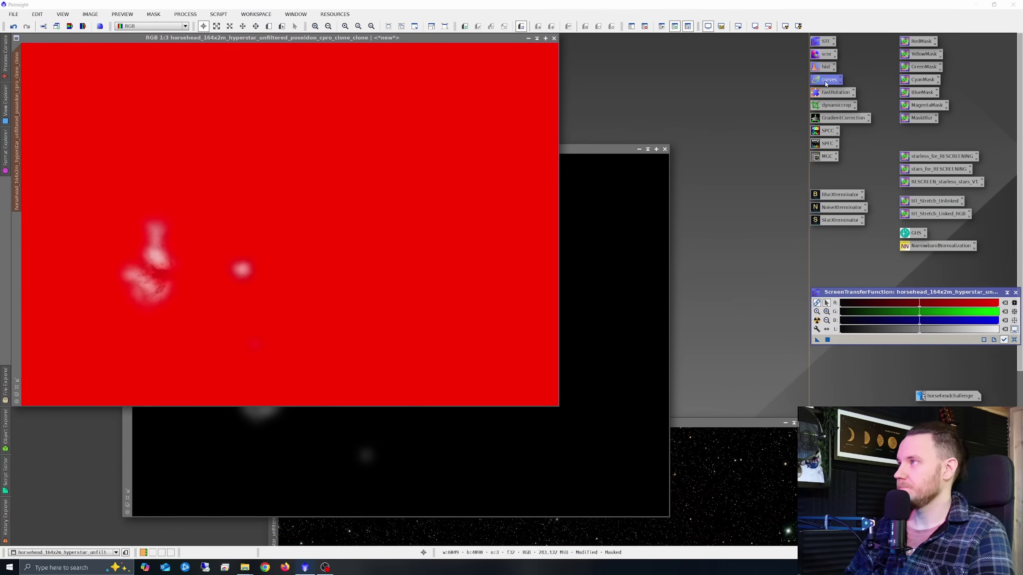
# - Open CurvesTransformation with the real-time preview on the masked starless image and lower the RGB/K curve to about output 0.45 at input 0.66
pyautogui.doubleClick(823, 80)
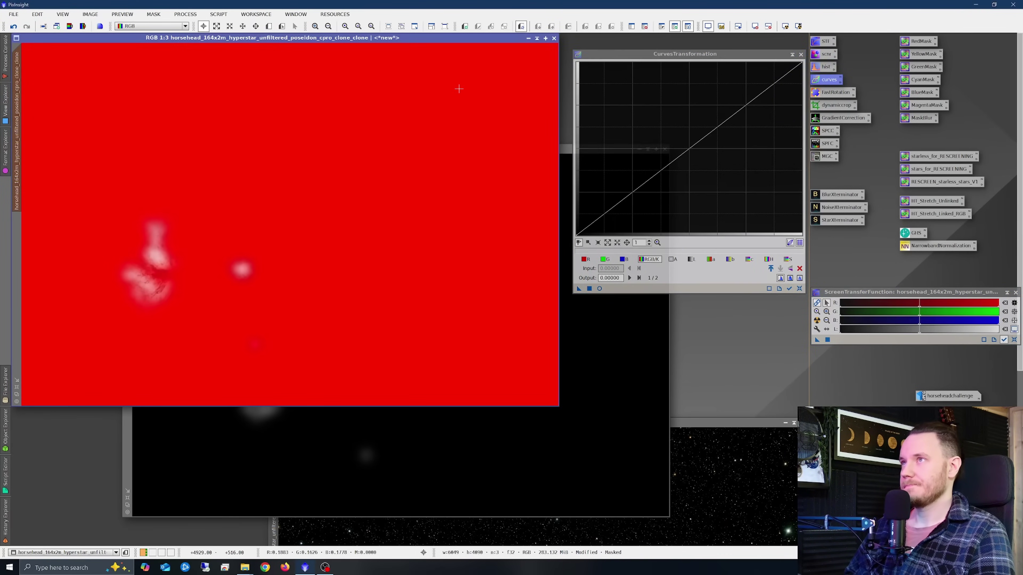
pyautogui.click(600, 289)
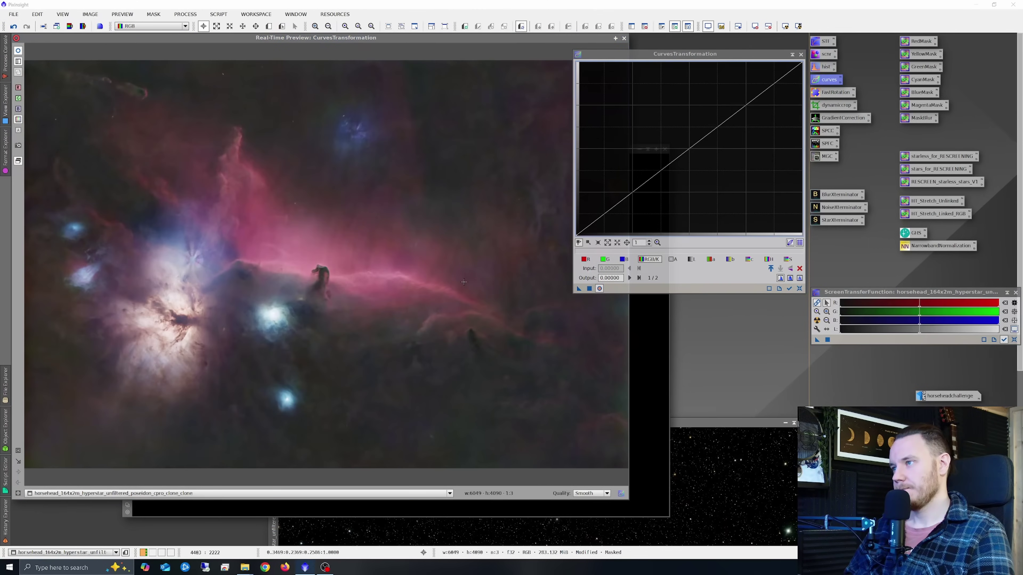
pyautogui.click(141, 369)
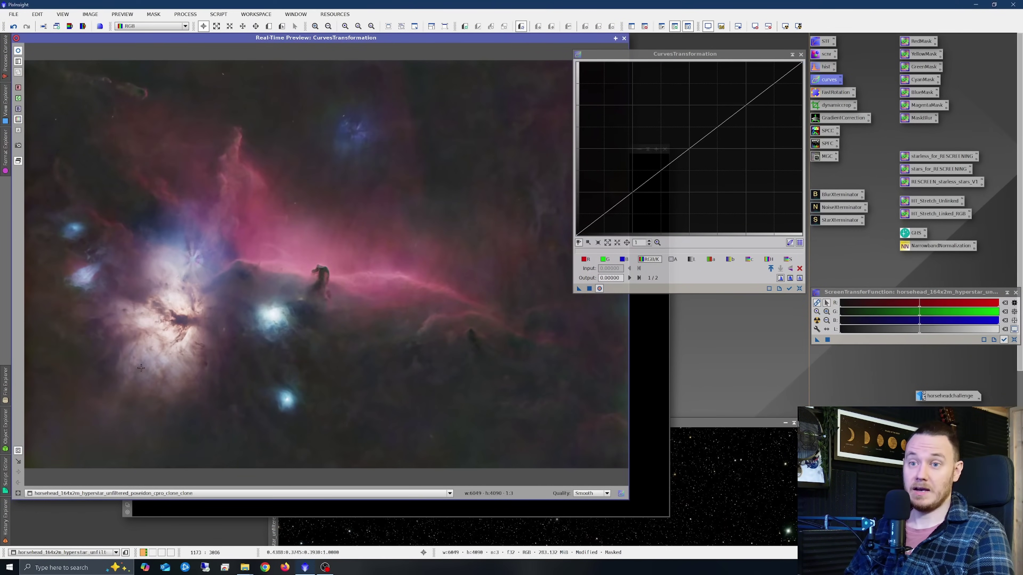
pyautogui.moveTo(98, 210); pyautogui.dragTo(372, 401)
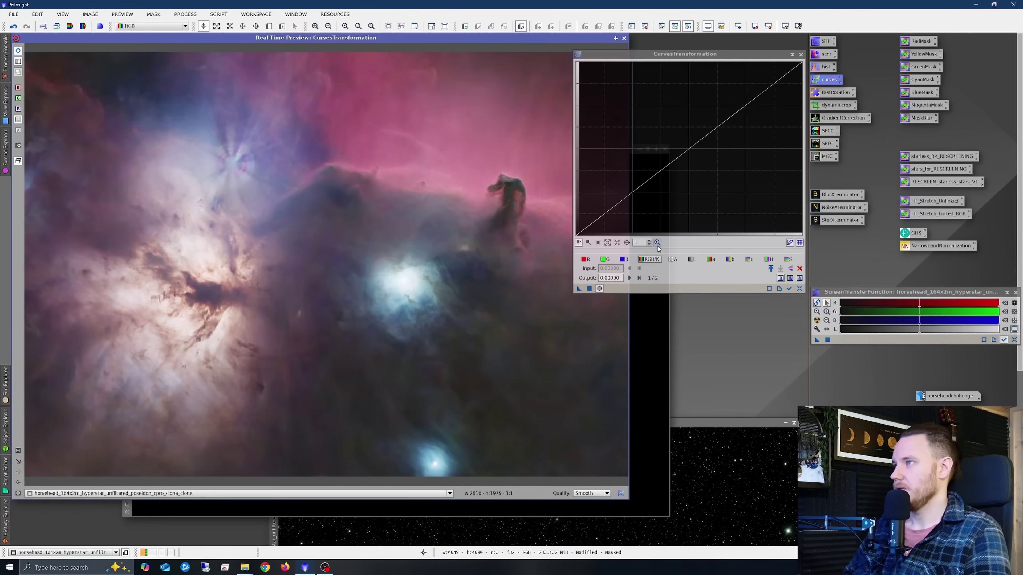
pyautogui.moveTo(698, 140); pyautogui.dragTo(726, 157)
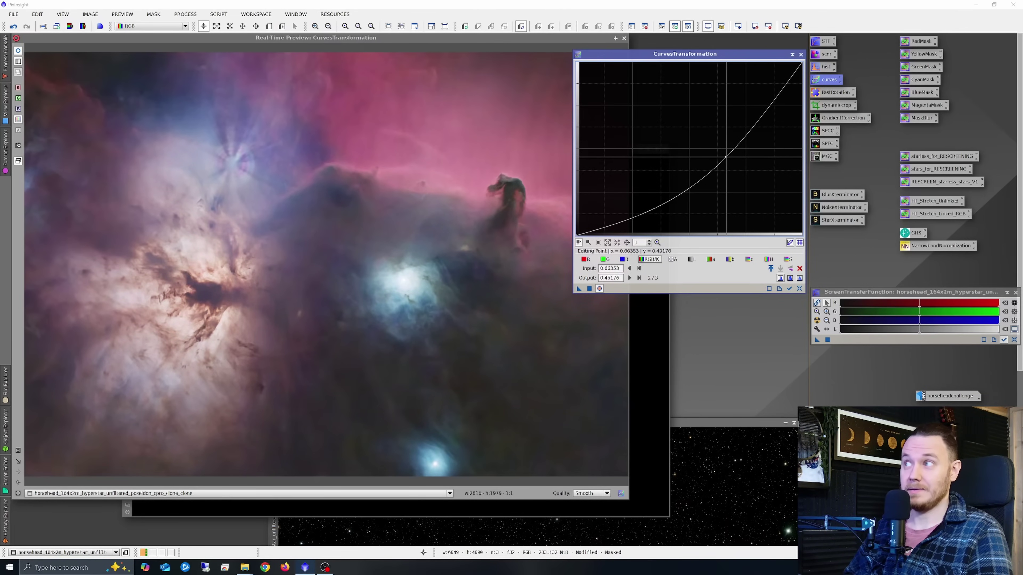
# - Compare the highlight curve with the original in the preview, examining the Flame Nebula and the bright blue reflection nebula
pyautogui.click(18, 51)
pyautogui.click(18, 50)
pyautogui.click(18, 50)
pyautogui.click(18, 51)
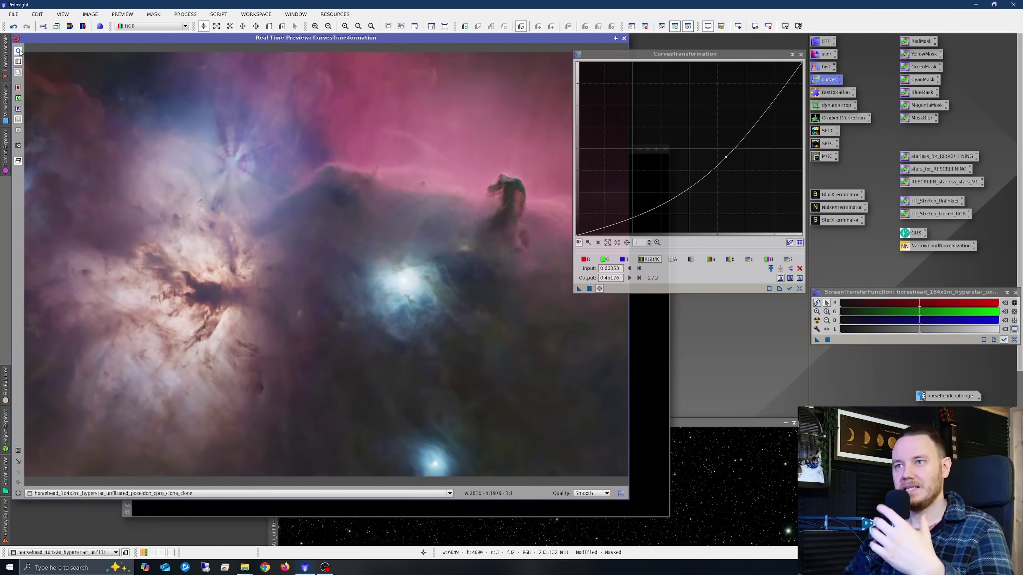
pyautogui.click(19, 51)
pyautogui.click(18, 50)
pyautogui.click(18, 50)
pyautogui.click(18, 50)
pyautogui.click(18, 50)
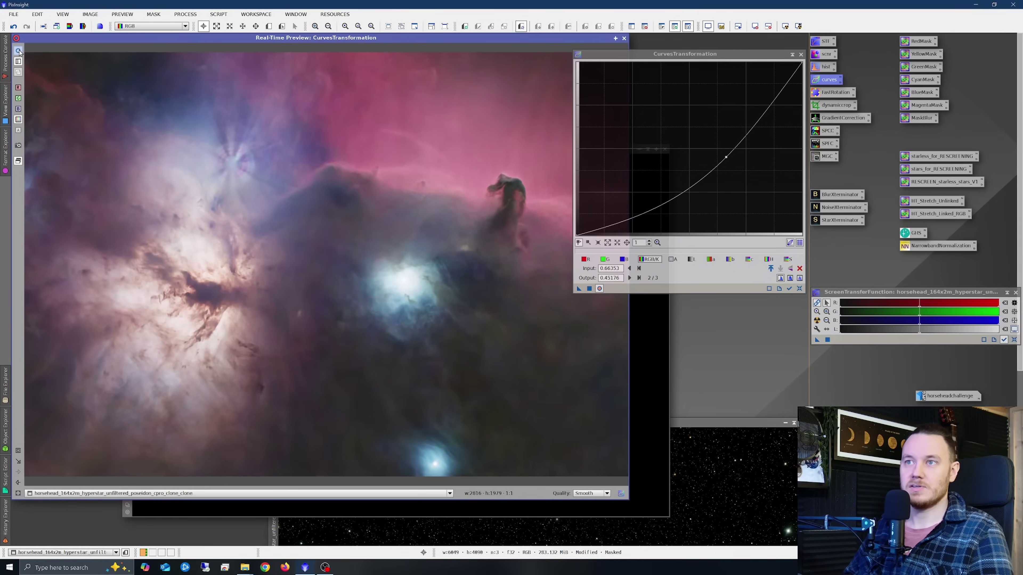
pyautogui.click(18, 51)
pyautogui.click(18, 51)
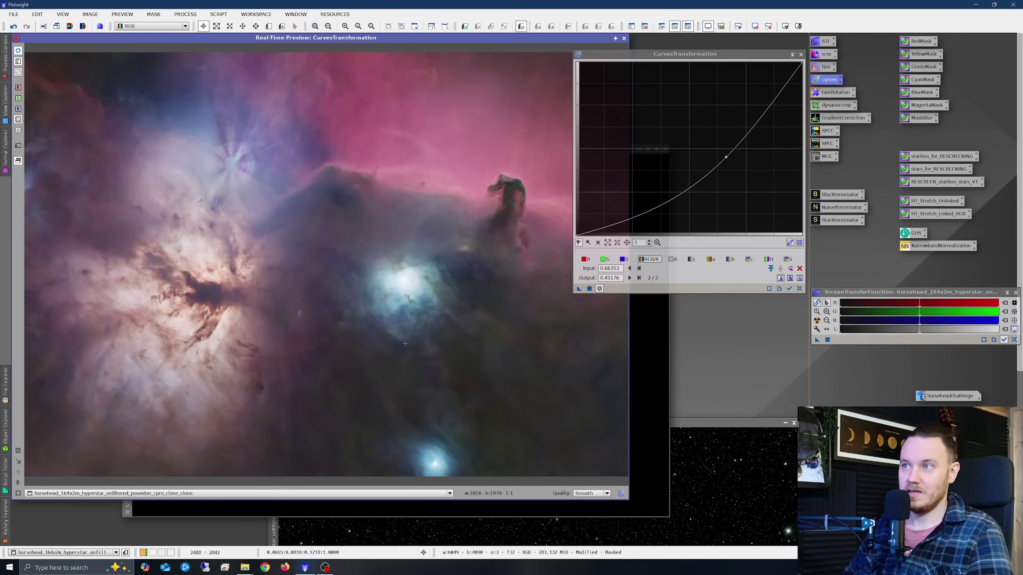
pyautogui.moveTo(363, 243); pyautogui.dragTo(477, 338)
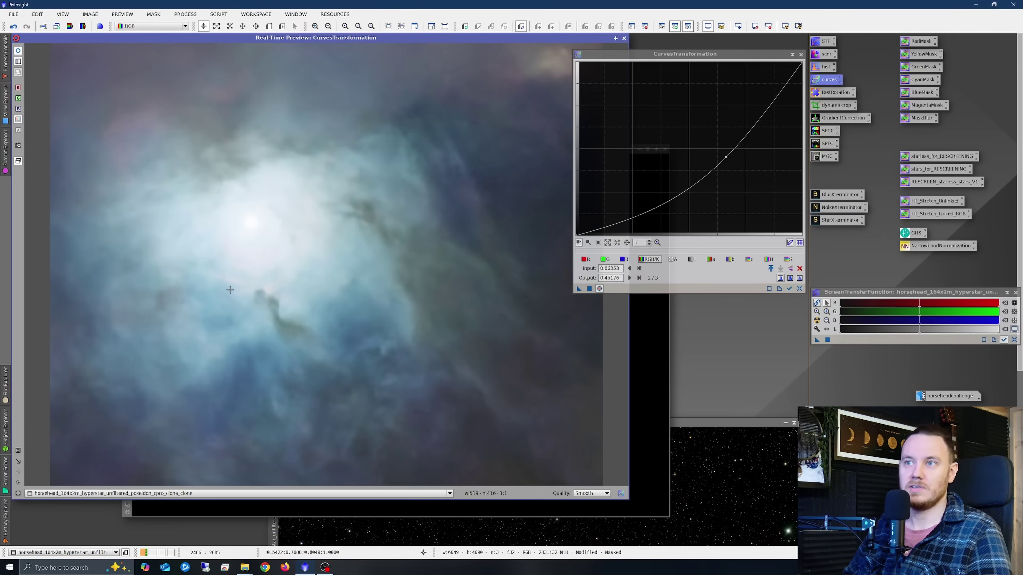
pyautogui.click(17, 493)
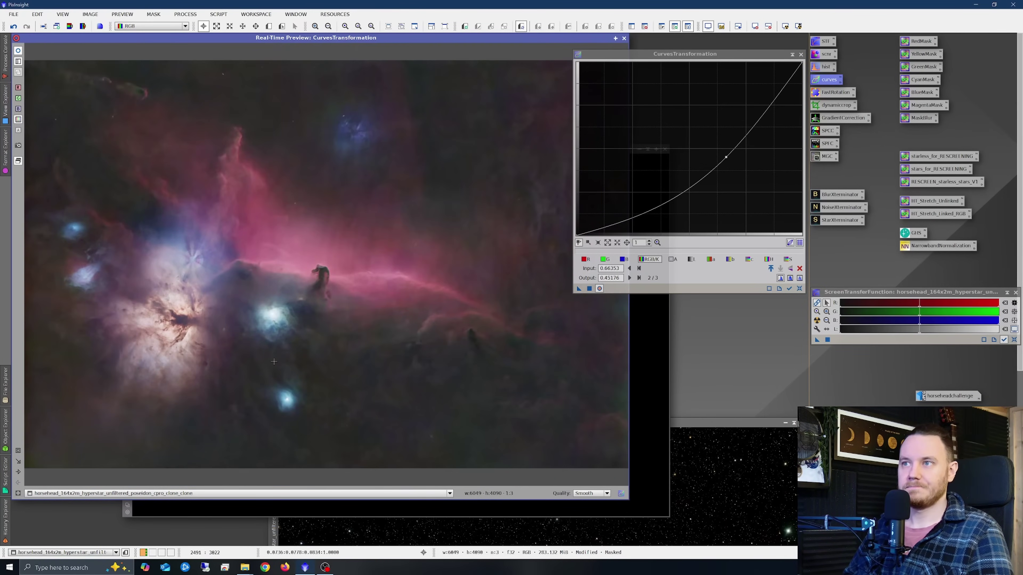
# - Apply the highlight curve to the starless image, reset the curve, and close CurvesTransformation and the preview
pyautogui.click(589, 292)
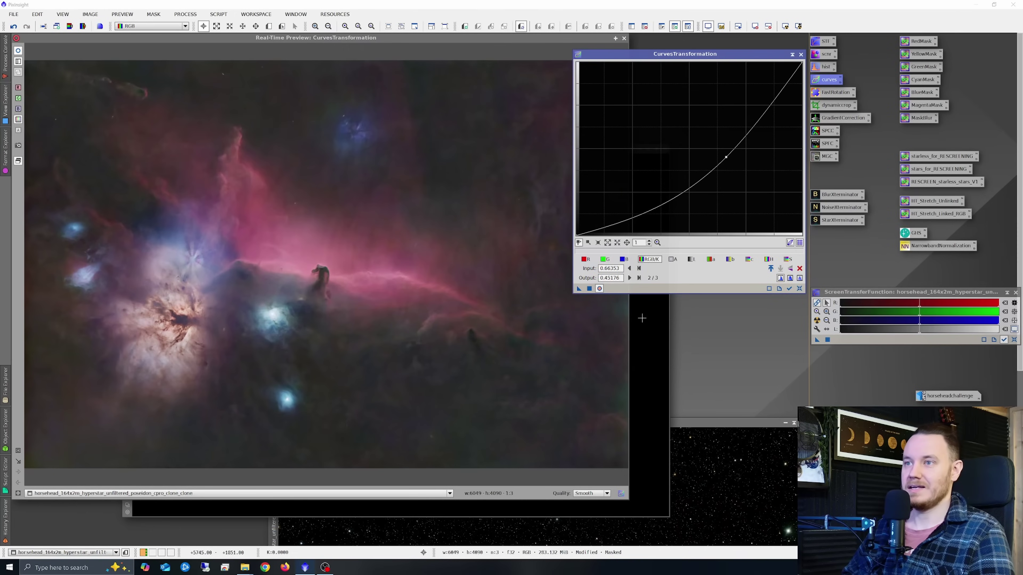
pyautogui.click(799, 288)
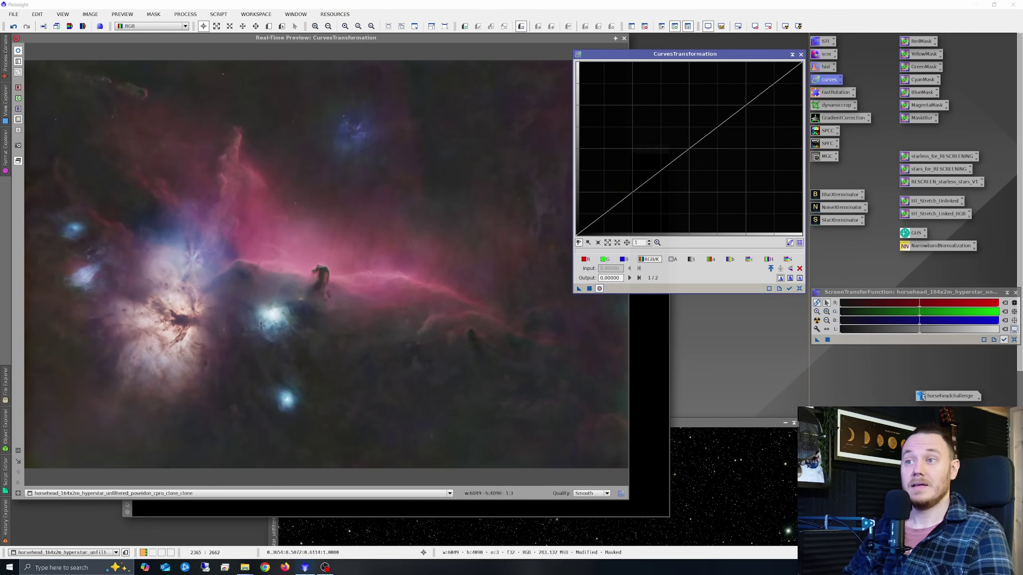
pyautogui.click(801, 54)
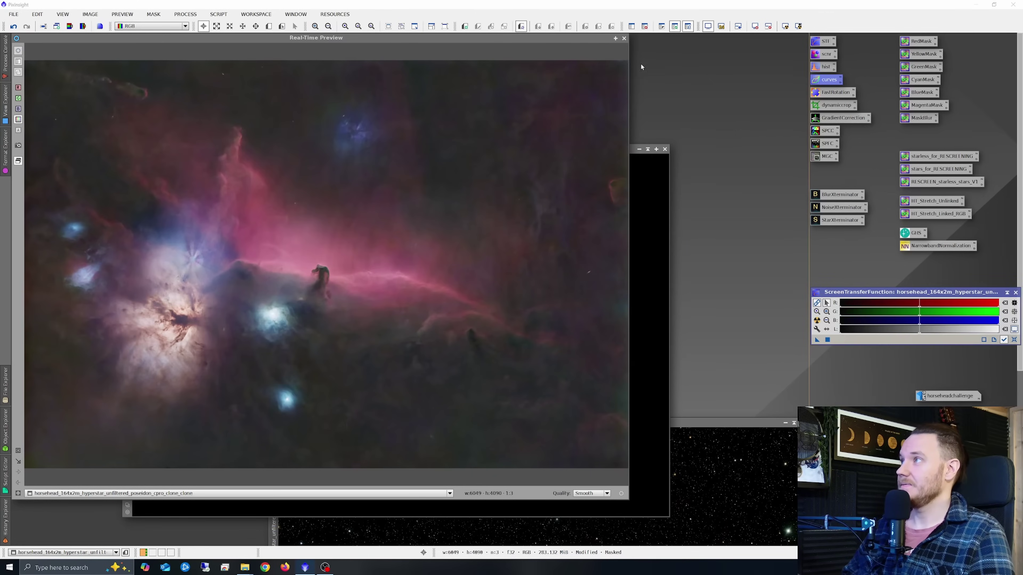
pyautogui.click(624, 38)
# - Close the range_mask image to remove the mask from the starless image
pyautogui.click(662, 153)
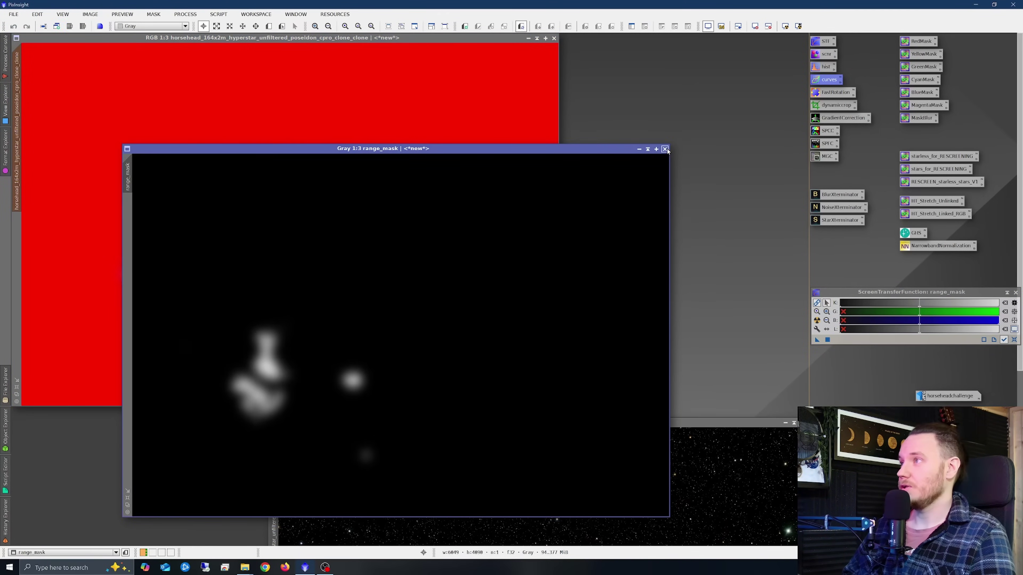
pyautogui.click(664, 149)
pyautogui.click(527, 314)
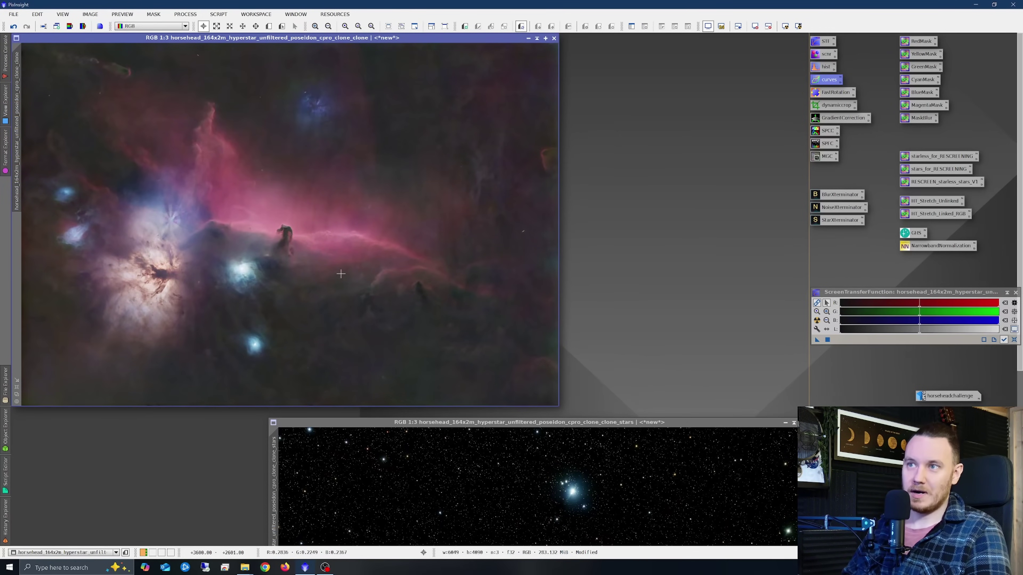
# - Boost the starless image's saturation with a curve point near input 0.49, output 0.53, reset the curve, and close CurvesTransformation and the preview
pyautogui.doubleClick(822, 82)
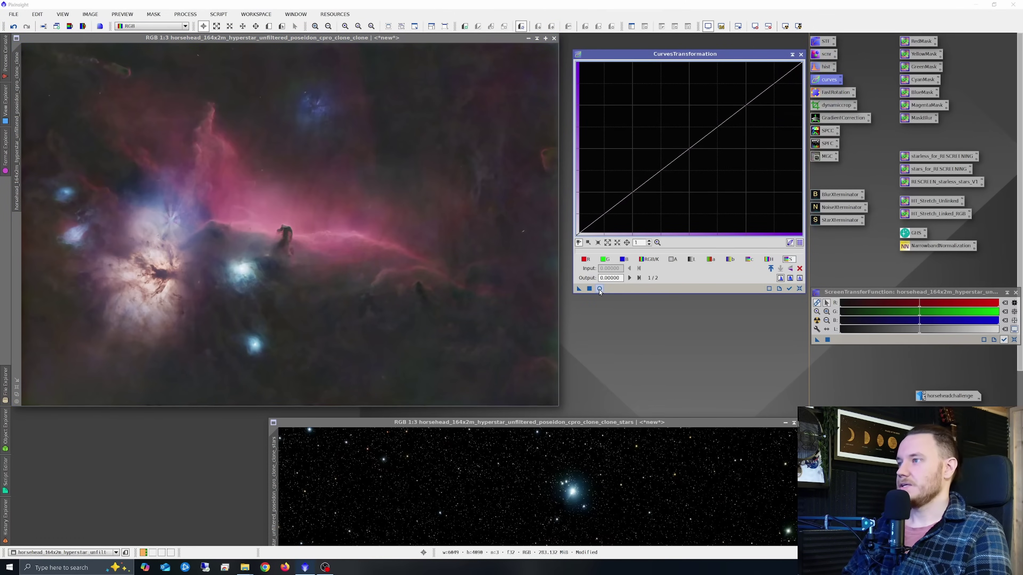
pyautogui.click(600, 288)
pyautogui.click(685, 140)
pyautogui.moveTo(685, 140)
pyautogui.mouseDown()
pyautogui.moveTo(646, 86)
pyautogui.moveTo(688, 146)
pyautogui.mouseUp()
pyautogui.moveTo(685, 146)
pyautogui.mouseDown()
pyautogui.moveTo(691, 152)
pyautogui.moveTo(688, 143)
pyautogui.mouseUp()
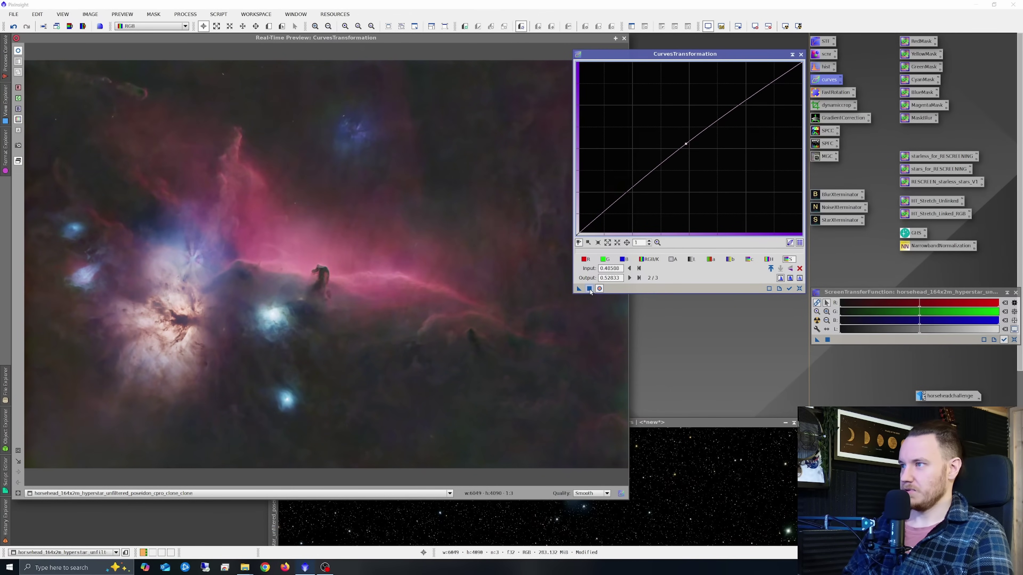
pyautogui.click(798, 289)
pyautogui.click(800, 54)
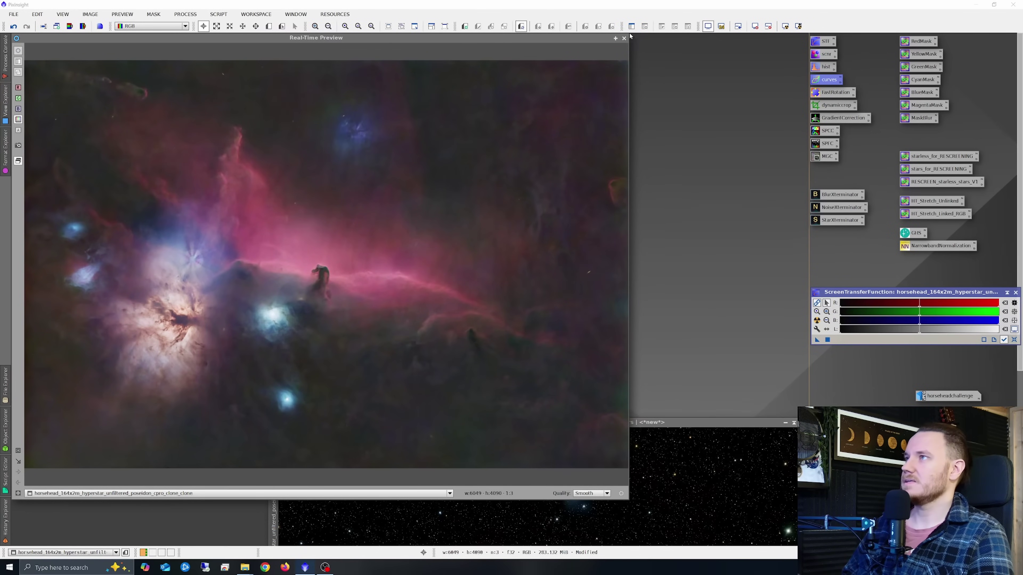
pyautogui.click(624, 38)
# - Run starless_for_RESCREENING on the starless image and stars_for_RESCREENING on the stars image, and combine them with RESCREEN_starless_stars_V1
pyautogui.moveTo(547, 424); pyautogui.dragTo(407, 307)
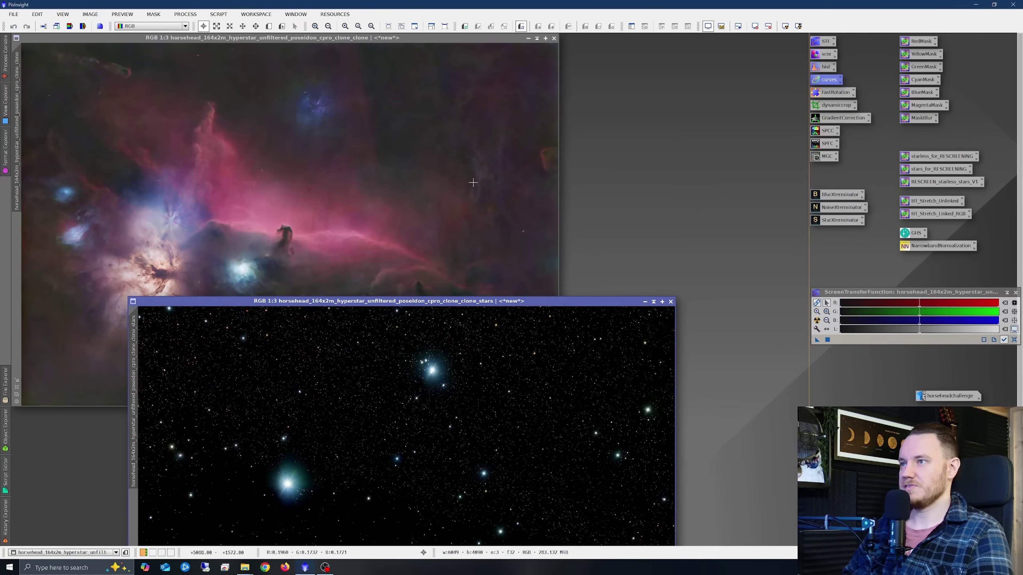
pyautogui.click(464, 278)
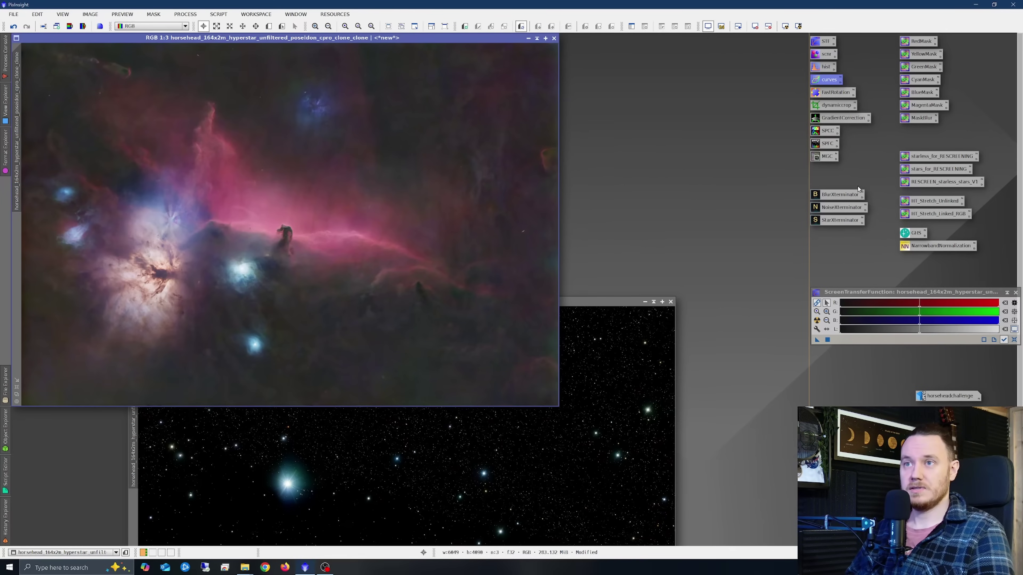
pyautogui.moveTo(922, 158); pyautogui.dragTo(364, 121)
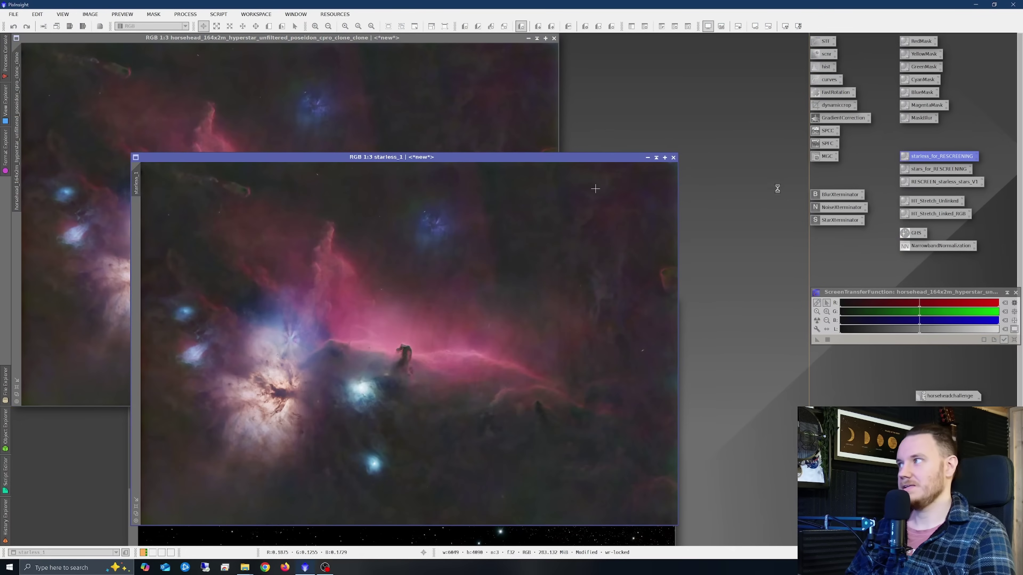
pyautogui.moveTo(922, 171); pyautogui.dragTo(434, 541)
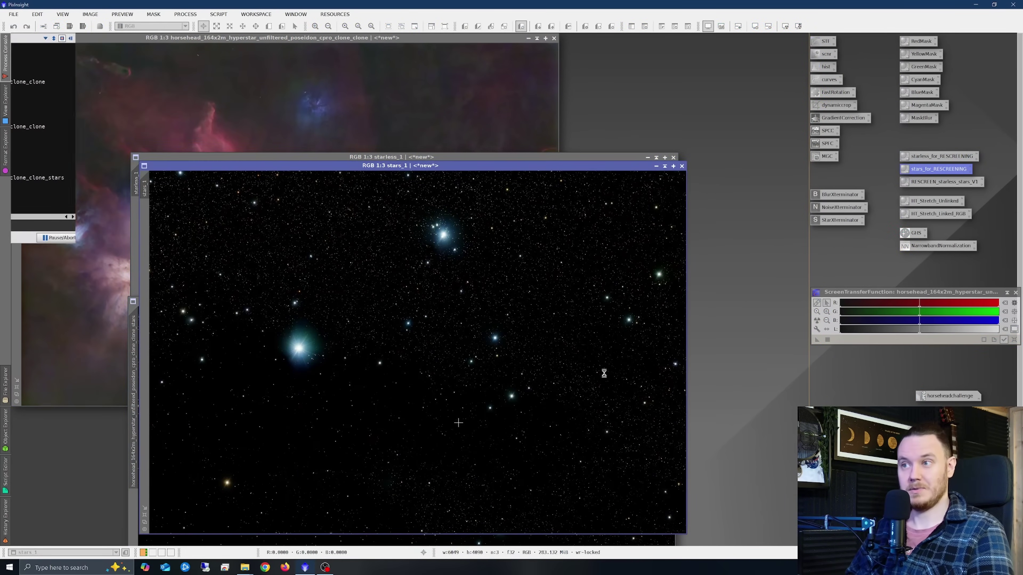
pyautogui.moveTo(939, 181); pyautogui.dragTo(322, 251)
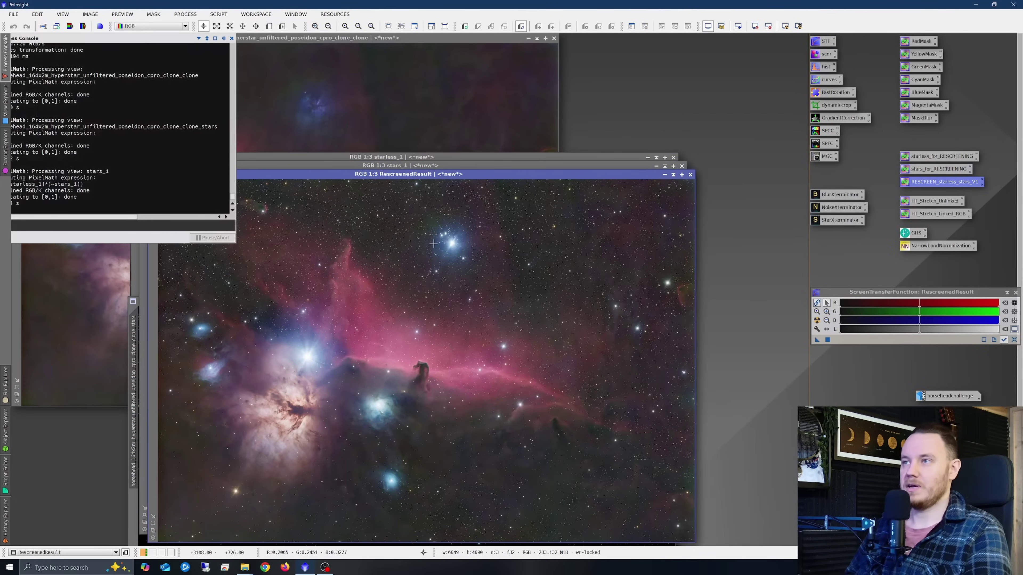
# - Move the RescreenedResult window clear and close the intermediate stars_1 and starless_1 images
pyautogui.moveTo(483, 174); pyautogui.dragTo(435, 82)
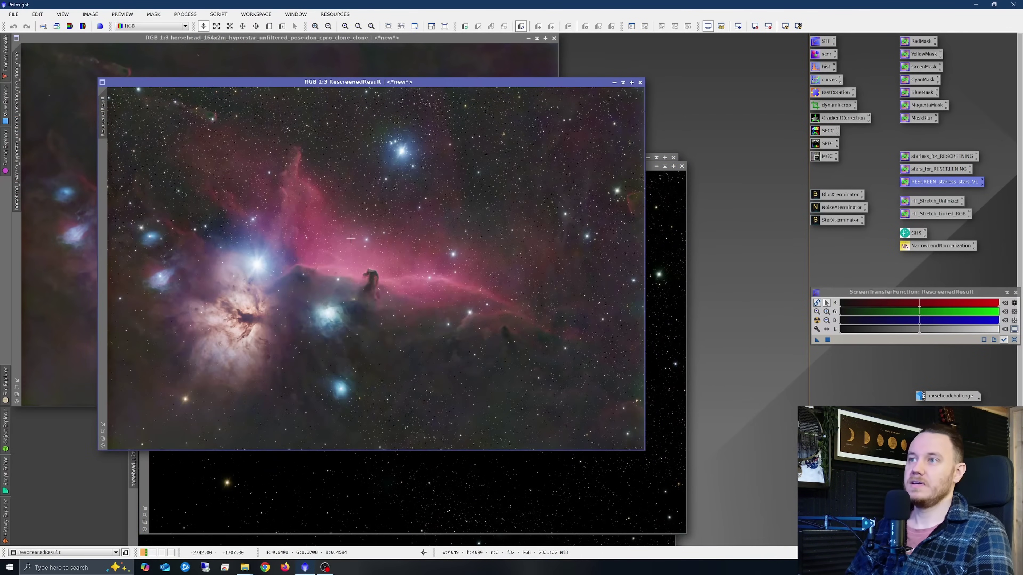
pyautogui.click(665, 194)
pyautogui.click(682, 167)
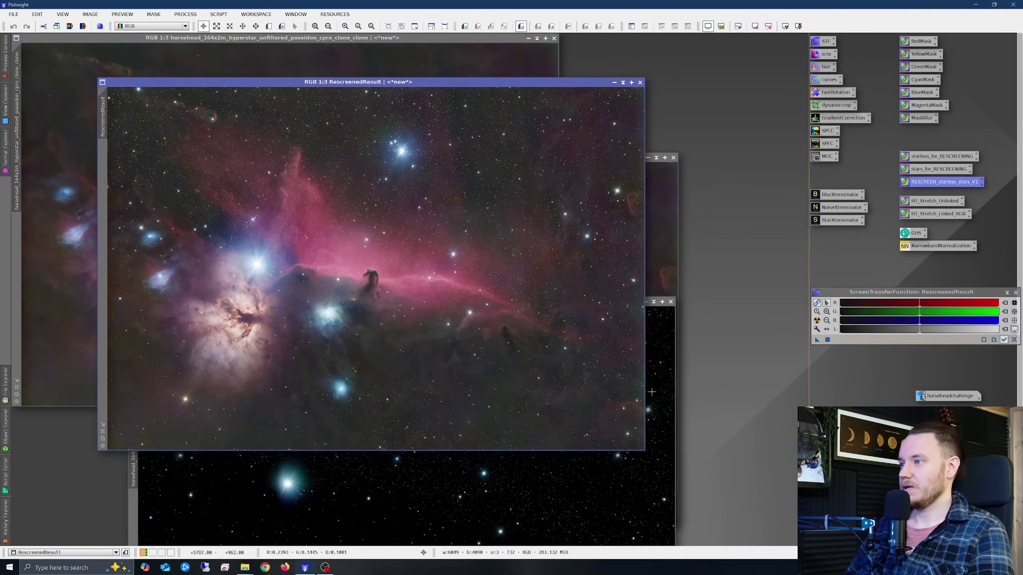
pyautogui.click(660, 262)
pyautogui.click(673, 157)
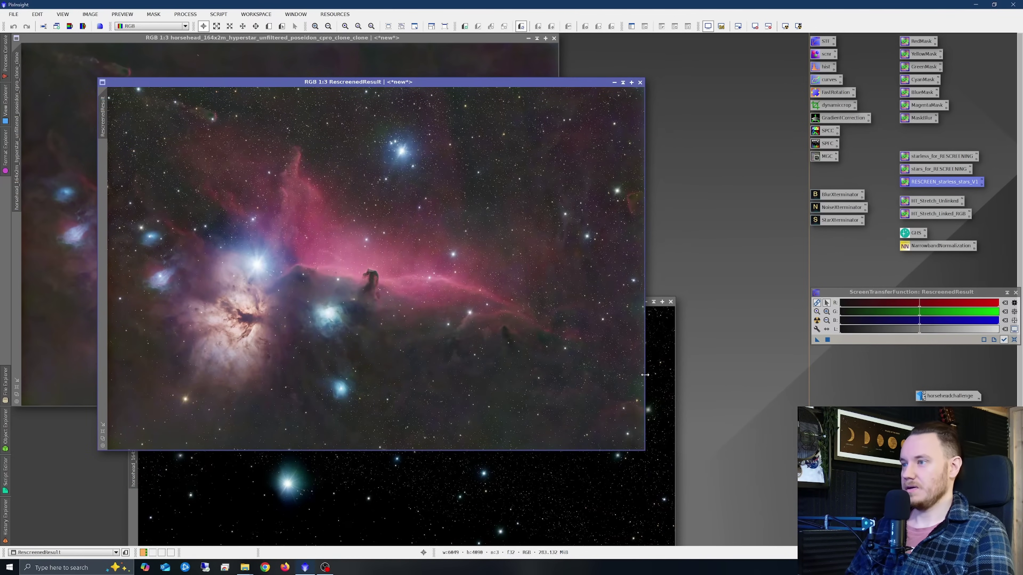
pyautogui.click(662, 366)
pyautogui.click(363, 91)
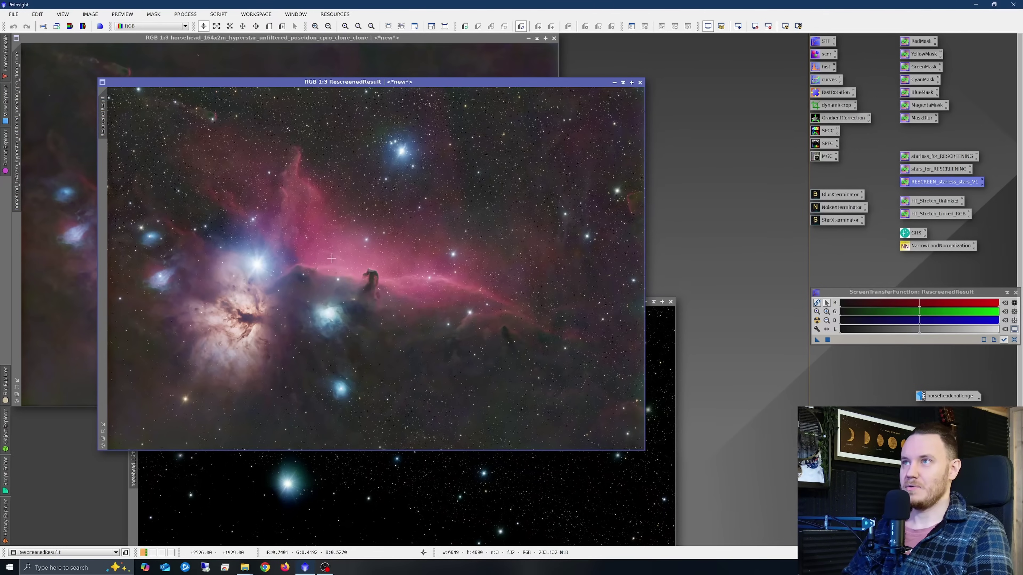
# - Examine the rescreened image up close, checking the stars, the Horsehead, the Flame Nebula's core and the overall composition
pyautogui.scroll(1, 332, 258)
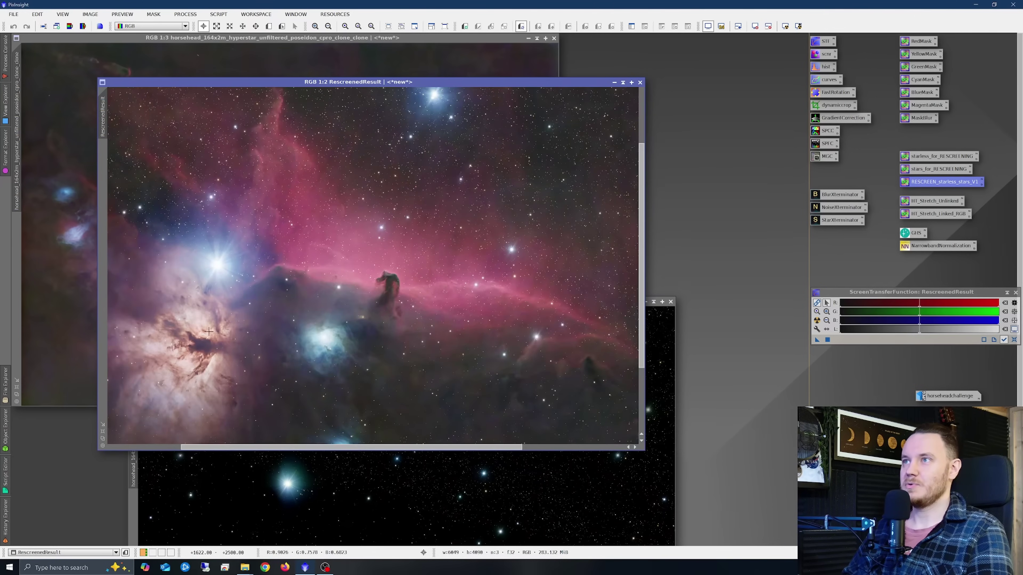
pyautogui.click(103, 426)
pyautogui.scroll(-2, 241, 324)
pyautogui.scroll(4, 235, 332)
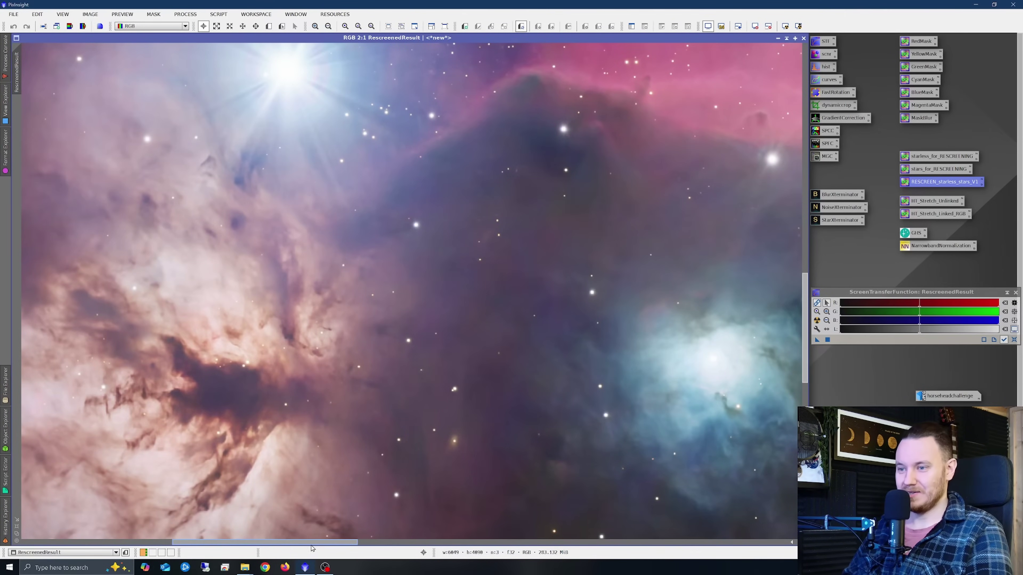
pyautogui.moveTo(321, 546); pyautogui.dragTo(439, 547)
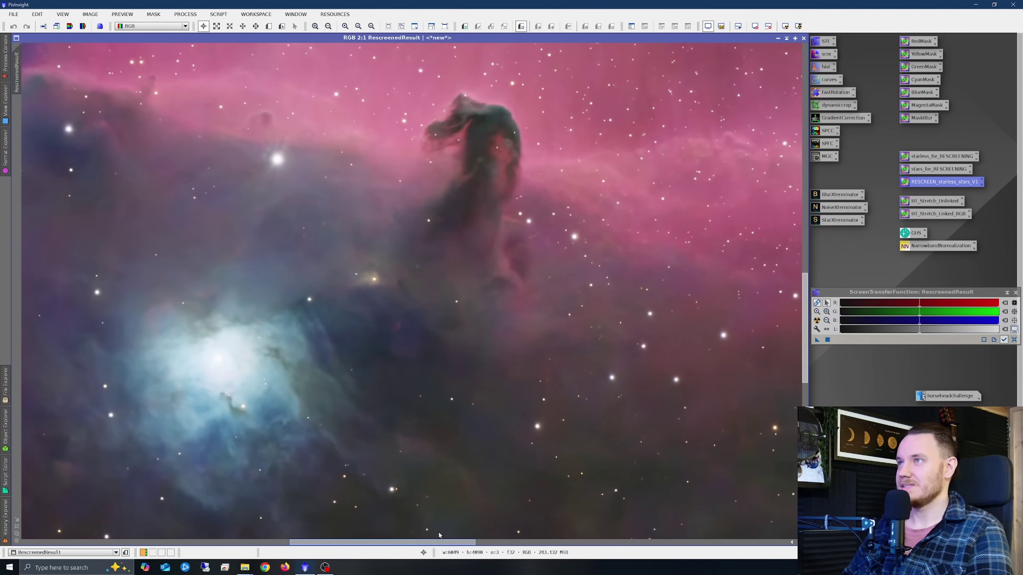
pyautogui.moveTo(805, 310); pyautogui.dragTo(804, 292)
pyautogui.scroll(1, 474, 256)
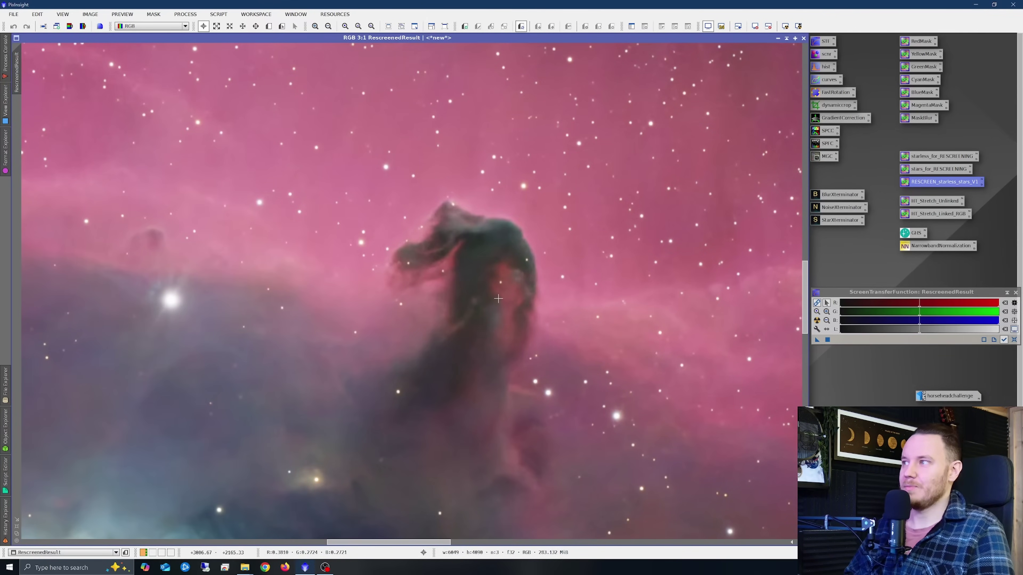
pyautogui.scroll(-1, 498, 299)
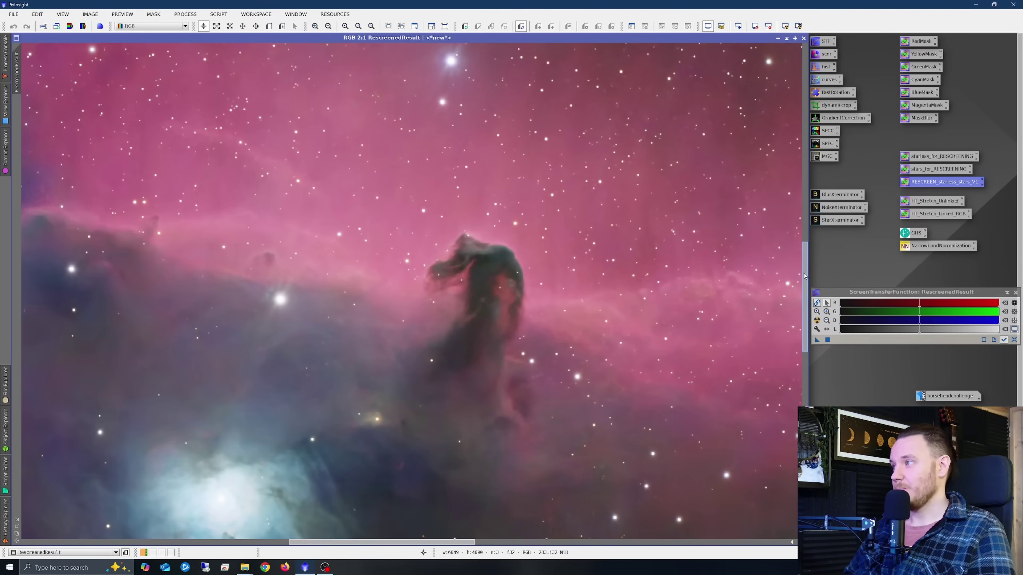
pyautogui.scroll(-1, 765, 290)
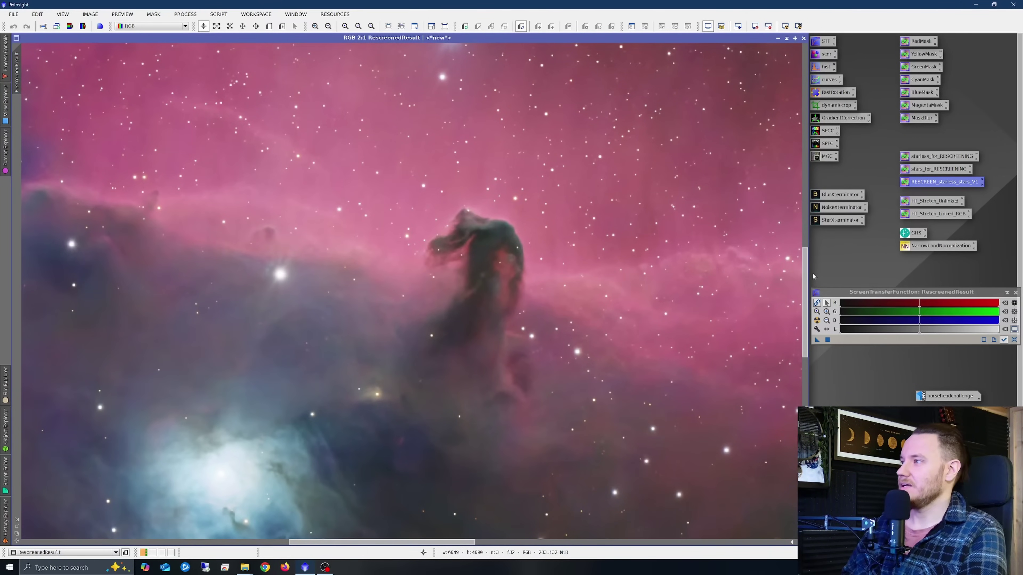
pyautogui.moveTo(805, 274)
pyautogui.mouseDown()
pyautogui.moveTo(800, 308)
pyautogui.moveTo(802, 274)
pyautogui.mouseUp()
pyautogui.scroll(-1, 442, 251)
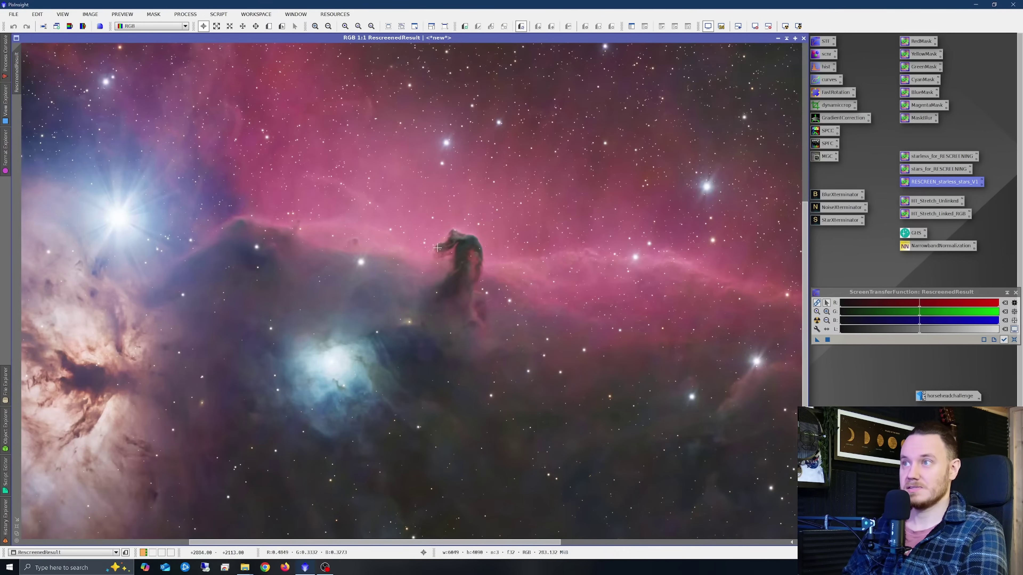
pyautogui.scroll(-2, 241, 325)
pyautogui.scroll(3, 127, 375)
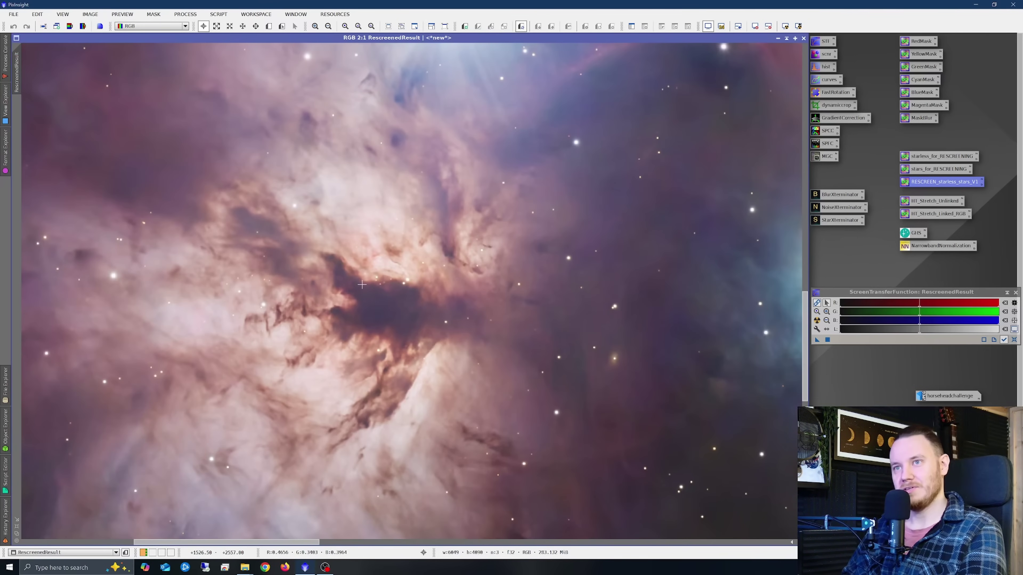
pyautogui.scroll(-2, 362, 285)
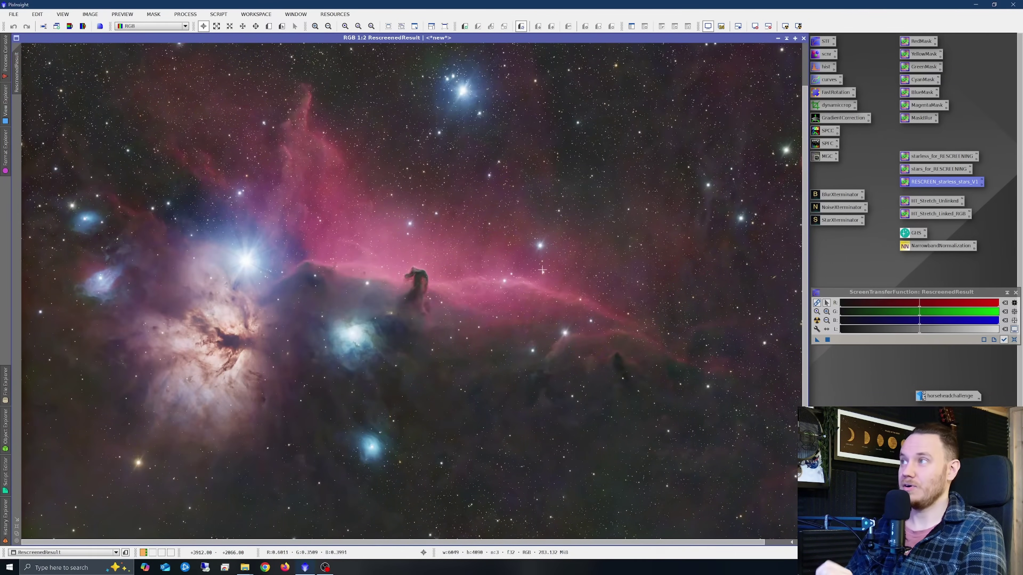
pyautogui.scroll(-1, 542, 270)
pyautogui.scroll(1, 408, 284)
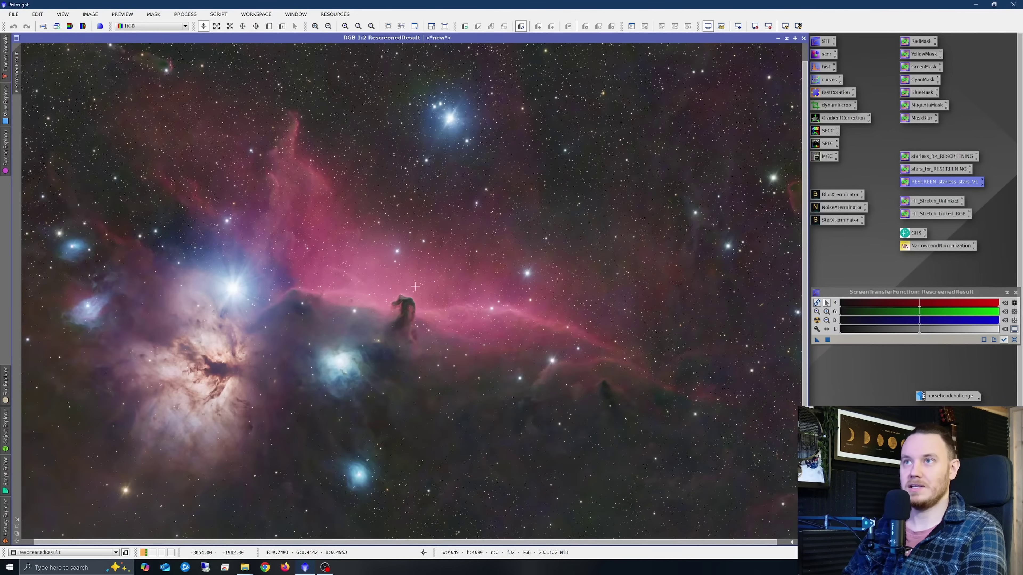